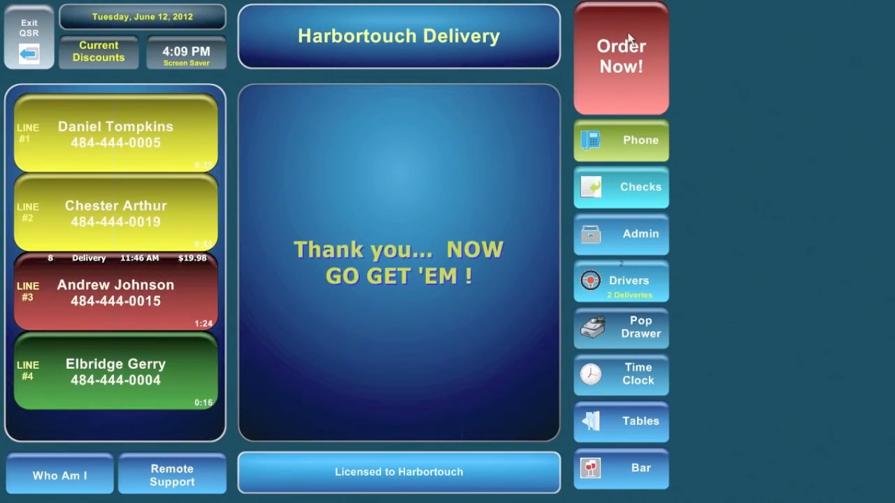
Ring up a new phone order for a medium pepperoni pizza ($8.99) and send it as pickup.
click(625, 73)
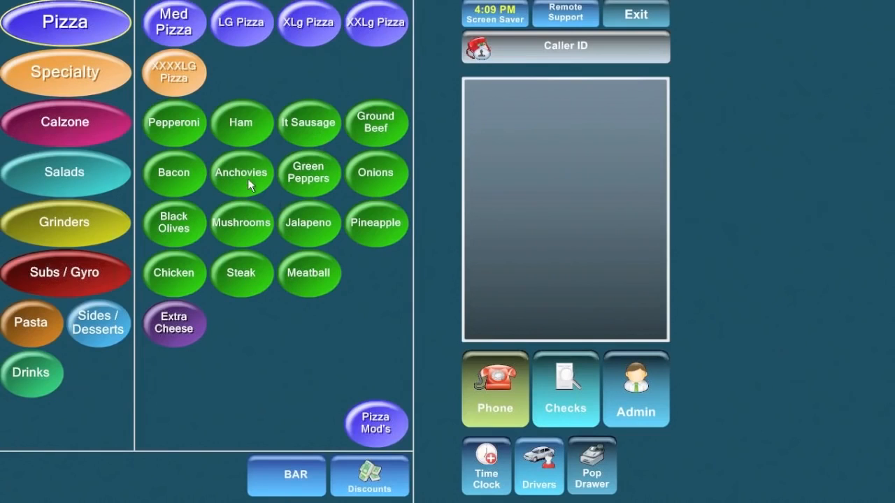
click(176, 30)
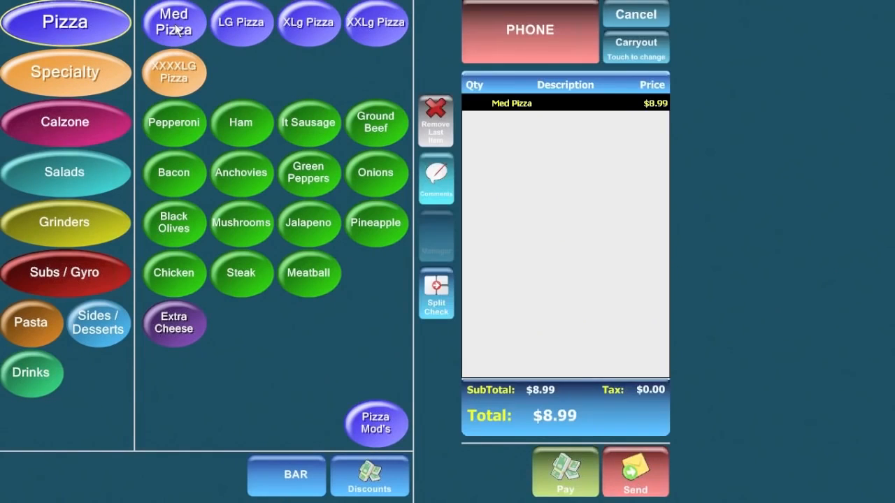
click(176, 123)
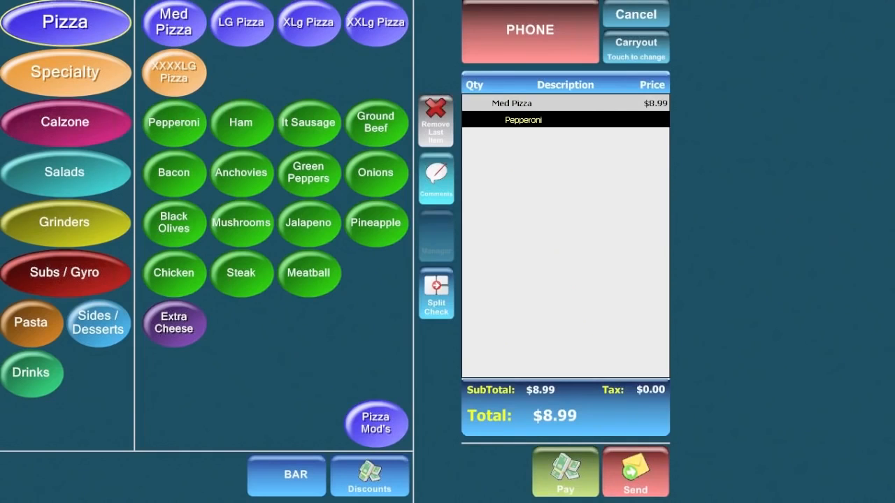
click(629, 463)
click(127, 89)
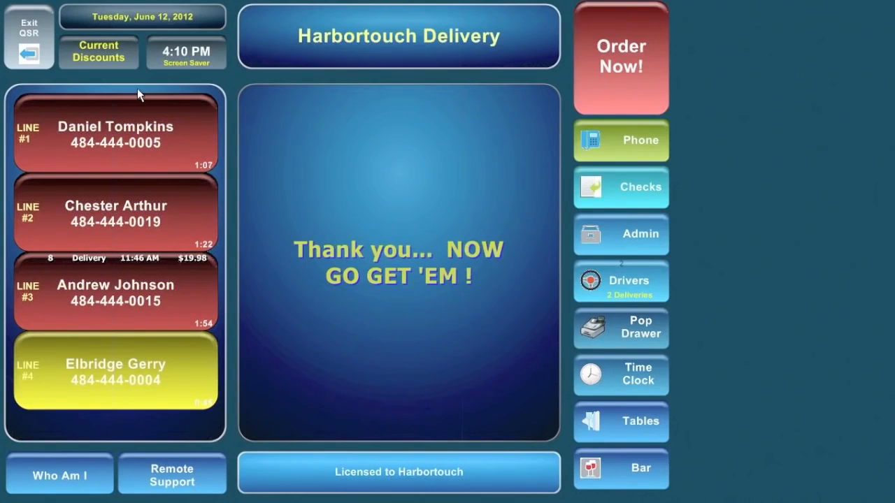
Start a new phone order with a large ham pizza and a small garden salad with Italian dressing.
click(624, 65)
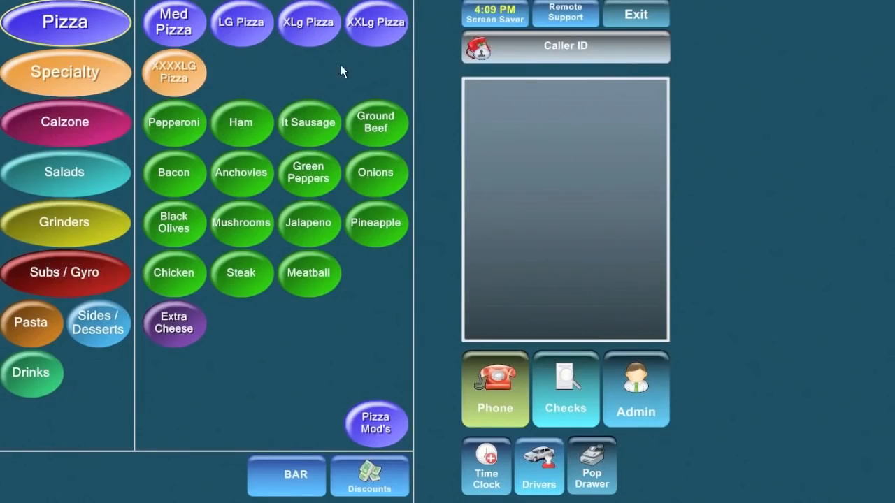
click(244, 27)
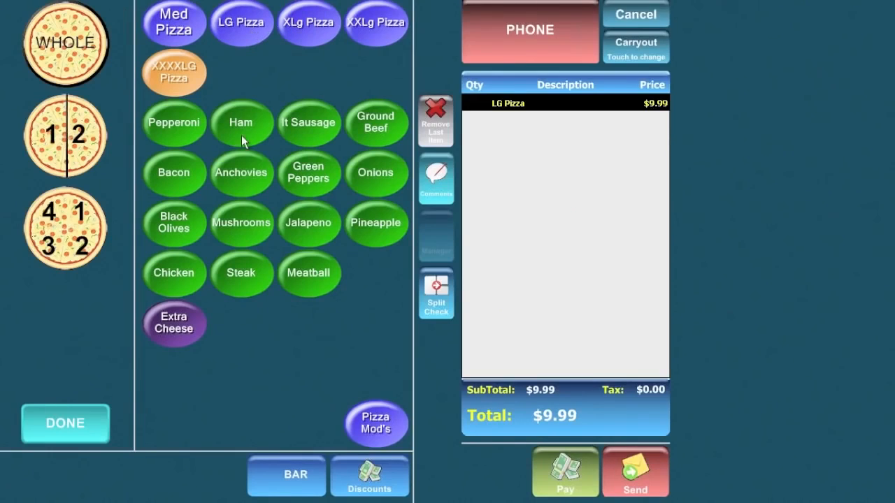
click(241, 123)
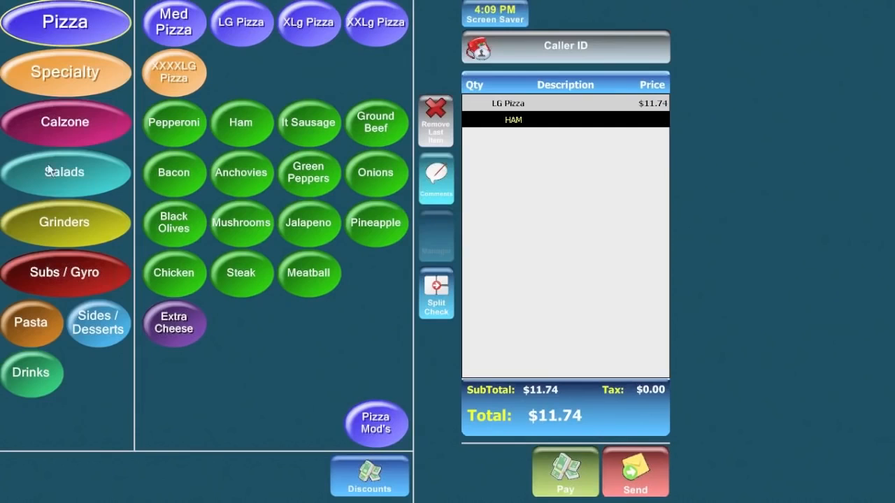
click(62, 175)
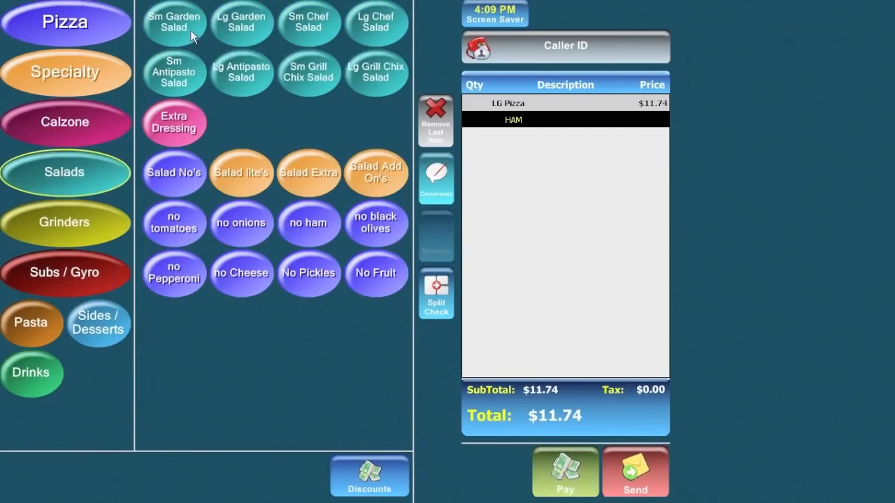
click(181, 21)
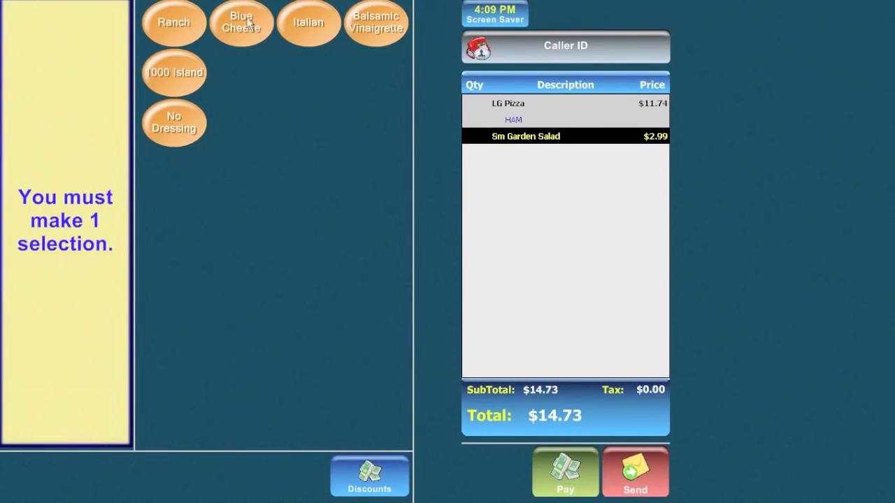
click(308, 24)
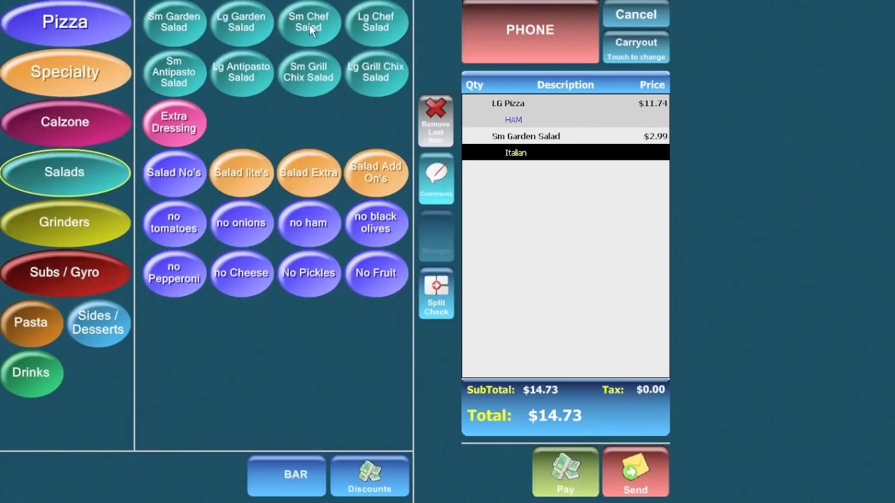
Add a can of Pepsi and send the $15.98 order as pickup.
click(31, 369)
click(187, 26)
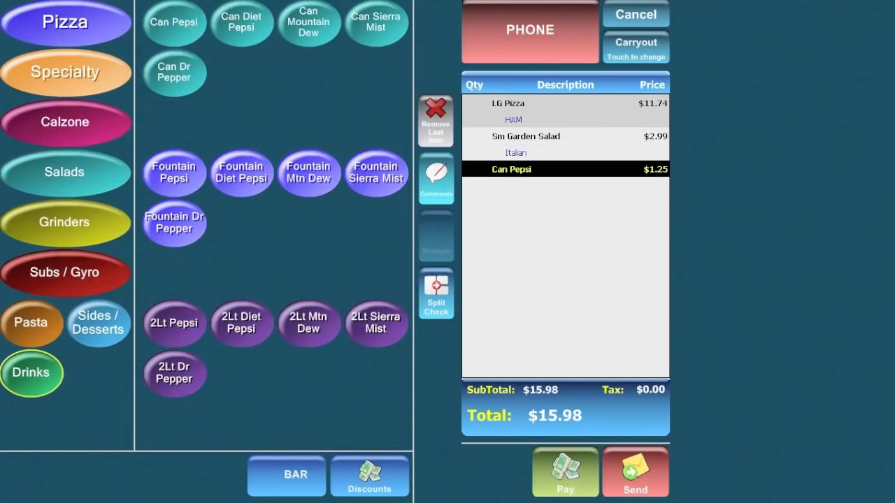
click(657, 489)
click(137, 98)
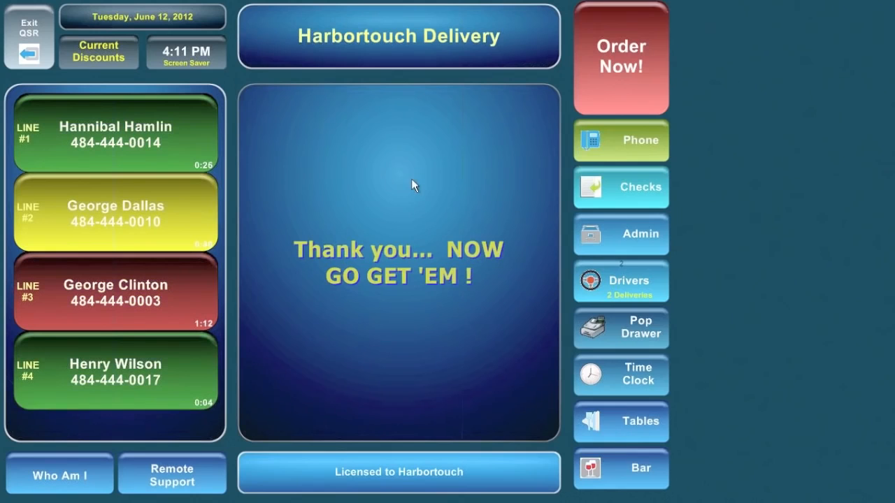
Ring up a large pepperoni pizza ($11.74) and bring it to the Carryout payment screen.
click(622, 48)
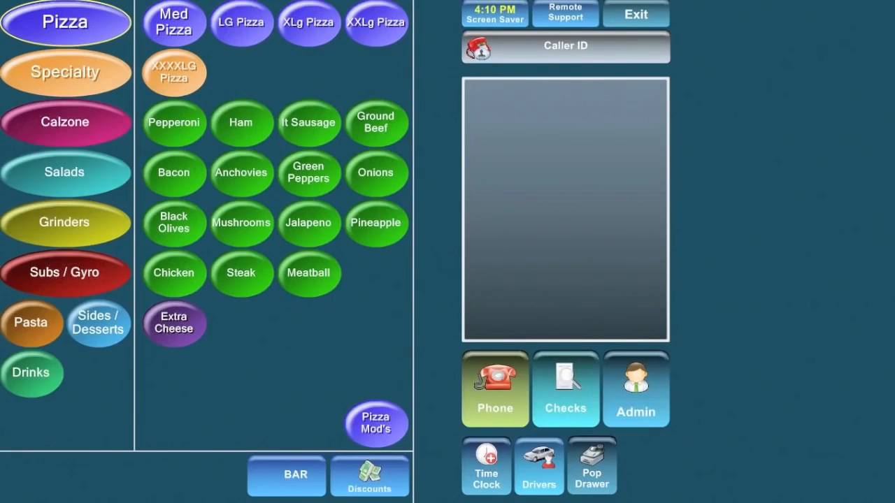
click(246, 30)
click(195, 123)
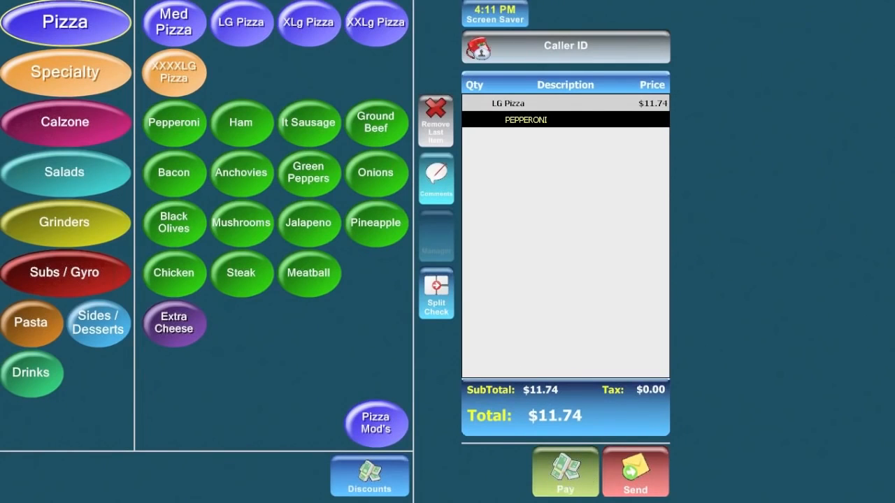
click(563, 475)
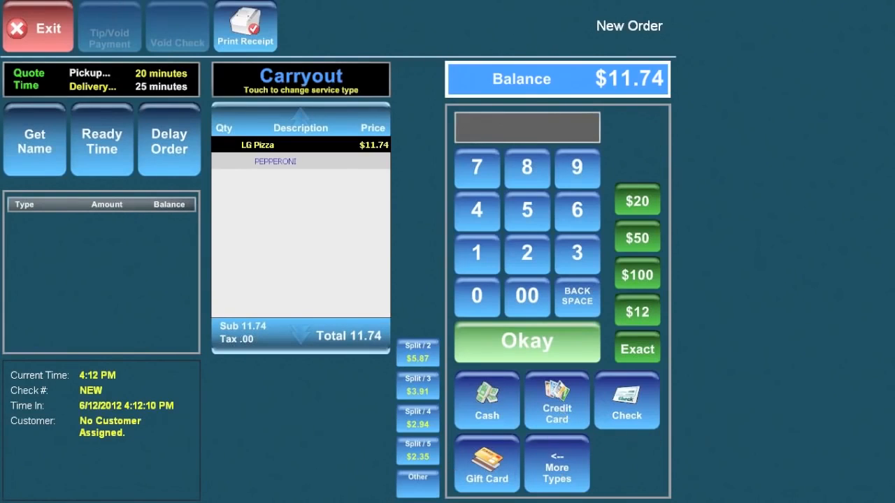
Cancel a started credit card payment, then list extra payment types like House Account and Tax Exempt.
click(564, 414)
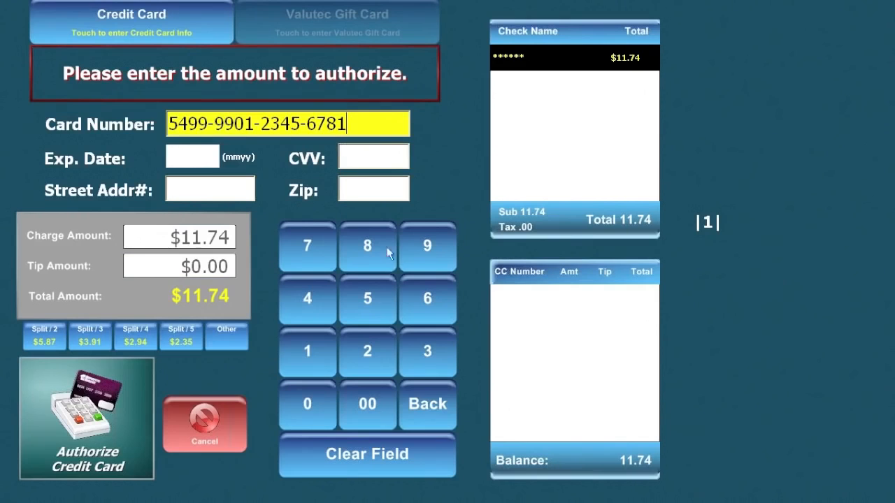
click(238, 414)
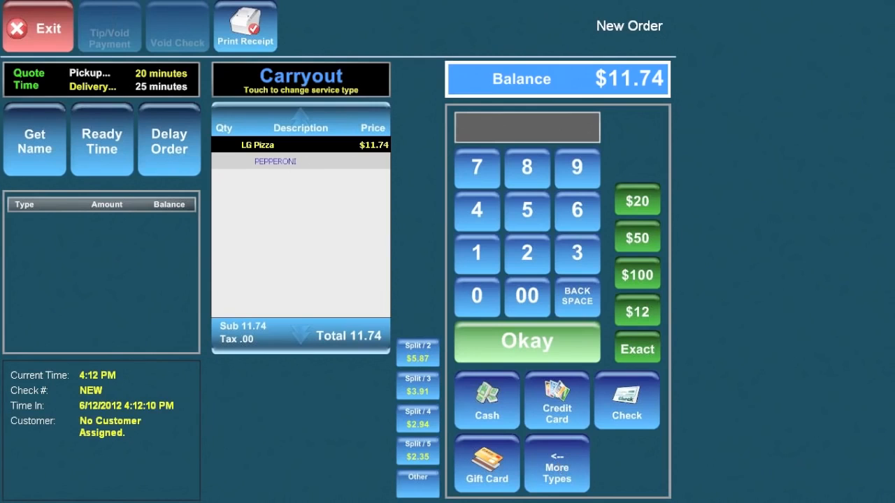
click(558, 469)
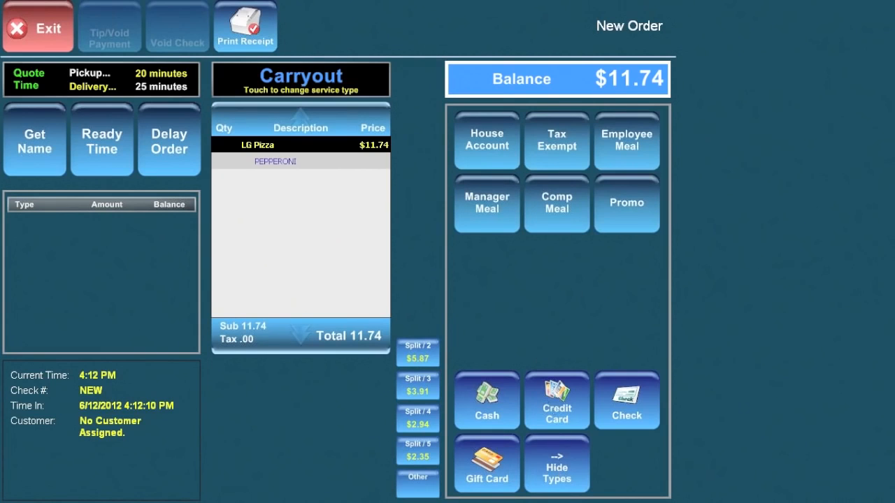
click(556, 478)
click(554, 483)
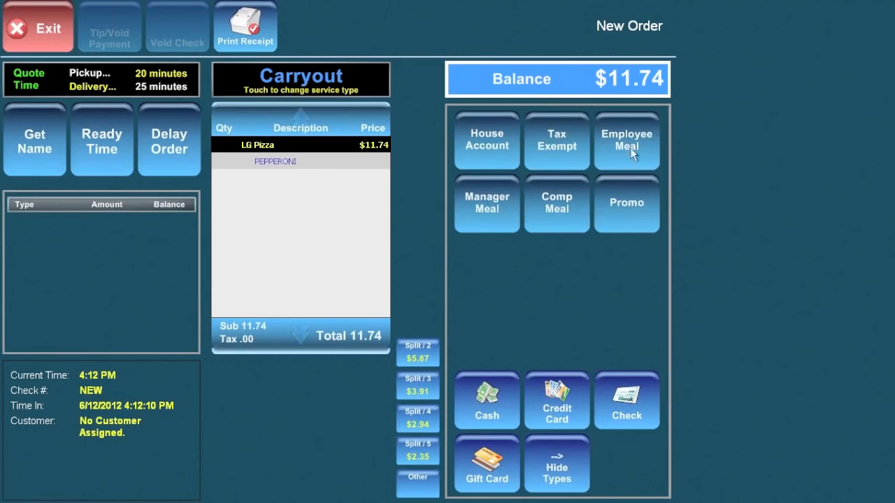
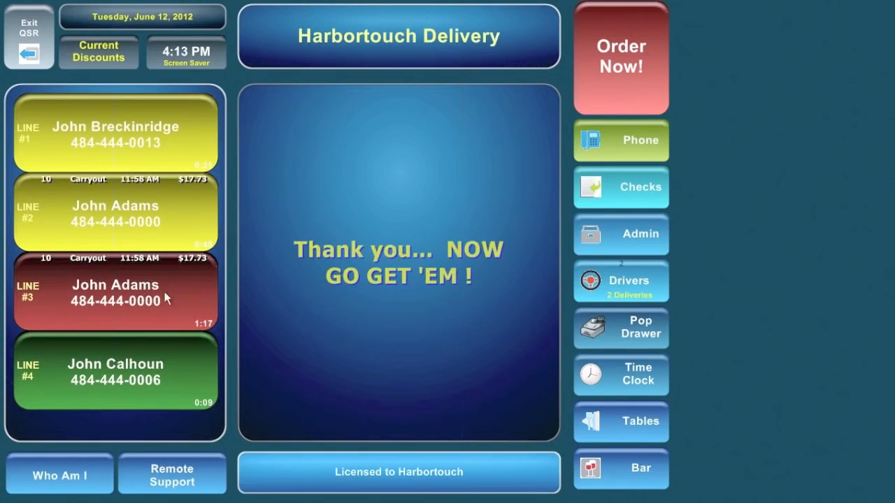
click(145, 296)
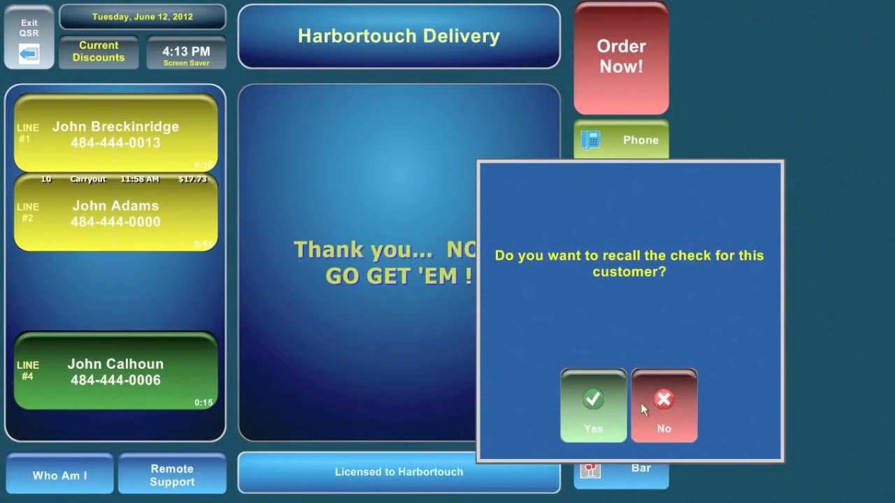
click(661, 409)
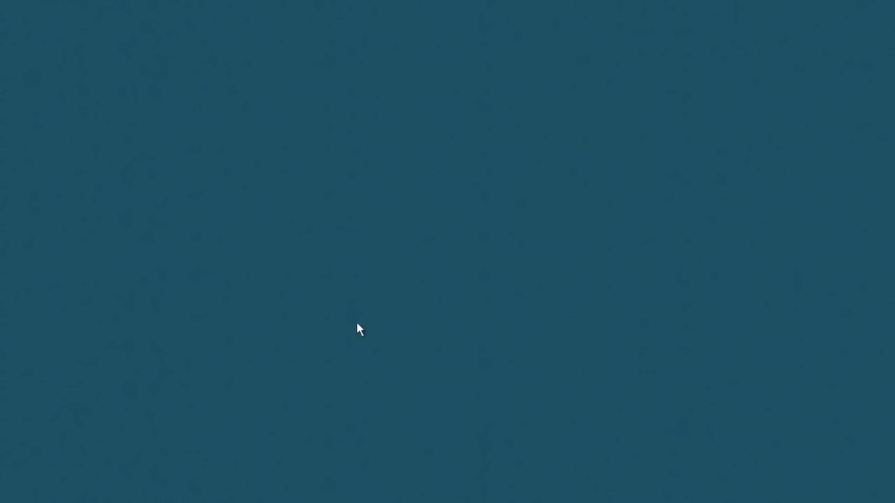
click(43, 41)
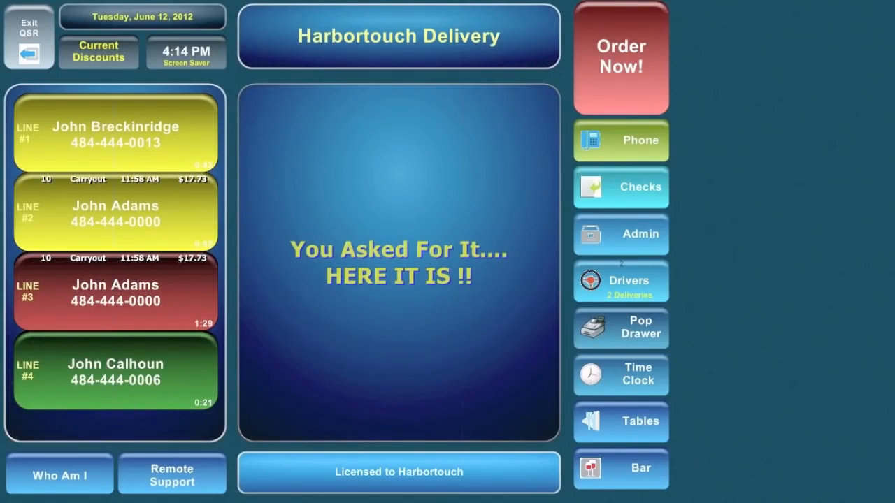
Answer line 4 and start an order with a large pepperoni pizza.
click(136, 373)
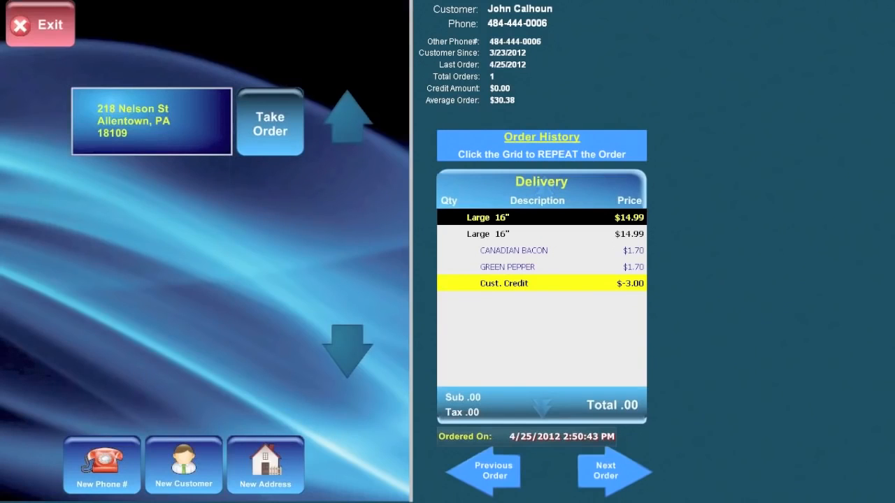
click(277, 132)
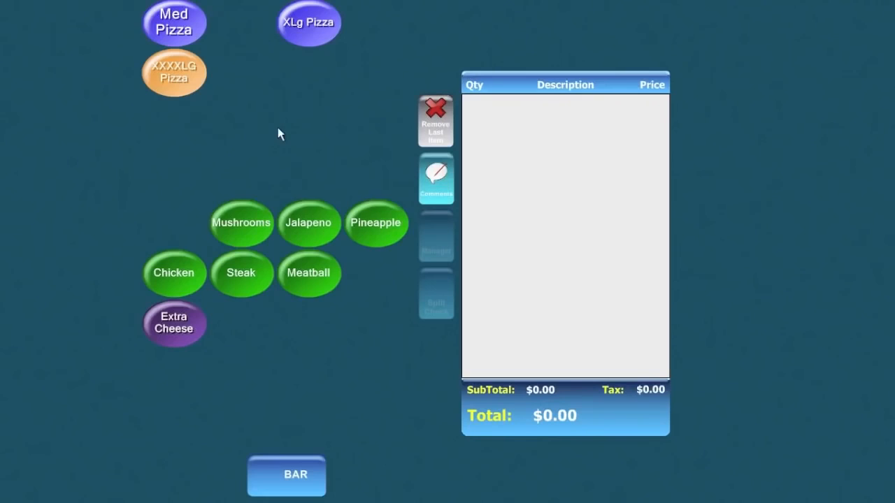
click(250, 25)
click(174, 124)
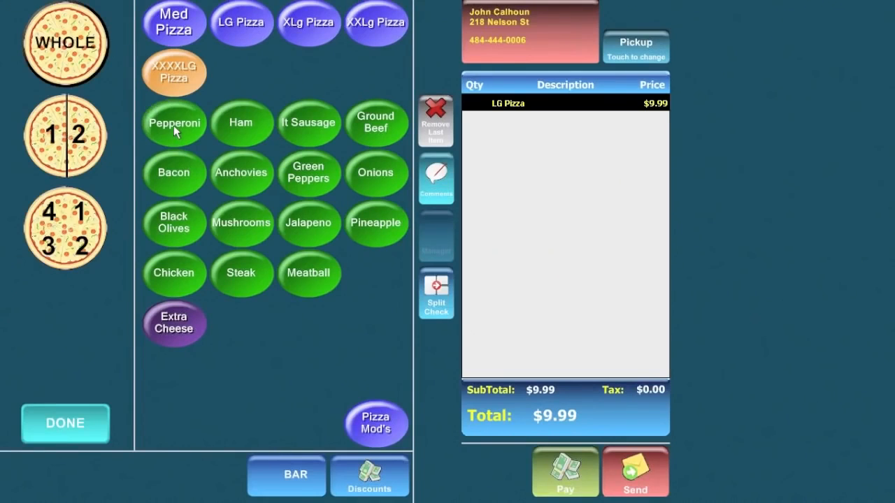
click(70, 420)
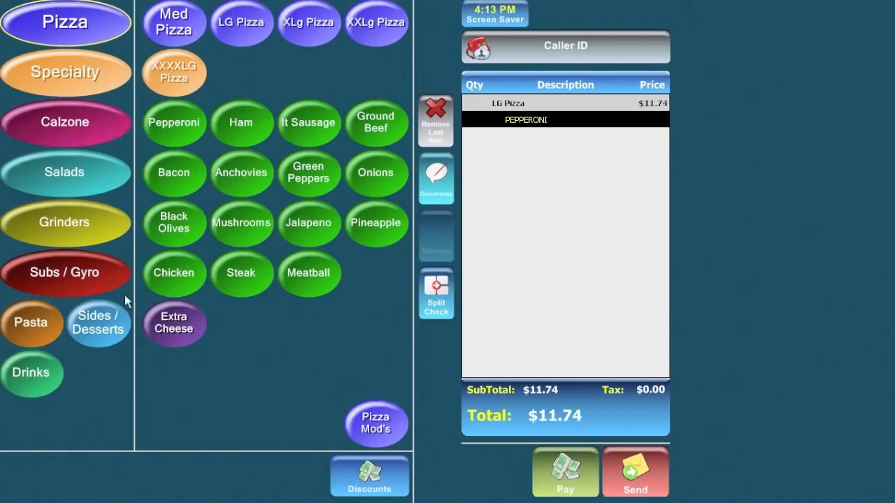
Add a large garden salad with blue cheese and a can of Diet Pepsi, then send the $17.98 order.
click(64, 178)
click(260, 27)
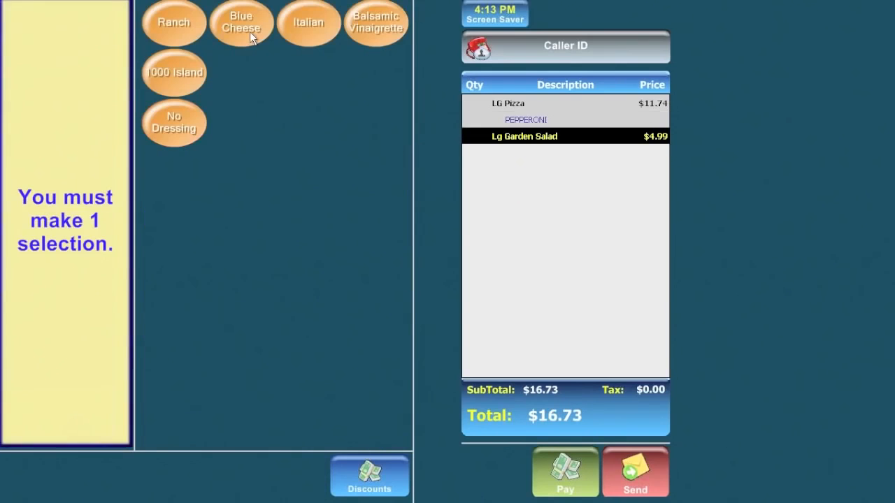
click(250, 30)
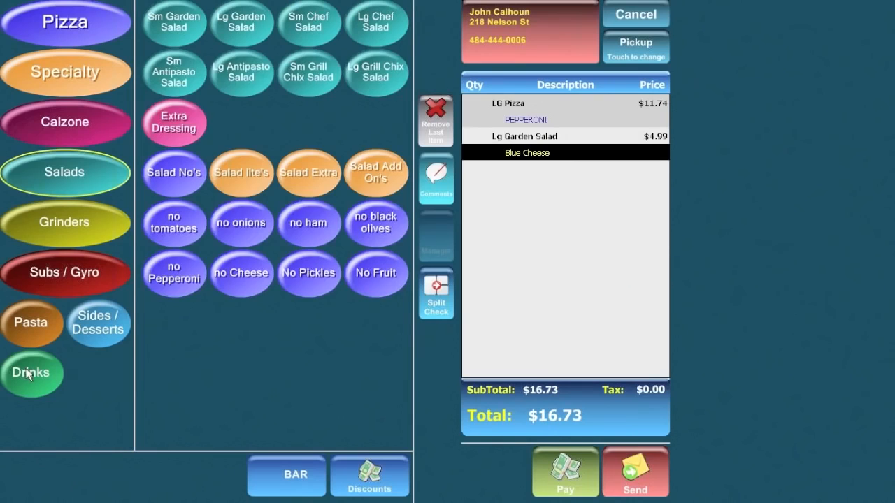
click(32, 373)
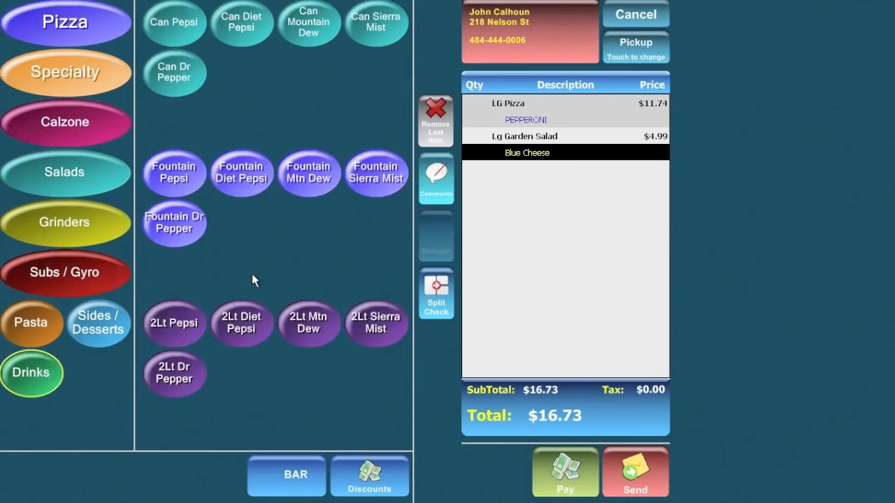
click(250, 25)
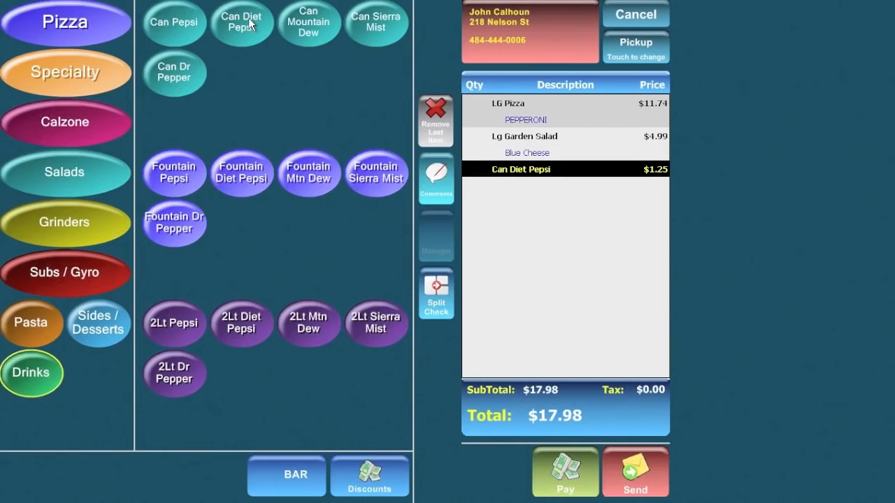
click(636, 478)
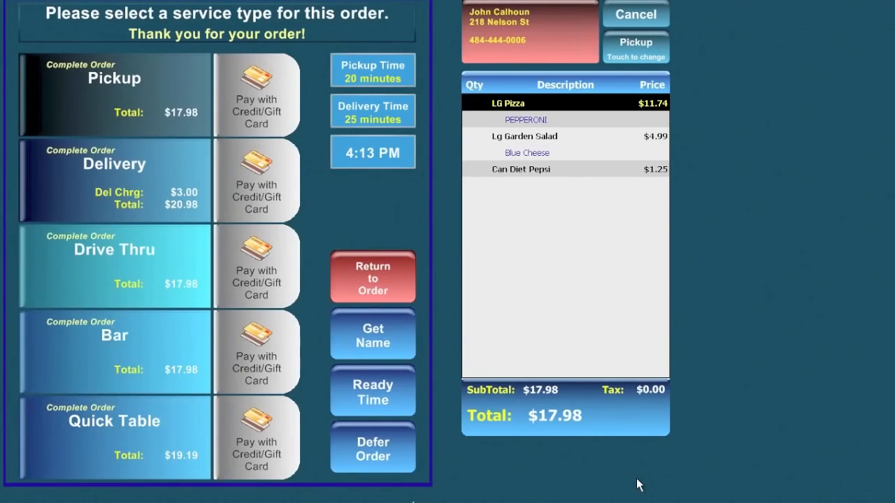
click(133, 162)
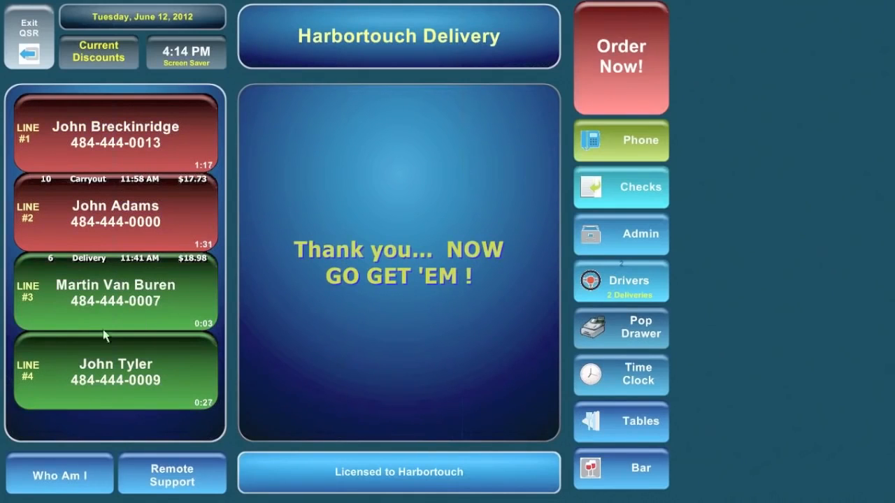
Answer line 4 and open the new delivery customer's name and address record for editing.
click(136, 390)
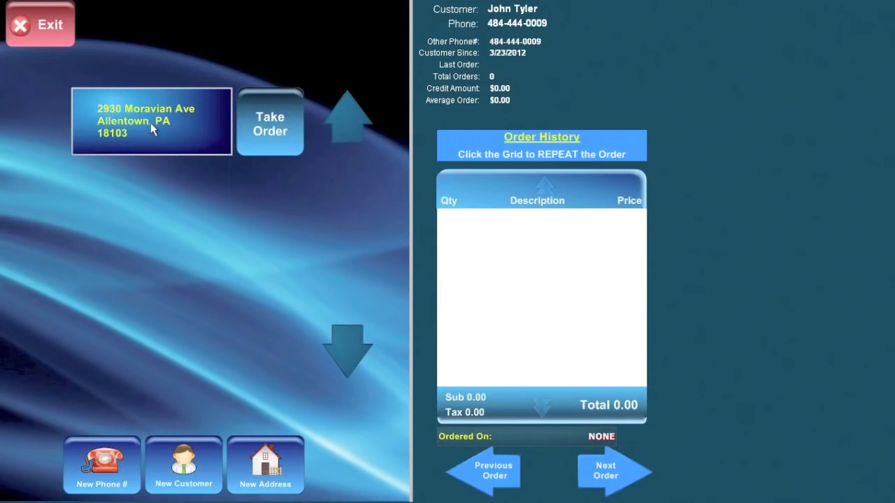
click(176, 126)
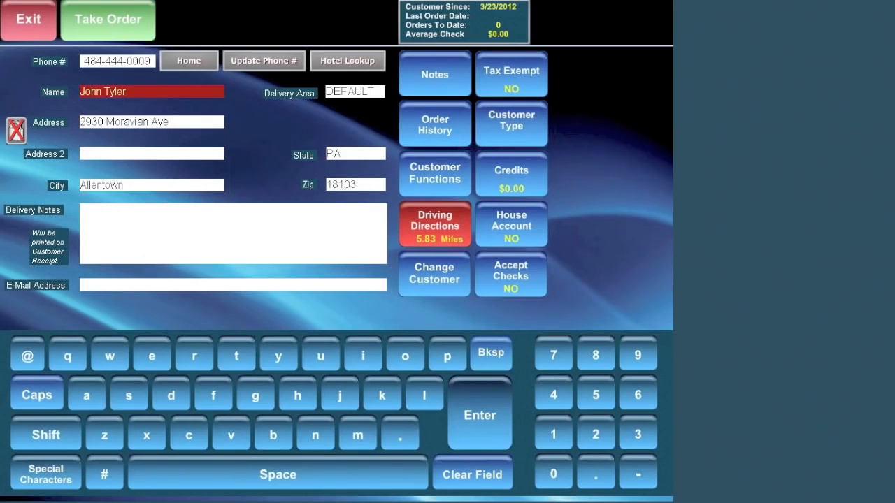
click(134, 185)
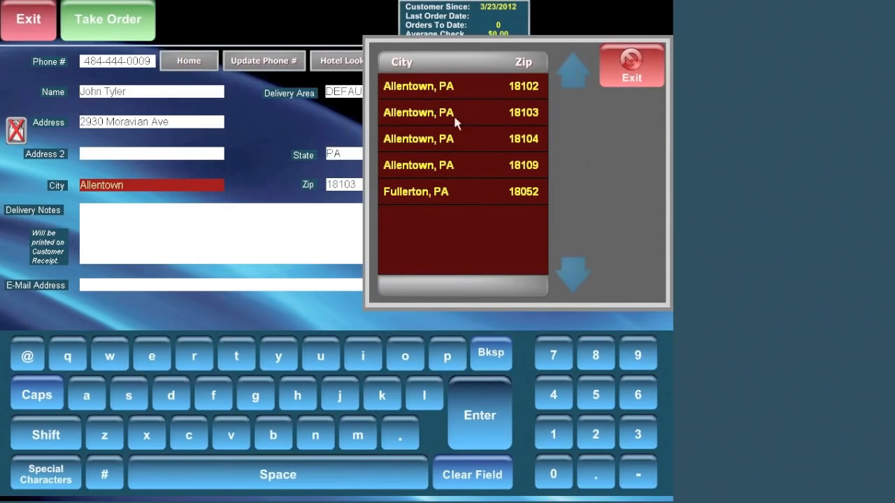
click(632, 70)
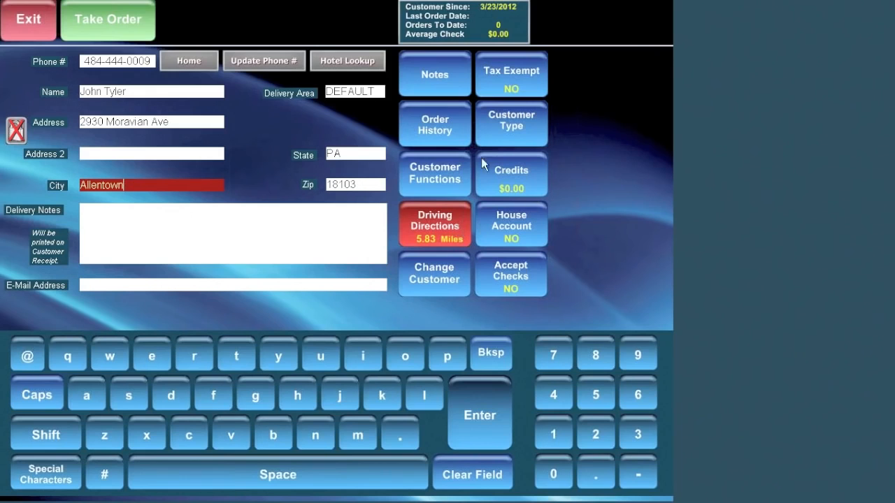
click(514, 173)
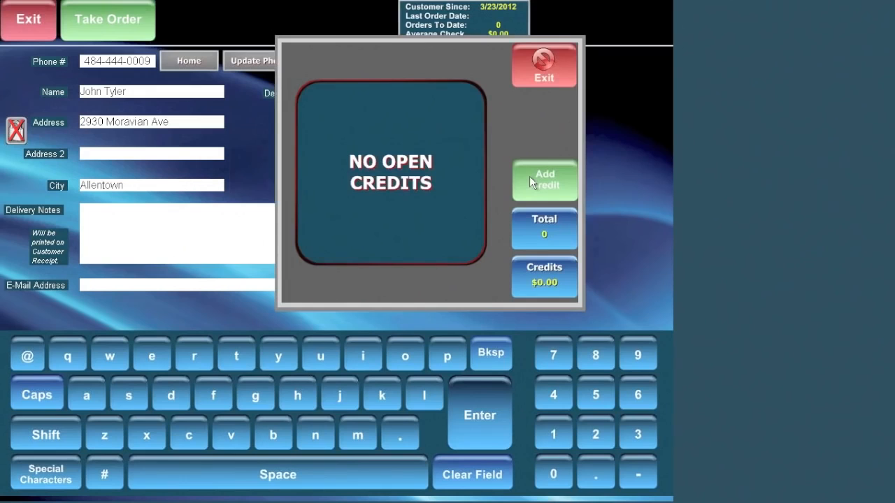
click(562, 75)
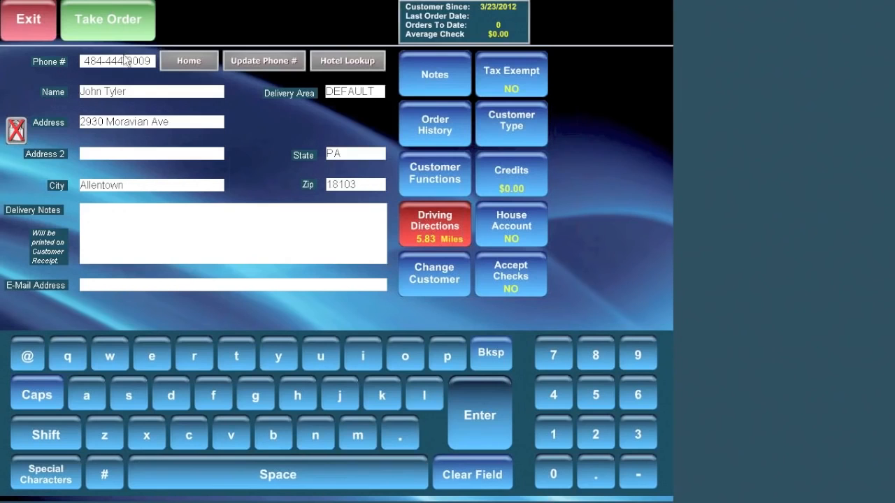
click(105, 28)
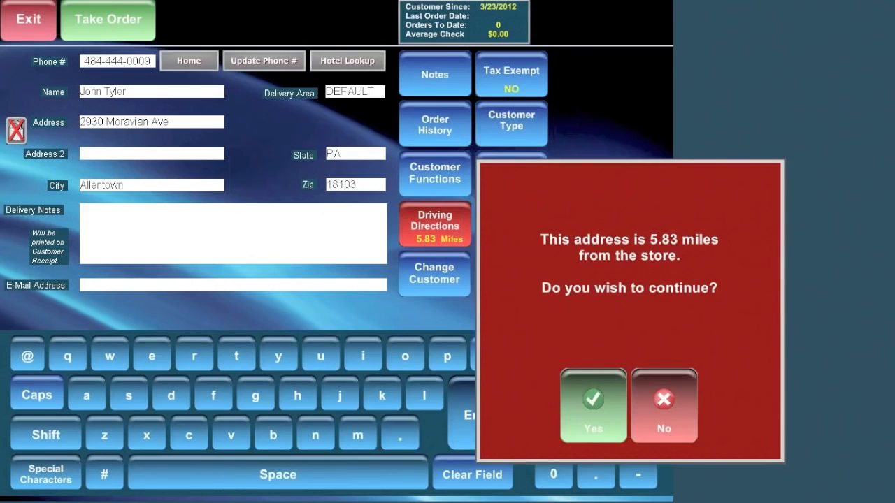
Accept the 5.83-mile distance warning and add a large Meat Lovers specialty pizza.
click(590, 409)
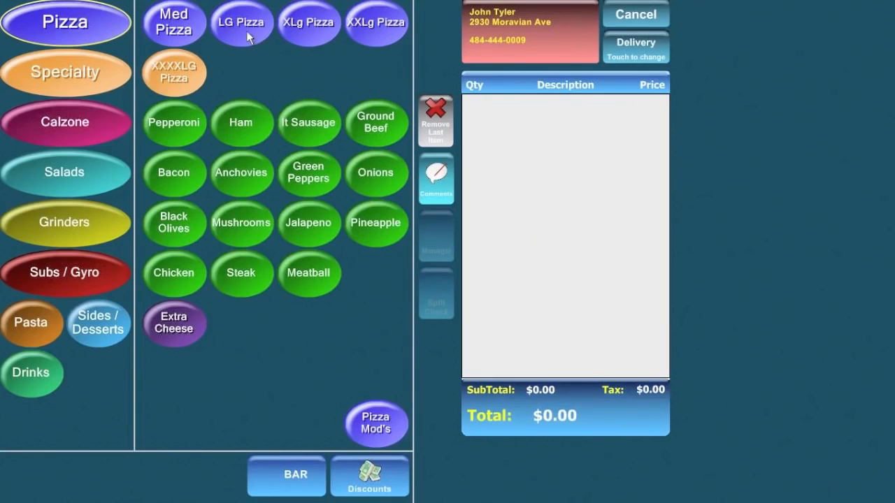
click(46, 74)
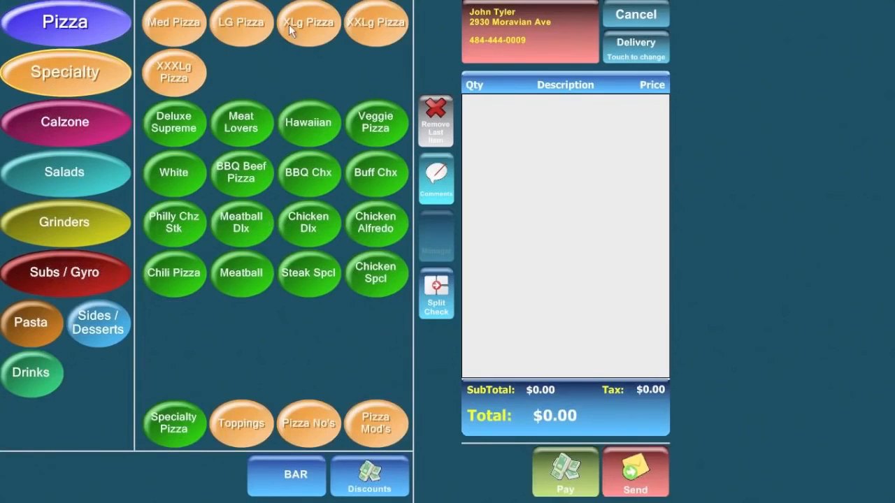
click(241, 22)
click(243, 120)
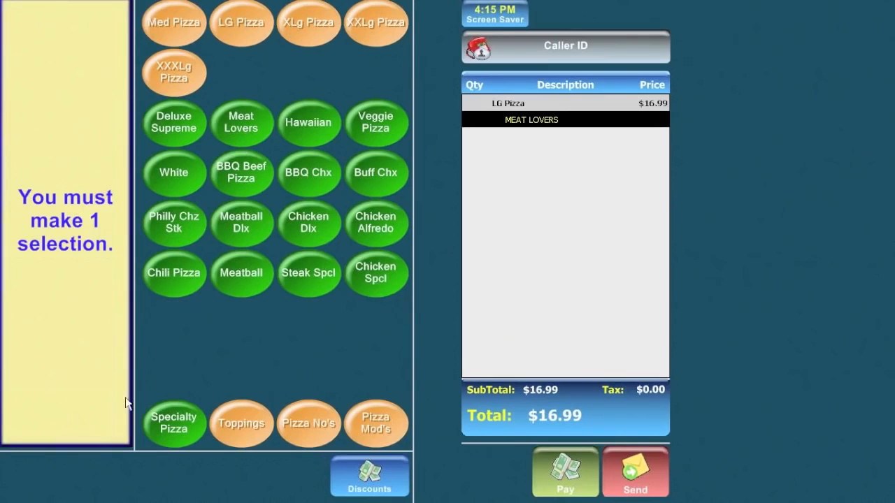
click(248, 115)
click(68, 424)
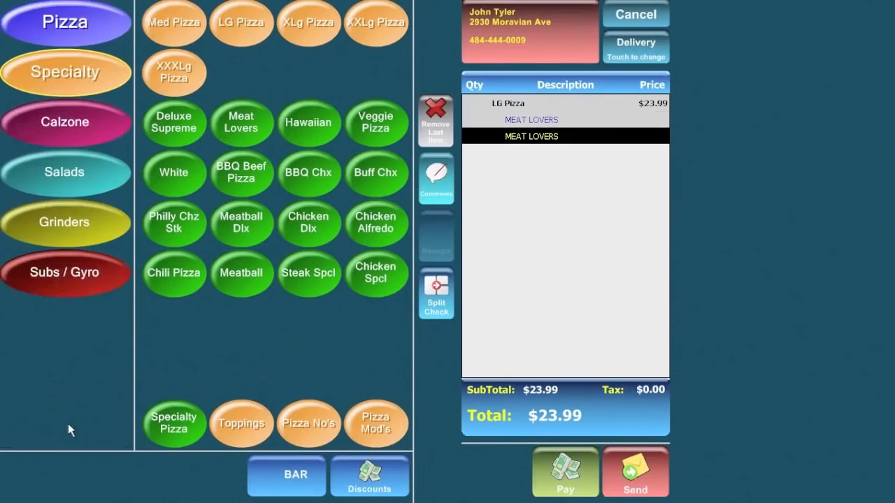
Add a large chef salad with blue cheese and a Can Mountain Dew, then send the $31.23 order.
click(71, 180)
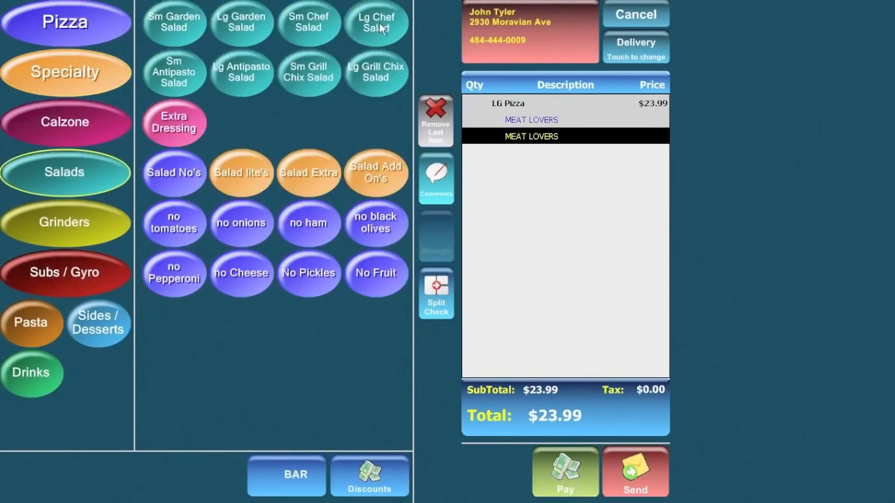
click(376, 22)
click(240, 23)
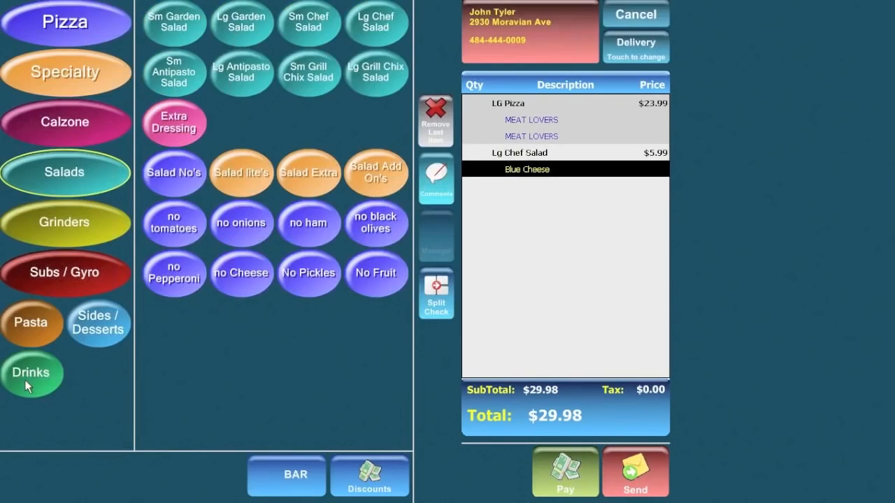
click(31, 373)
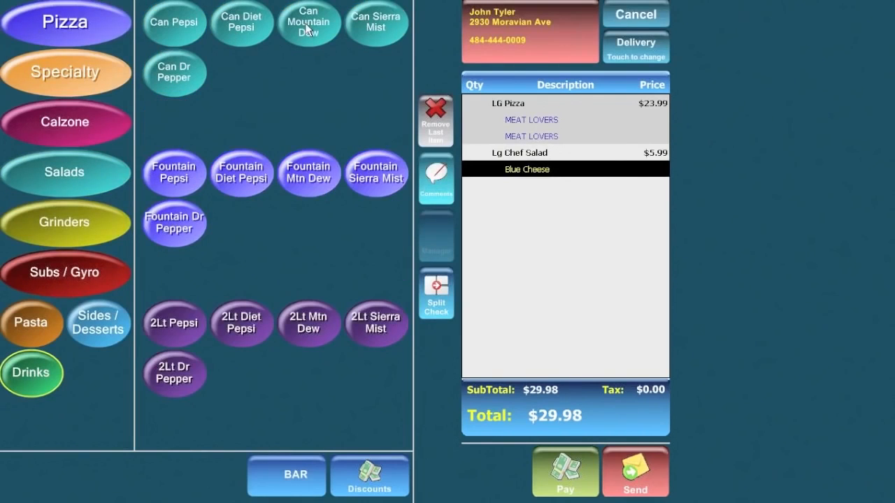
click(308, 28)
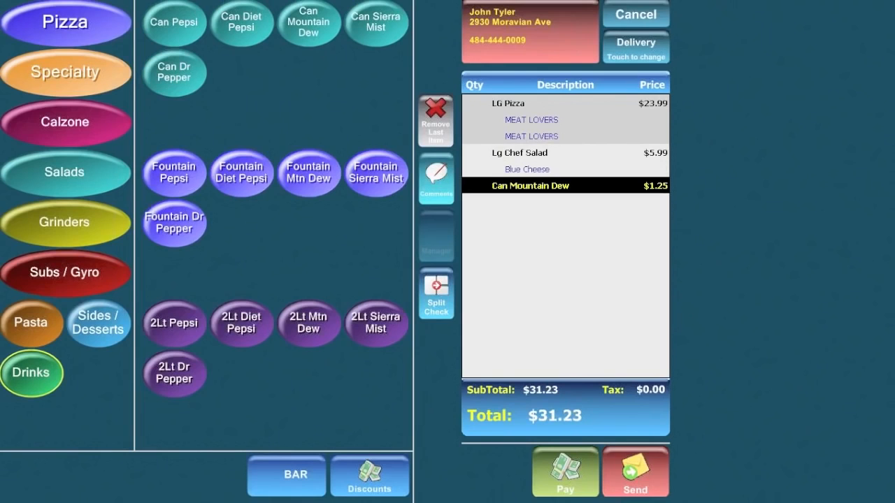
click(636, 479)
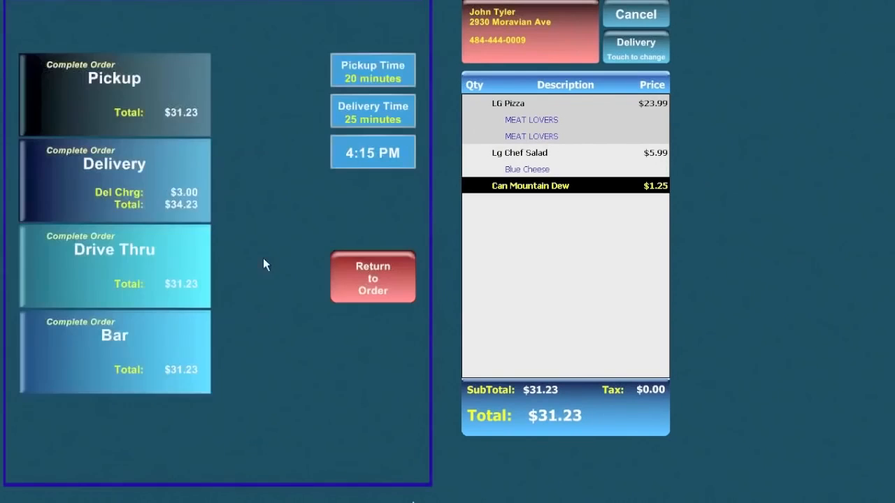
Complete the $31.23 Meat Lovers order as a delivery.
click(129, 167)
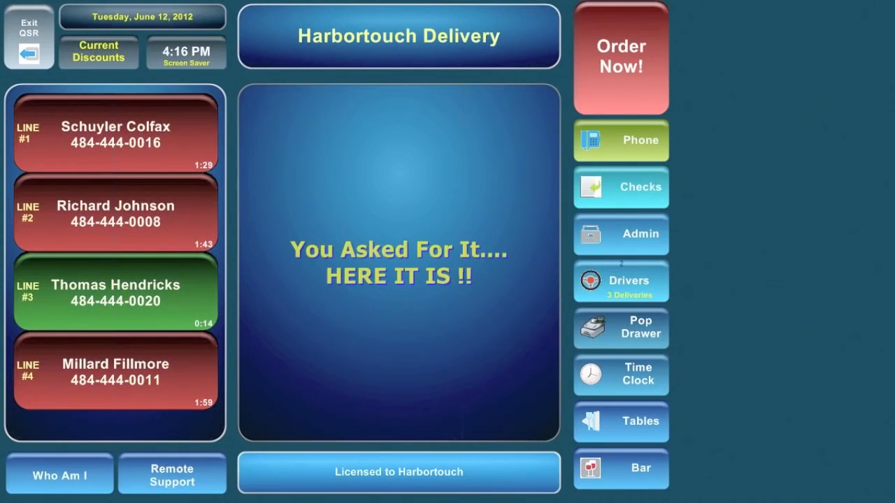
Look up the caller by phone number, showing two saved addresses and a $17.98 past order.
click(629, 144)
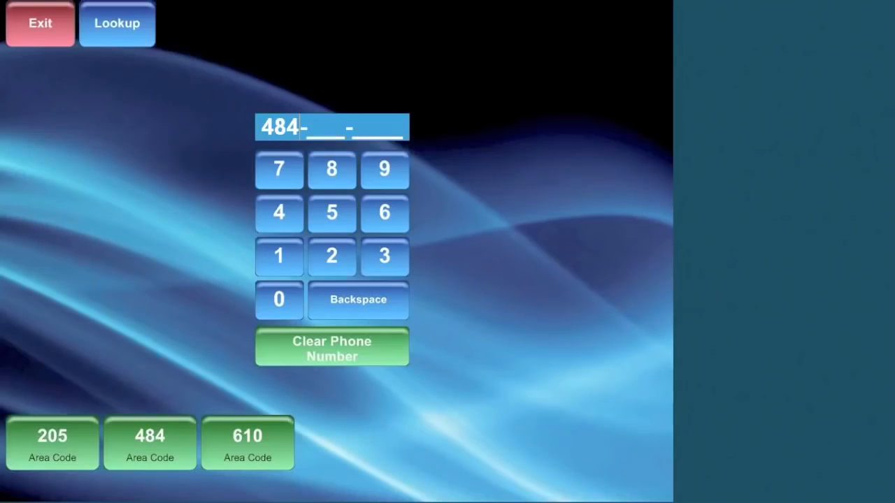
text(4440000)
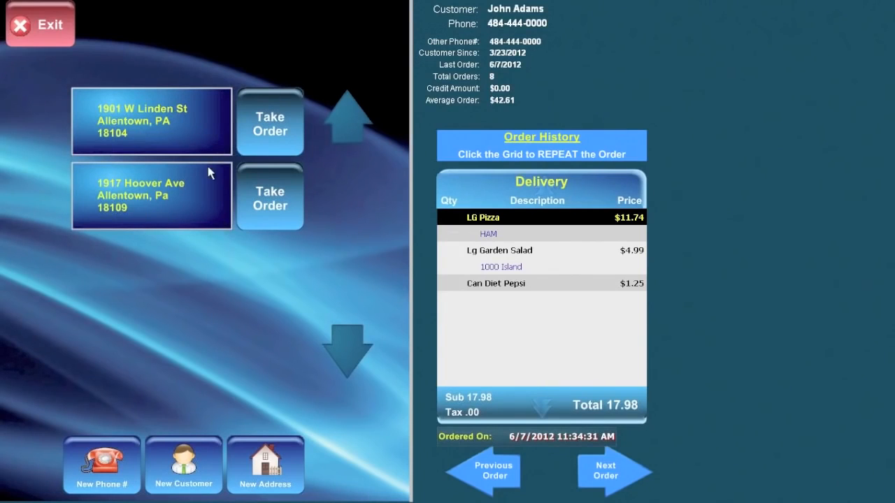
Leave the lookup and start a new order with a large Ham and It Sausage pizza ($13.49).
click(45, 26)
click(45, 27)
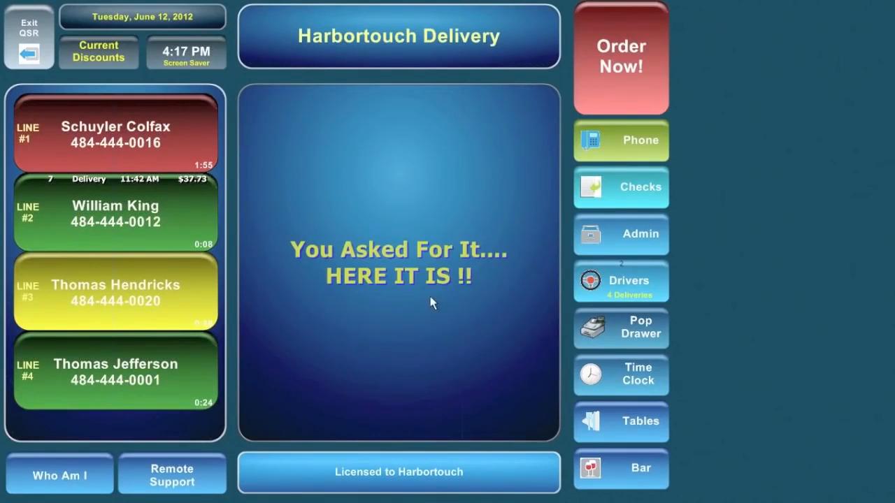
click(634, 49)
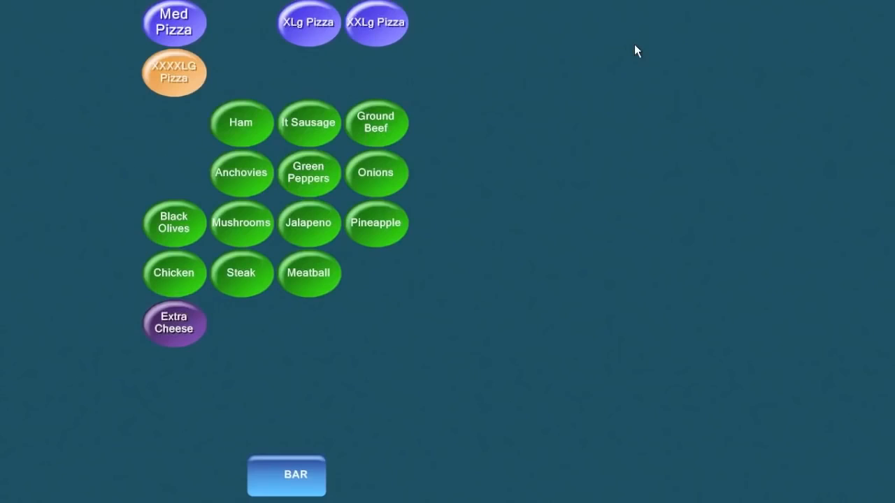
click(246, 22)
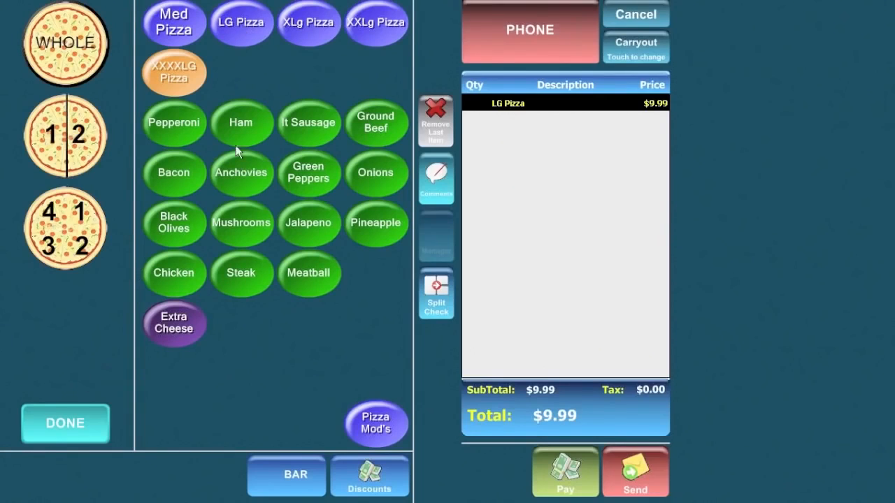
click(248, 132)
click(303, 127)
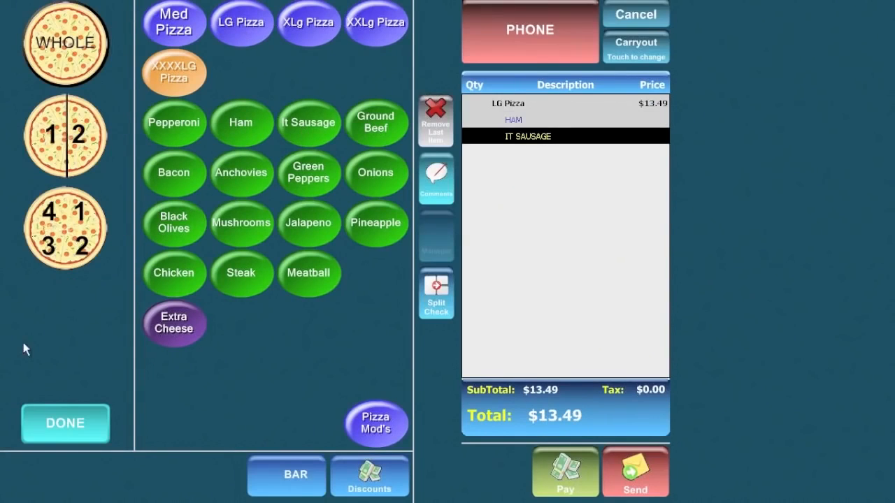
click(50, 424)
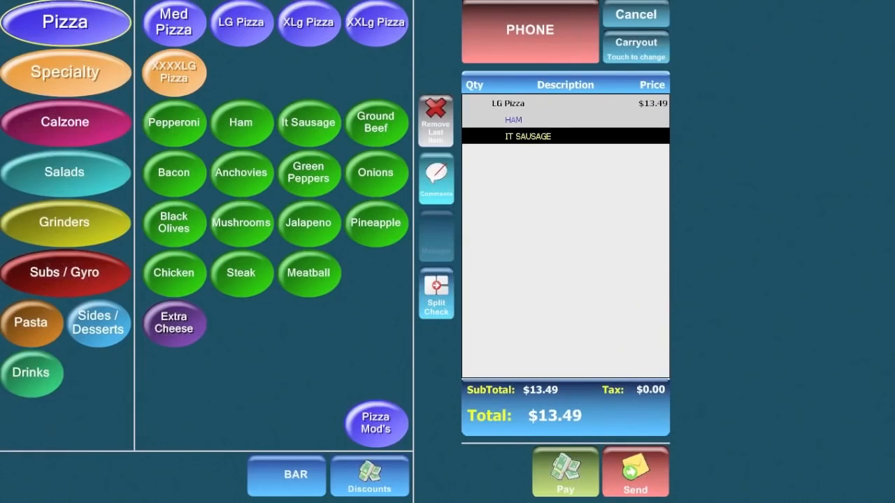
Add Meatball, Chicken Parm, Steak Cheese and Veggie subs to the order.
click(64, 272)
click(180, 28)
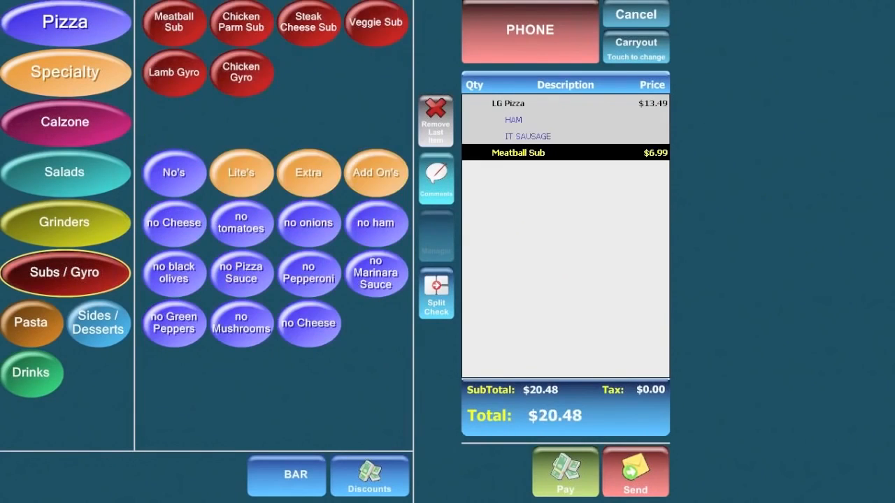
click(250, 32)
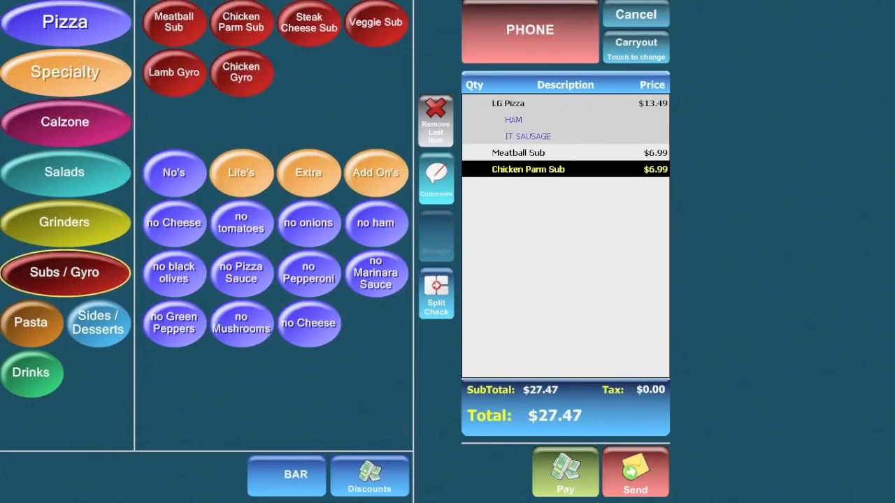
click(309, 23)
click(372, 27)
Add Chez Steak, Chix Parm, Pepp Pizza, It Meat Sup and Veggie grinders, totaling $76.40.
click(55, 222)
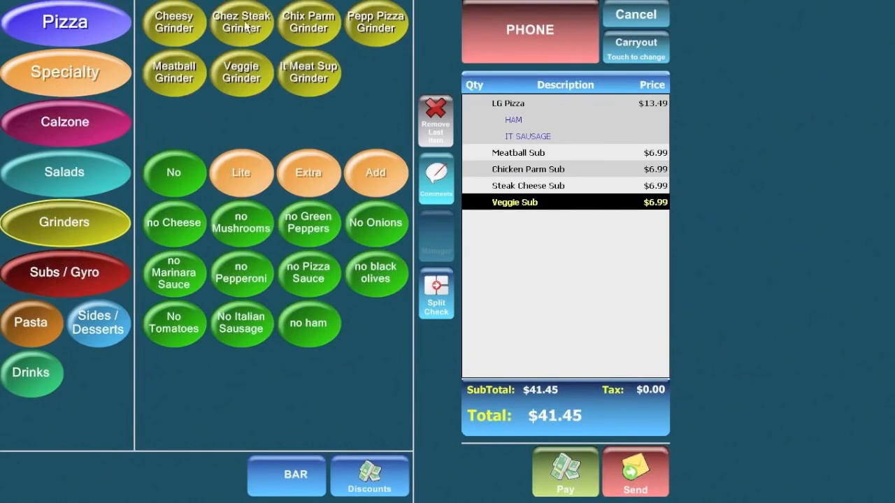
click(245, 26)
click(307, 26)
click(369, 27)
click(315, 79)
click(244, 71)
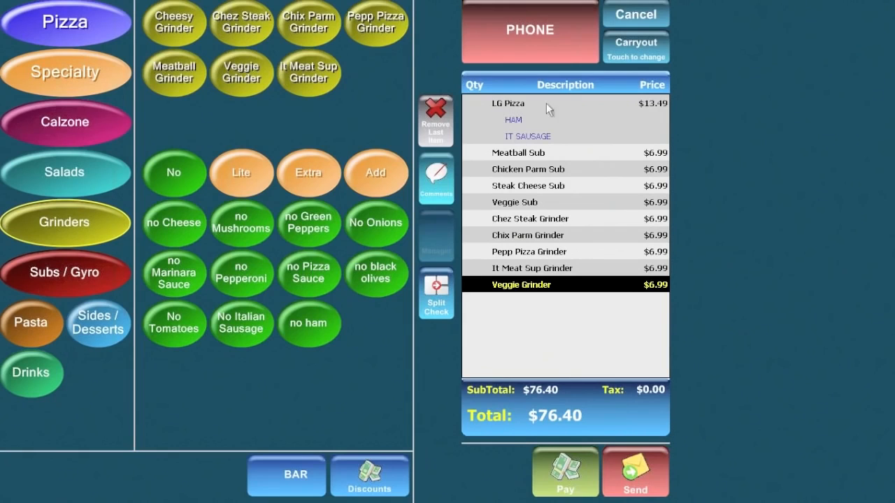
click(507, 105)
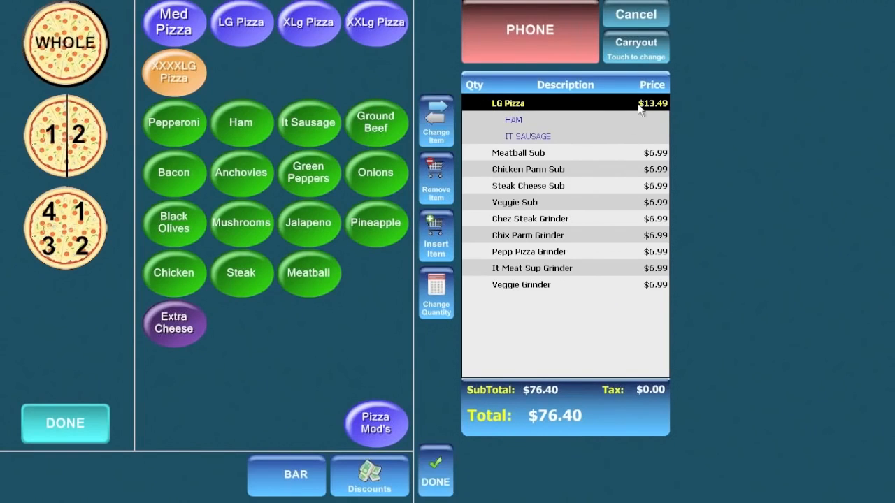
Switch the pizza to a Med Pizza, then back to LG Pizza at $13.49.
click(181, 25)
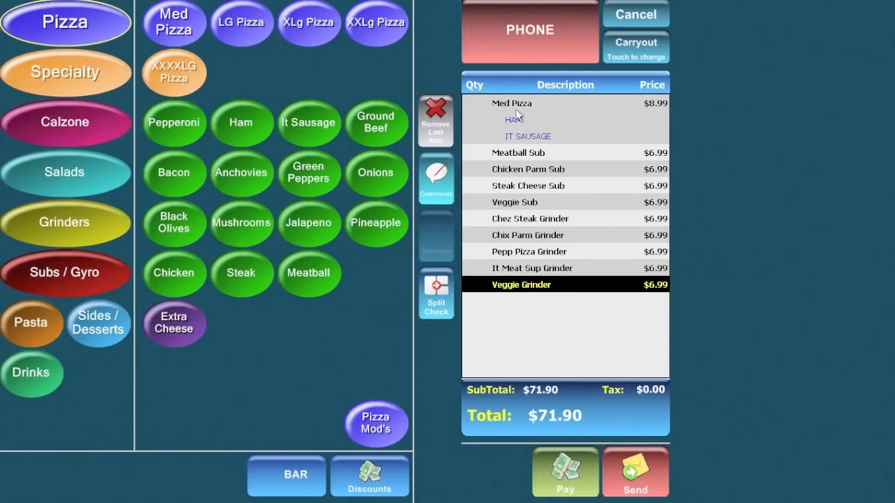
click(505, 105)
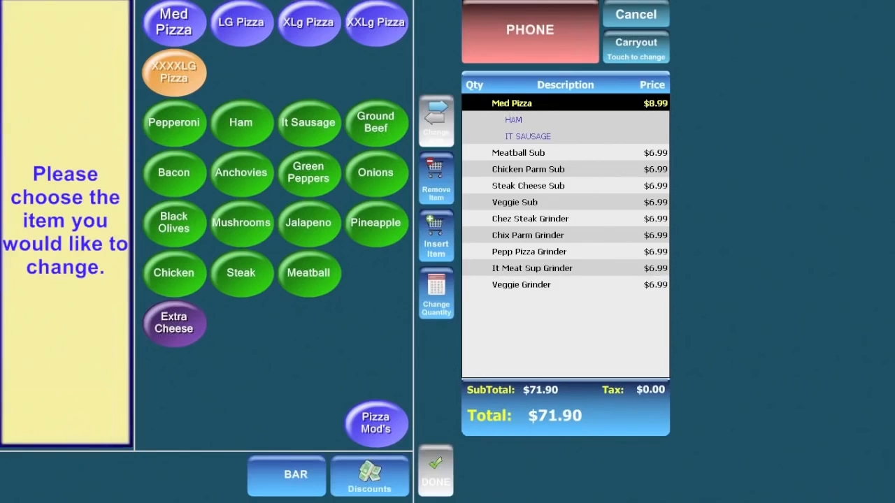
click(242, 32)
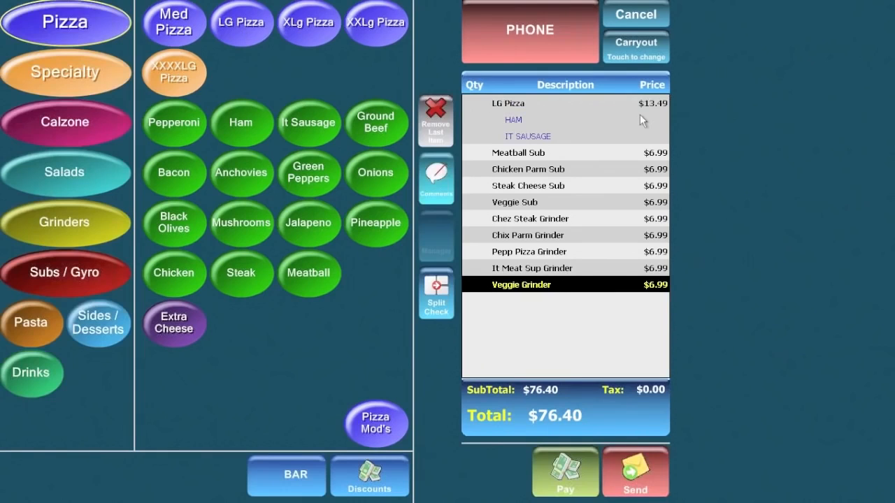
Change the Meatball Sub quantity to 3 ($20.97).
click(511, 155)
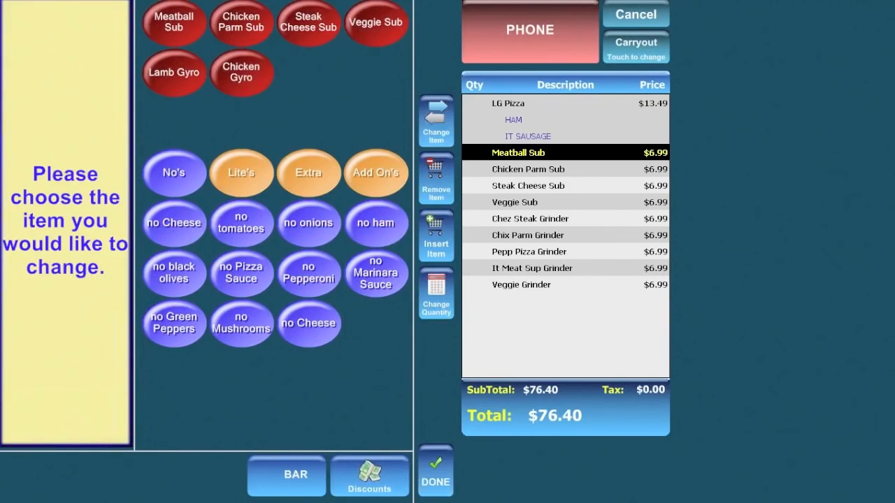
click(438, 302)
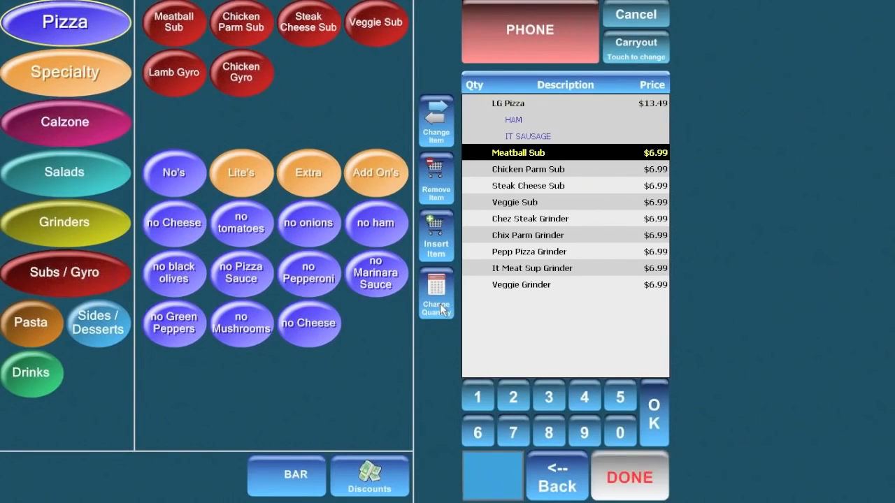
click(549, 397)
click(643, 474)
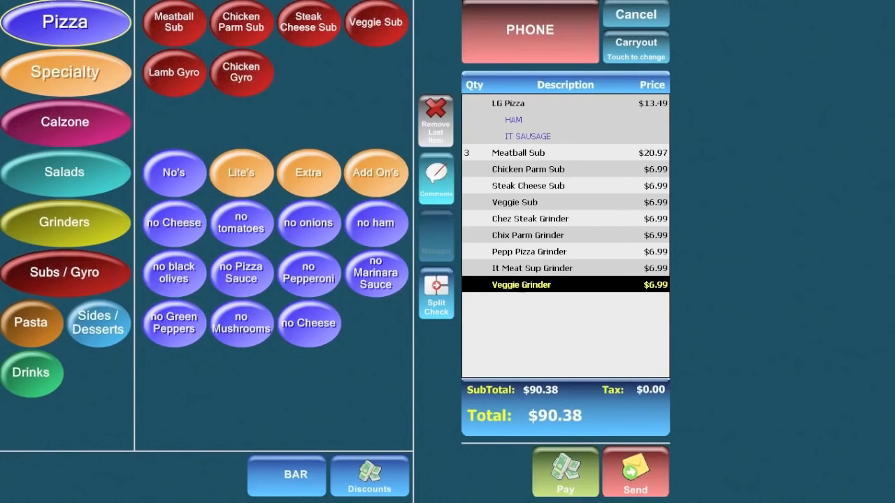
Remove the Chix Parm Grinder and Chez Steak Grinder from the order.
click(511, 235)
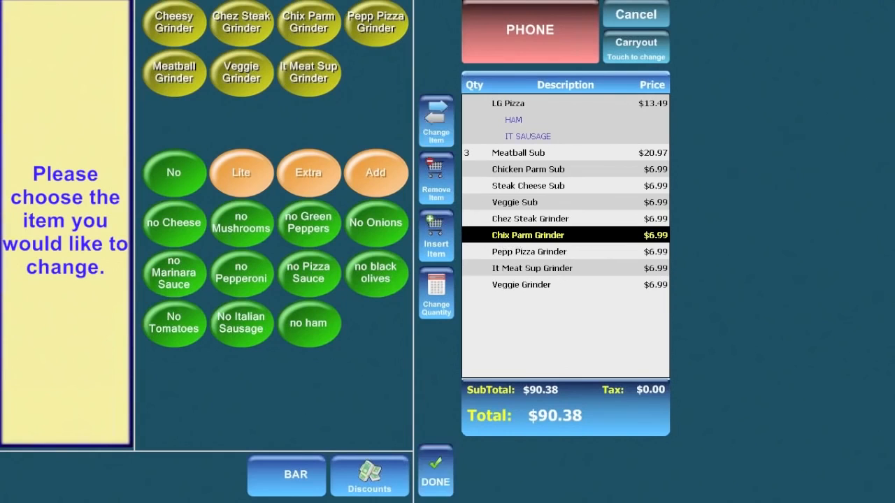
click(435, 183)
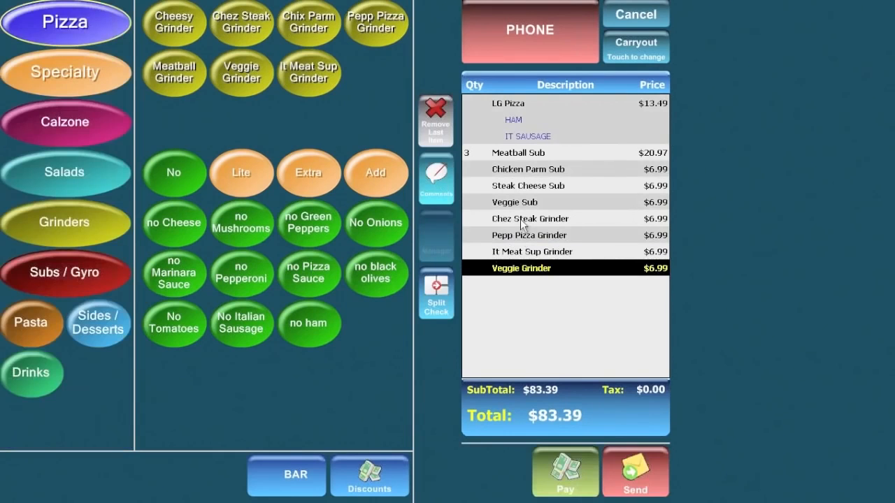
click(524, 220)
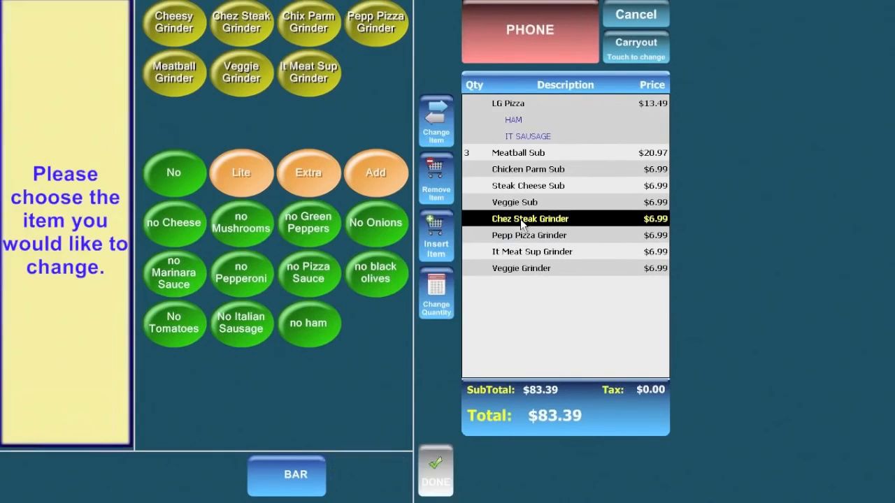
click(437, 179)
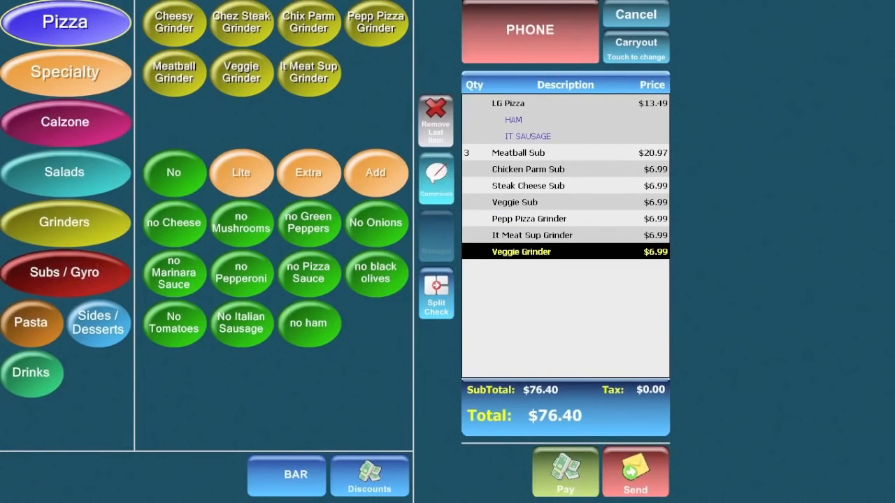
click(437, 180)
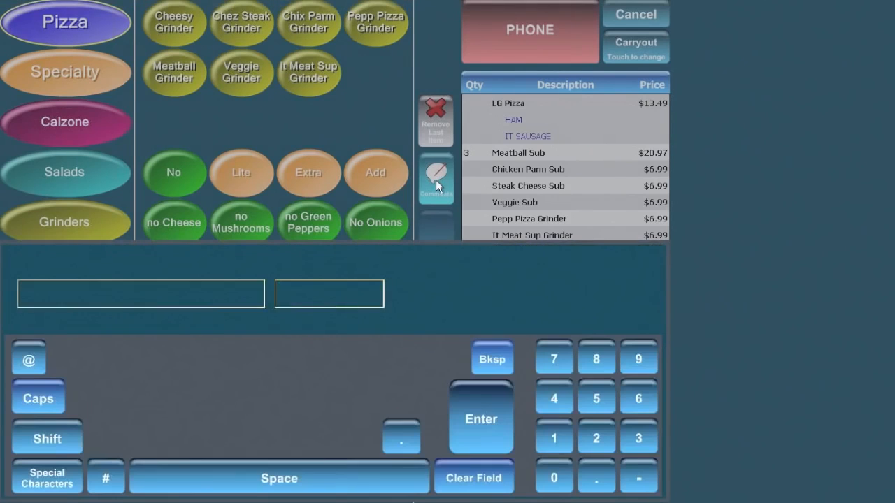
text(add pickles)
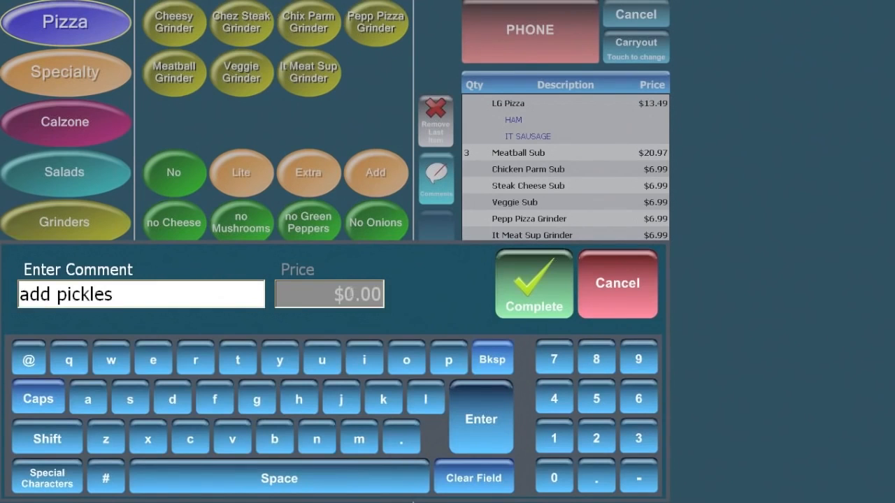
click(352, 294)
key(BackSpace)
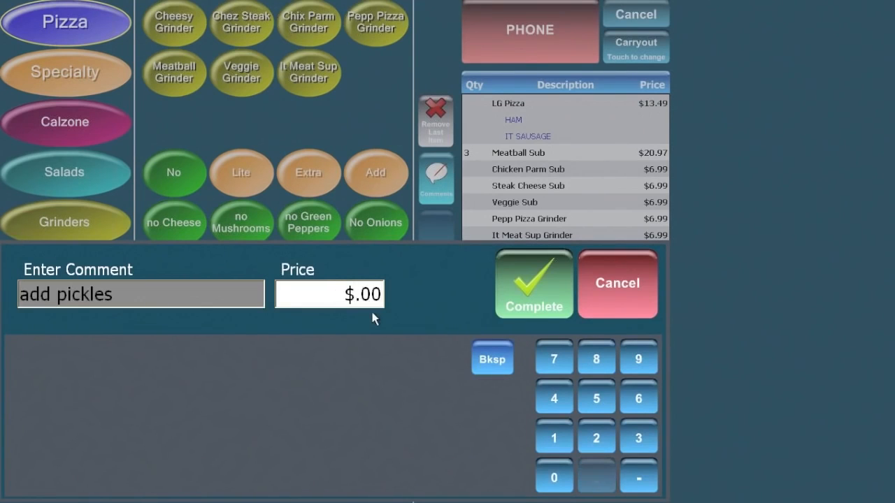
text(2)
click(536, 284)
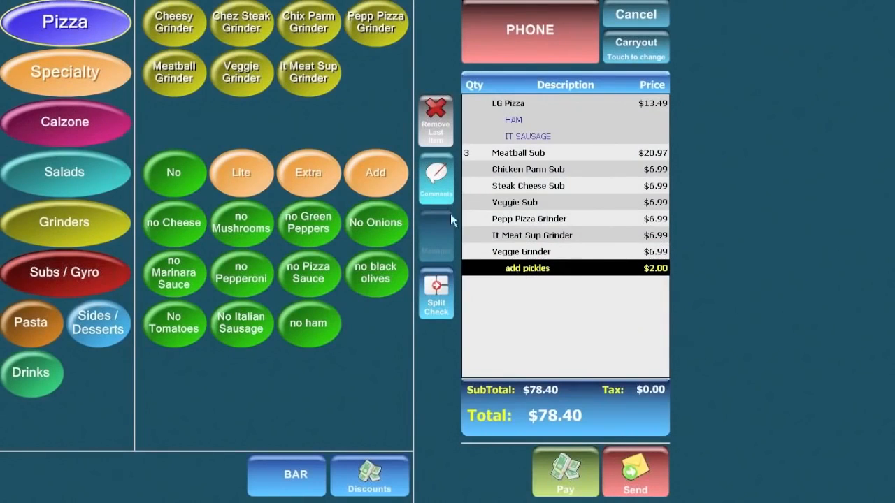
click(443, 140)
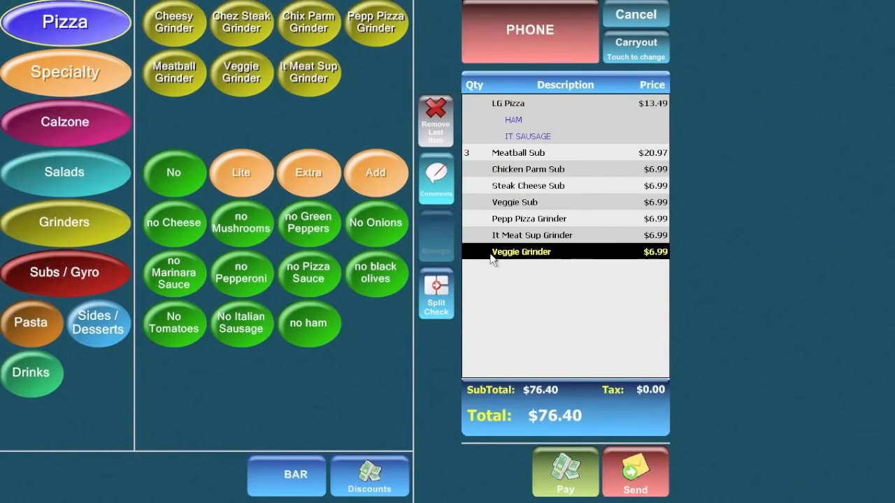
Add a '$1.00 off' comment priced at -1 with manager approval, making the total $75.40.
click(437, 176)
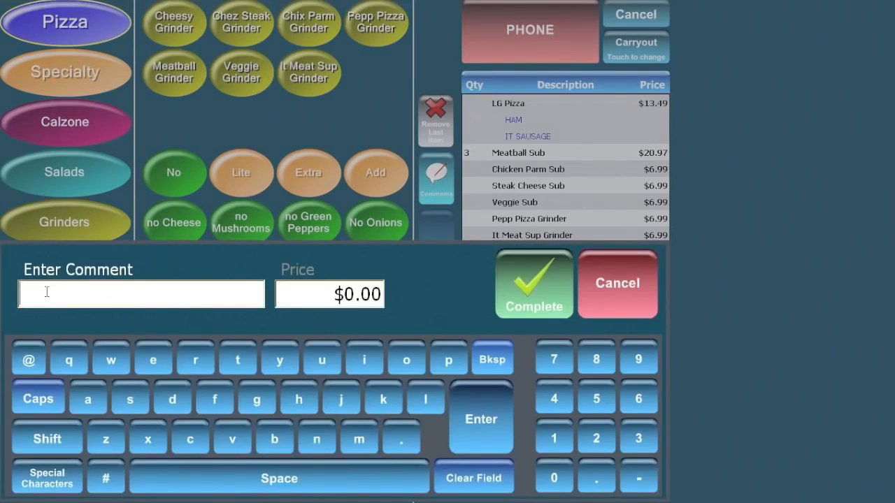
text($1.00 off)
click(346, 299)
text(-1)
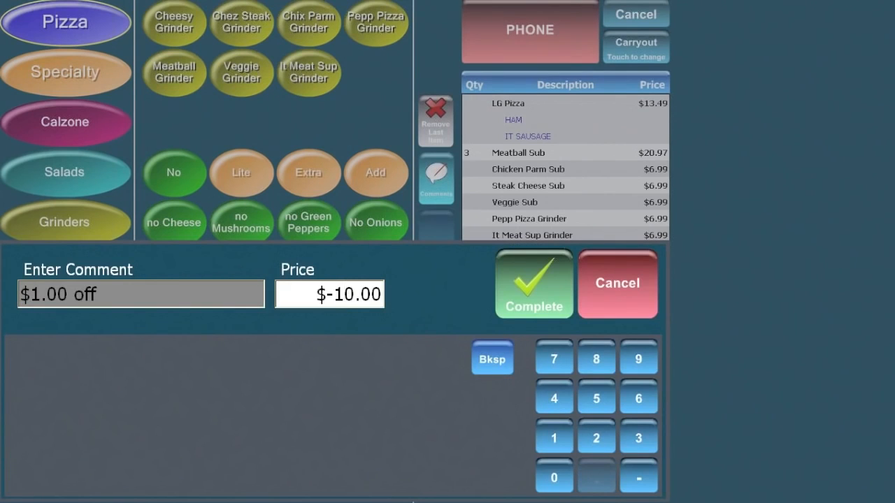
click(534, 282)
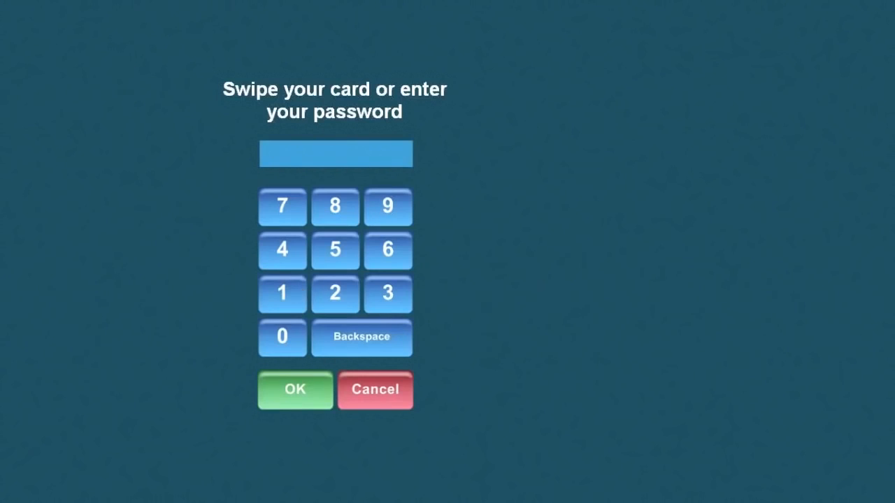
click(286, 290)
click(300, 389)
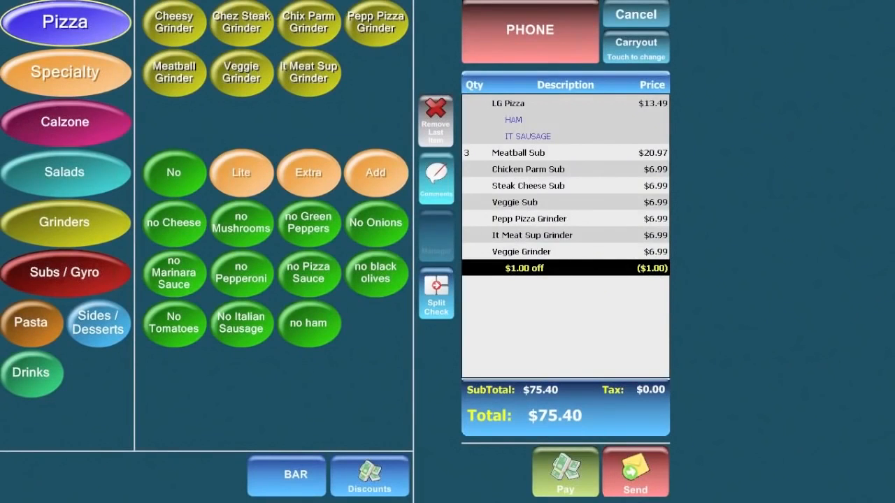
Send the $75.40 order to bring up its service-type choices, including $78.40 delivery.
click(636, 478)
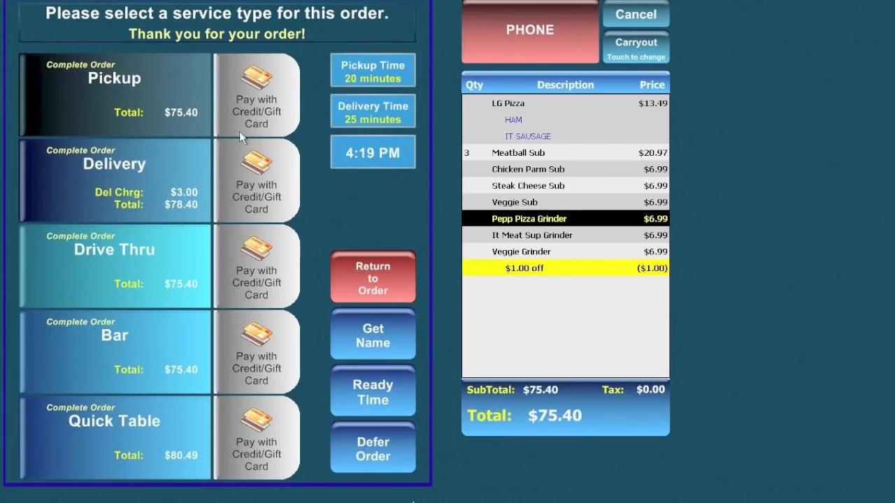
Start a Pickup credit-card payment, cancel it, and resend the $75.40 order.
click(261, 102)
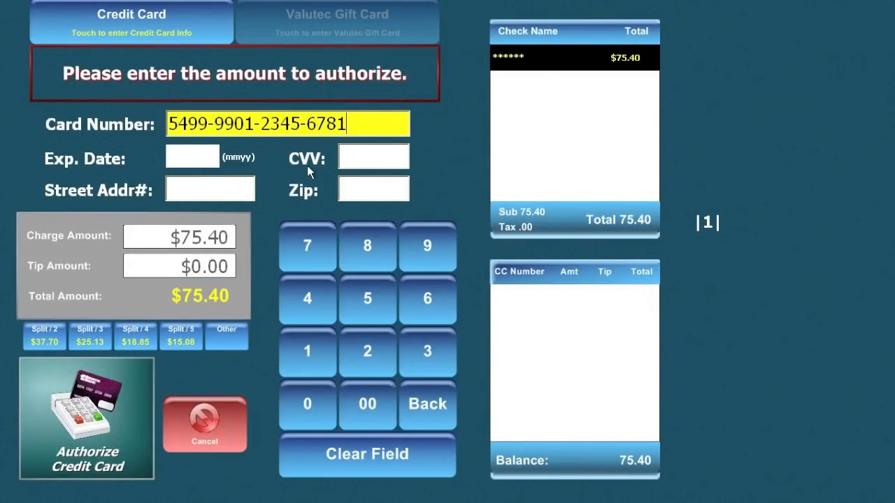
click(218, 420)
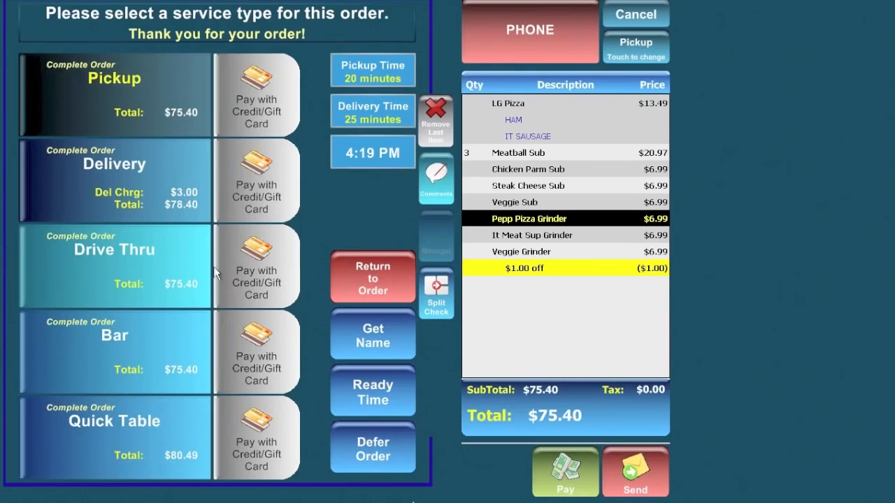
click(644, 480)
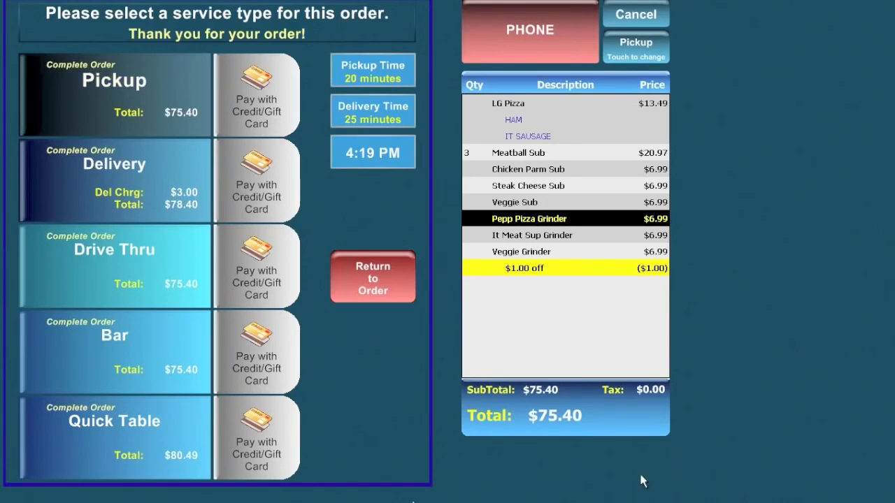
Complete the $75.40 order as a Pickup.
click(139, 87)
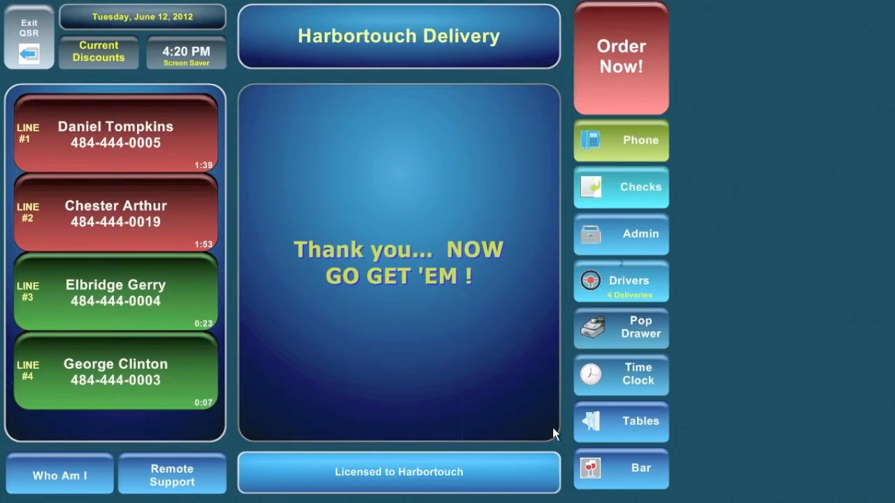
Start a new order with a Sm Garden Salad with Ranch as check 'Aaaa'.
click(615, 59)
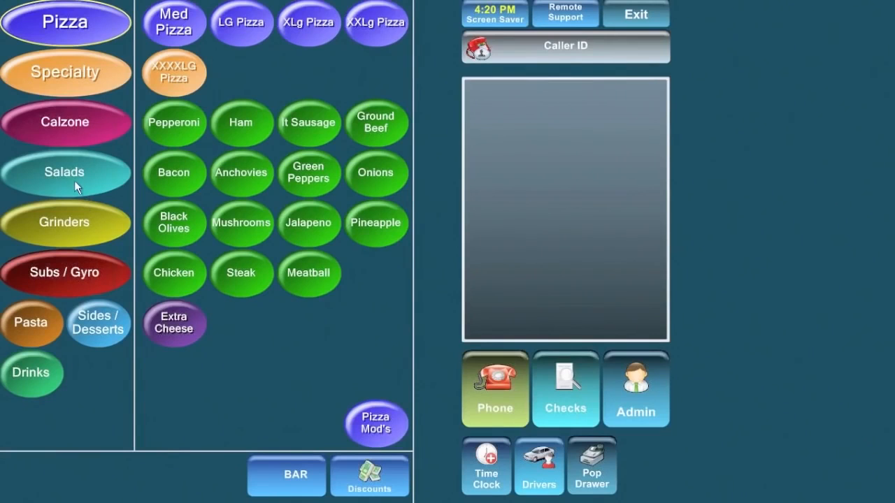
click(90, 169)
click(181, 25)
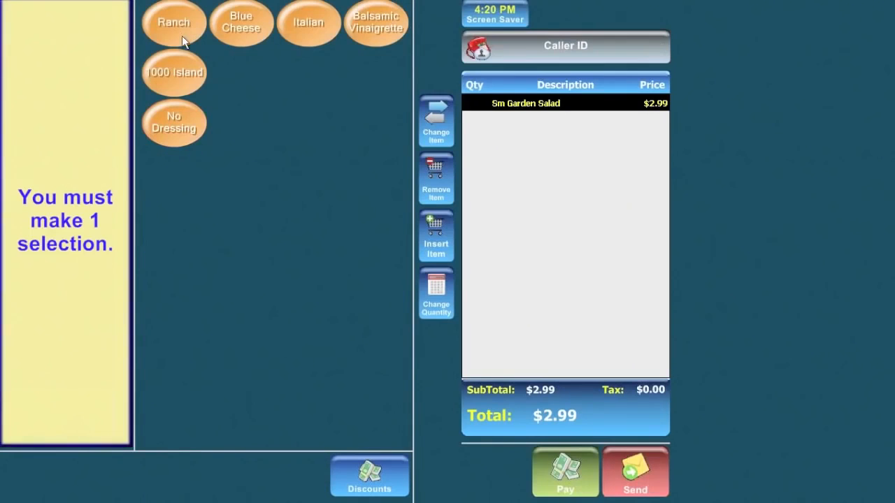
click(182, 33)
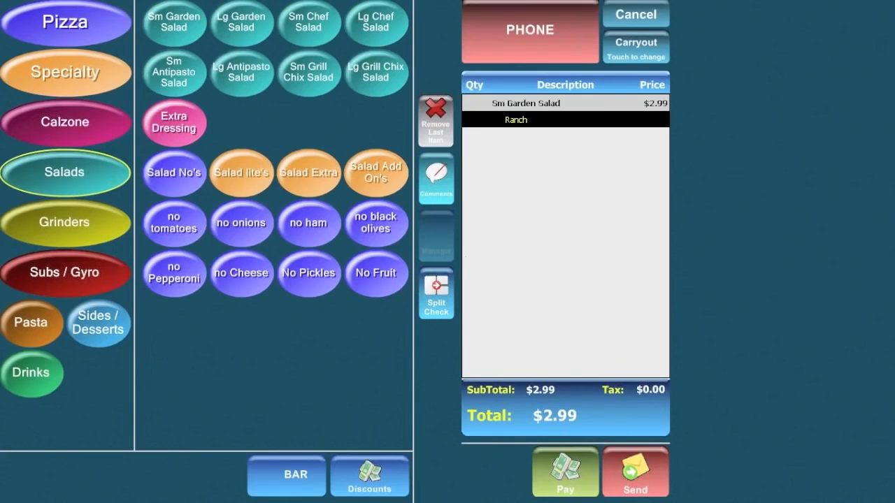
click(438, 288)
text(Aaaa)
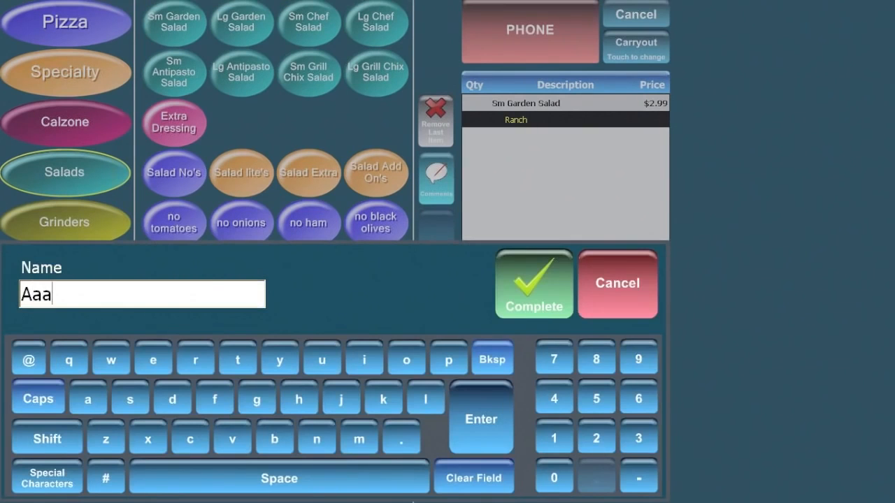
click(536, 287)
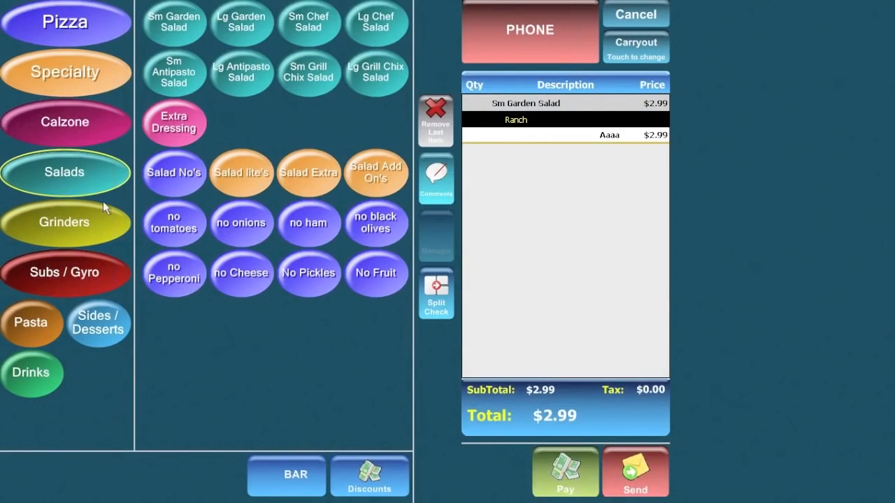
Add a Chez Steak Grinder and Can Diet Pepsi as second check 'Bbbb'.
click(66, 230)
click(242, 28)
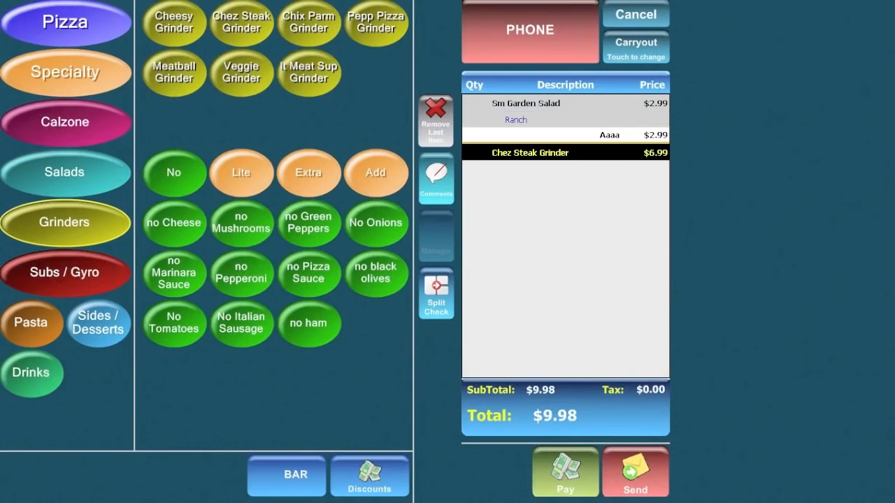
click(44, 376)
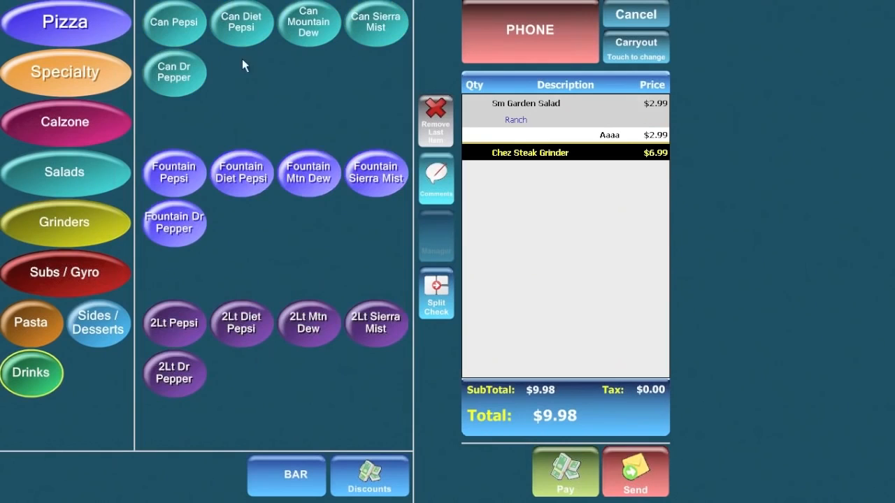
click(242, 23)
click(430, 298)
text(Bbbb)
click(544, 296)
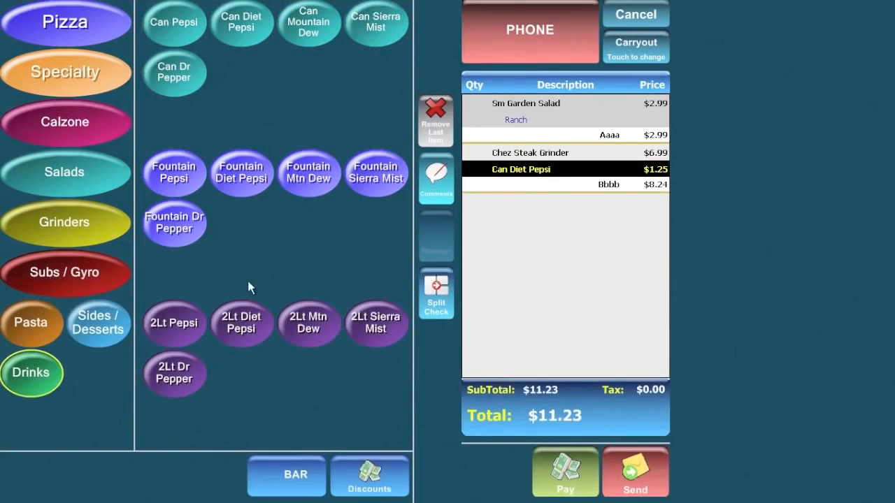
click(38, 315)
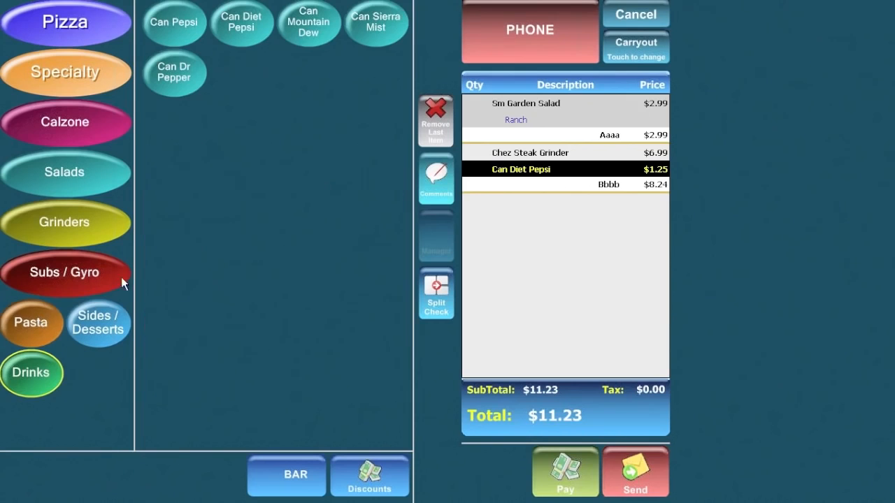
Add Penne with Sausage and a Fountain Diet Pepsi as third check 'Cccc' at $10.24.
click(256, 26)
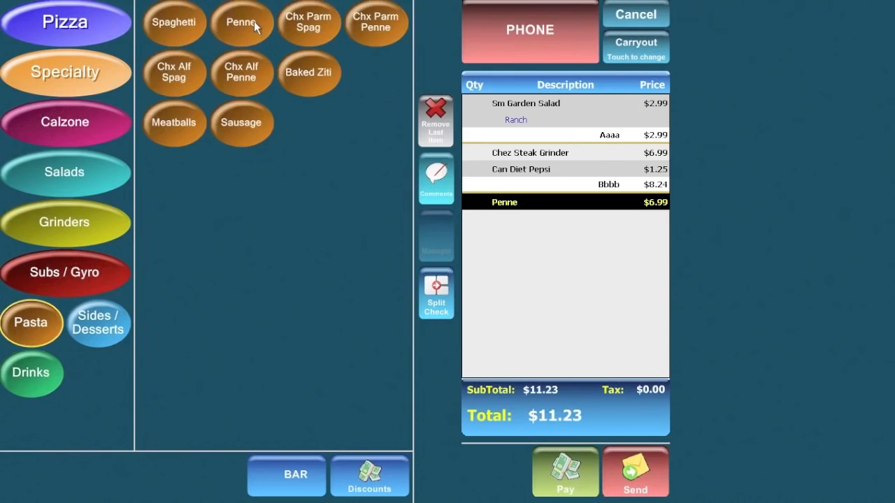
click(241, 124)
click(31, 382)
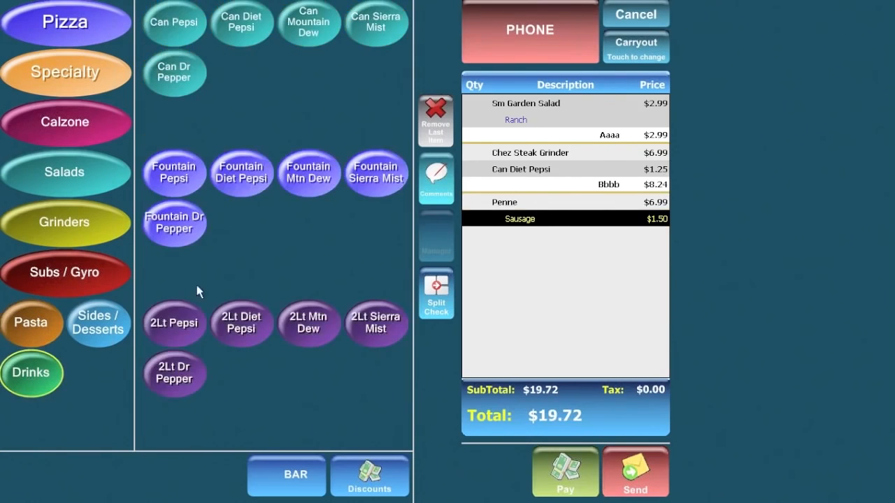
click(253, 179)
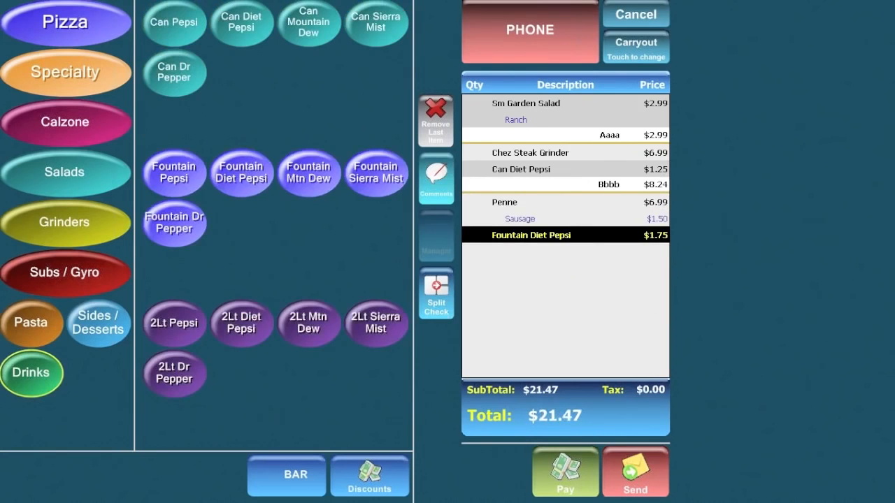
click(436, 296)
text(Cccc)
click(543, 292)
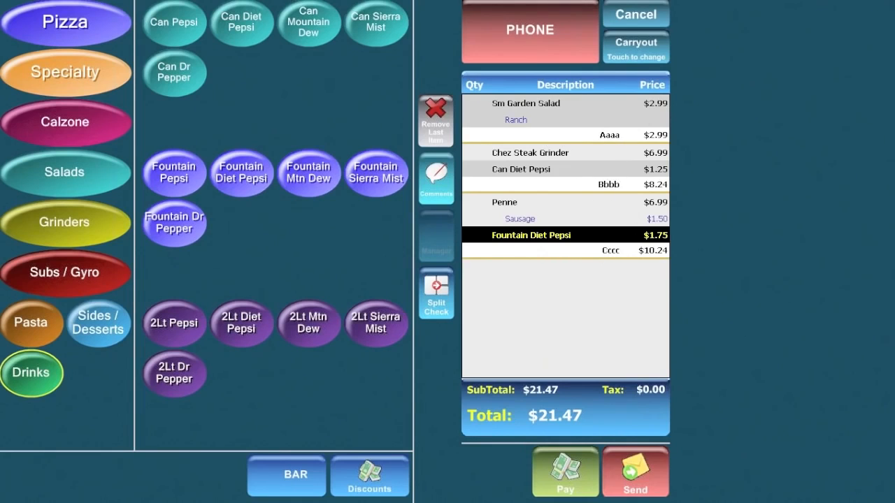
Switch the order's service type to Delivery, then Pickup, and finally back to Delivery.
click(642, 47)
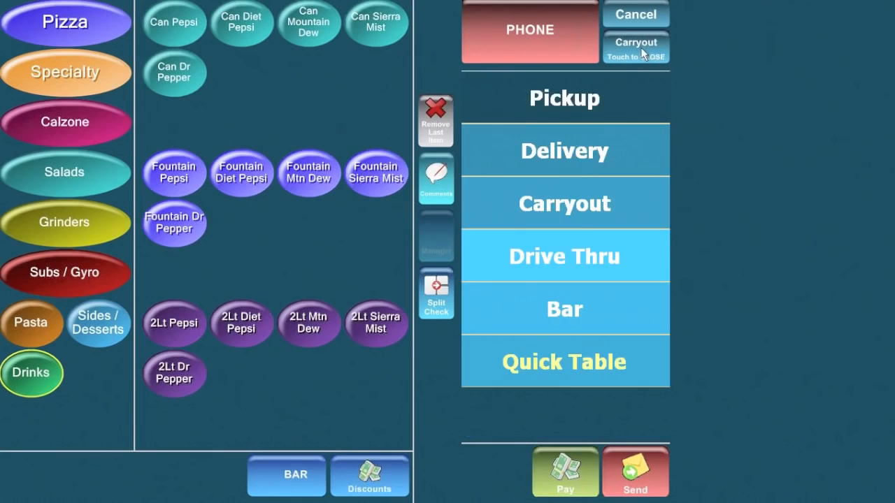
click(552, 147)
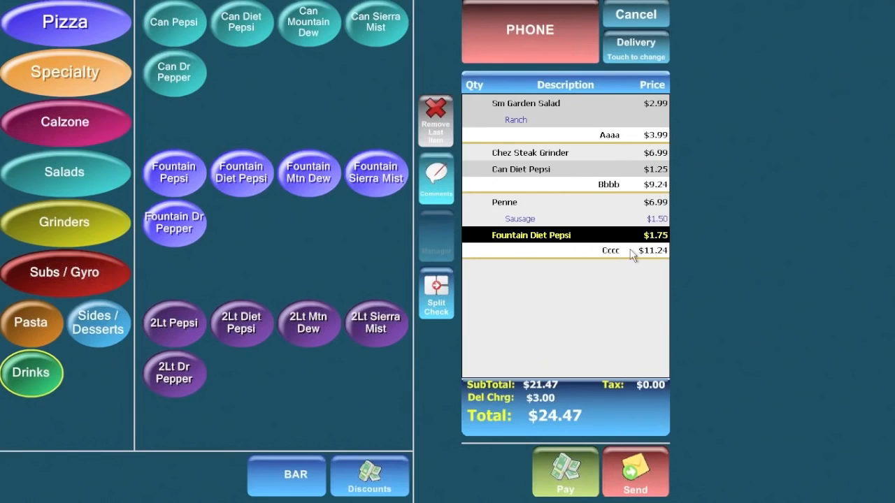
click(643, 49)
click(574, 99)
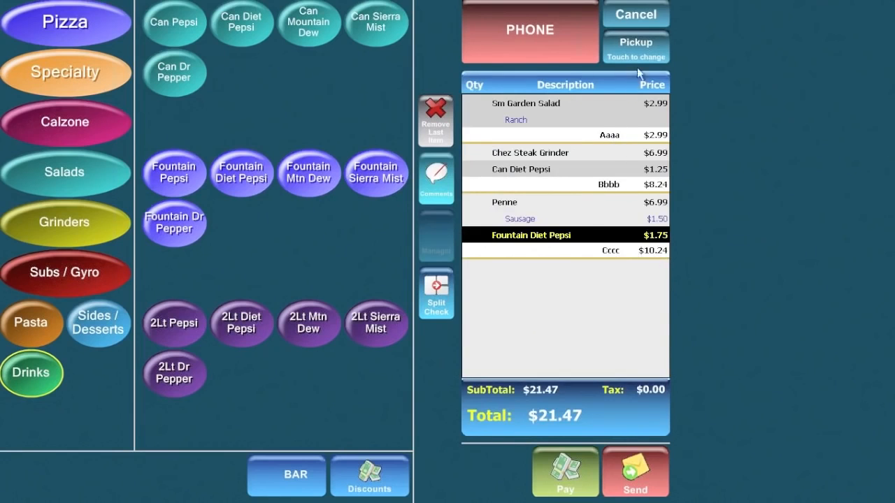
click(640, 45)
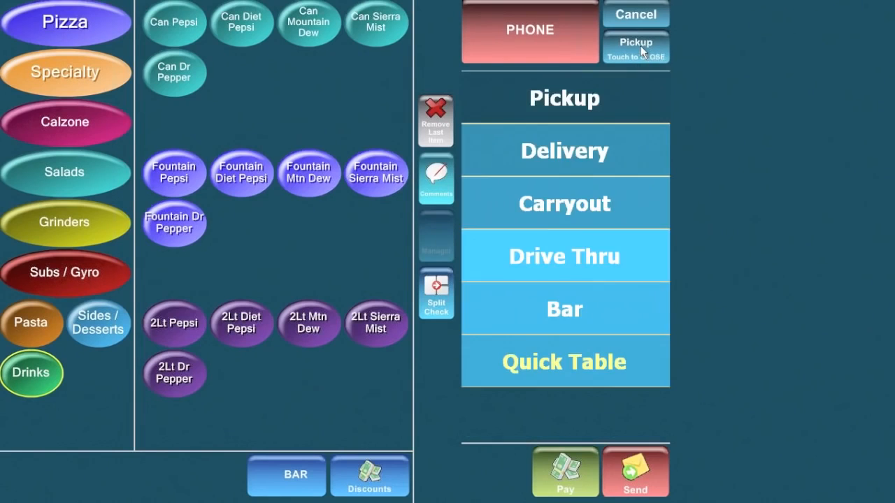
click(577, 148)
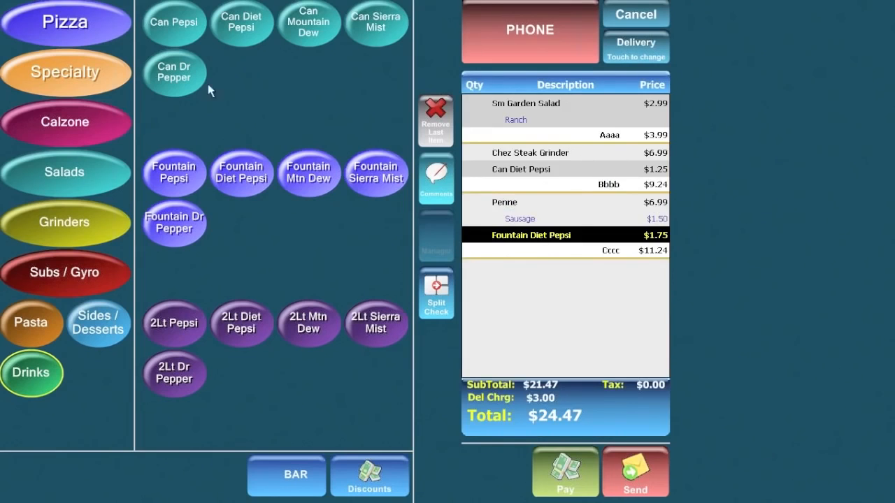
Add a Sm Calzone made Meatball as fourth check 'Dddd' at $9.74.
click(116, 118)
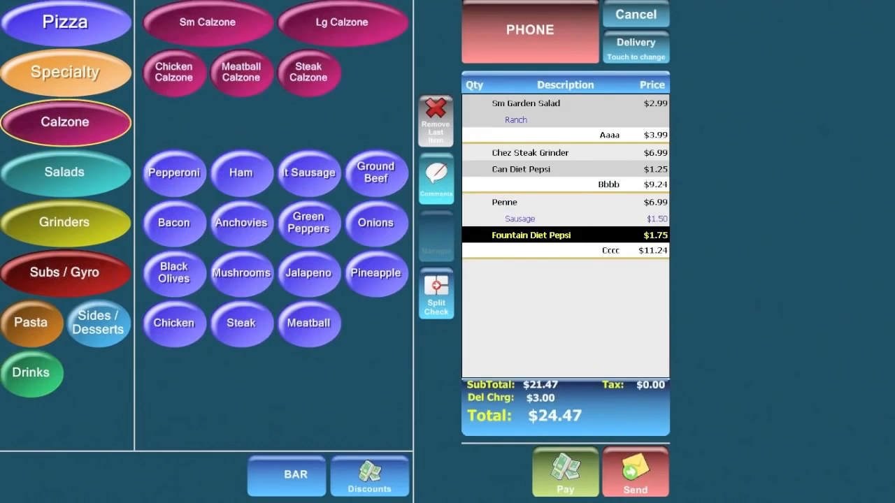
click(227, 21)
click(244, 81)
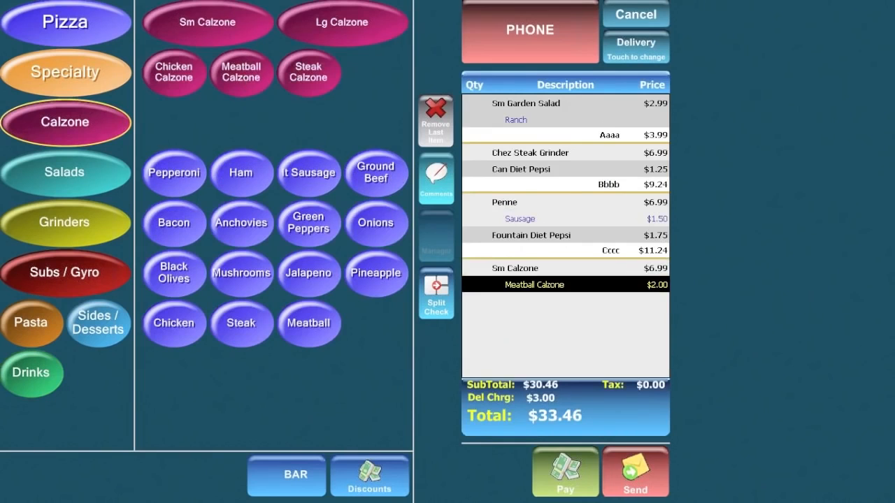
click(436, 296)
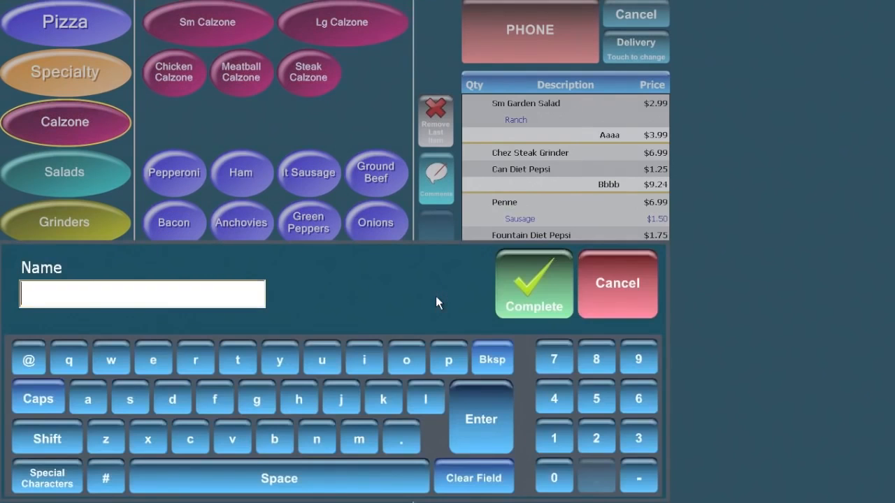
text(Dddd)
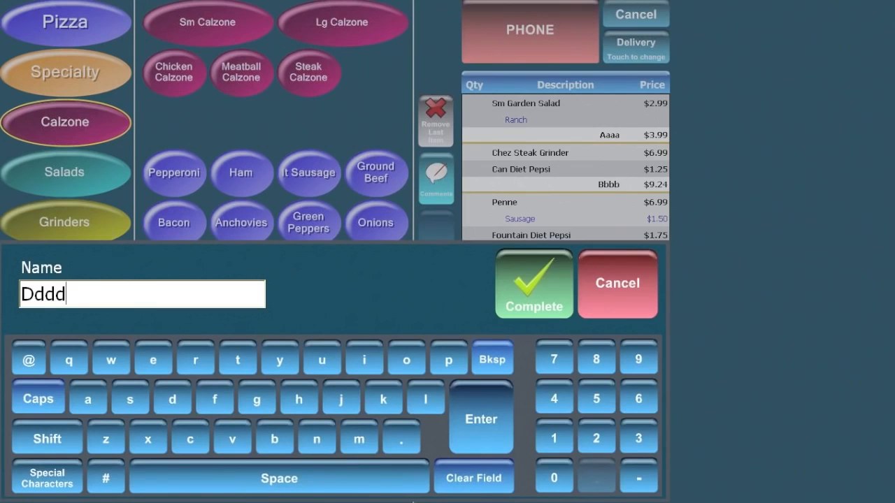
click(532, 286)
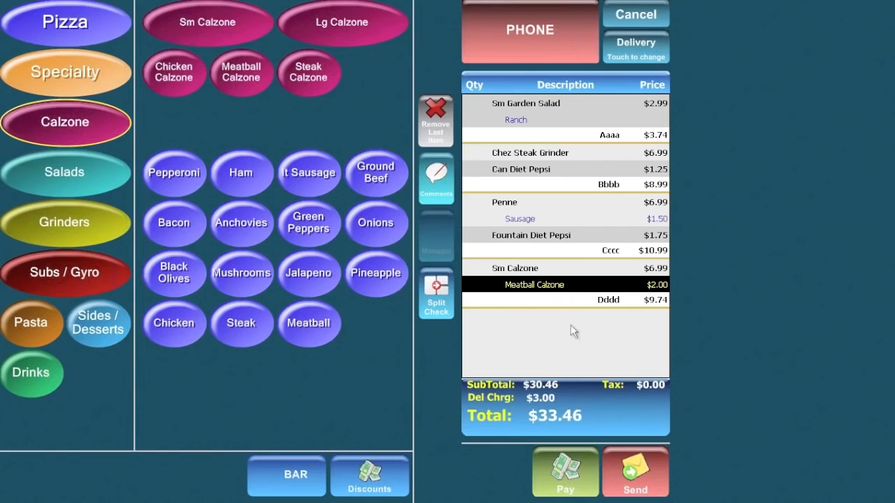
Send the order and open Pickup credit-card payment for $30.46, backing out once and reopening.
click(643, 488)
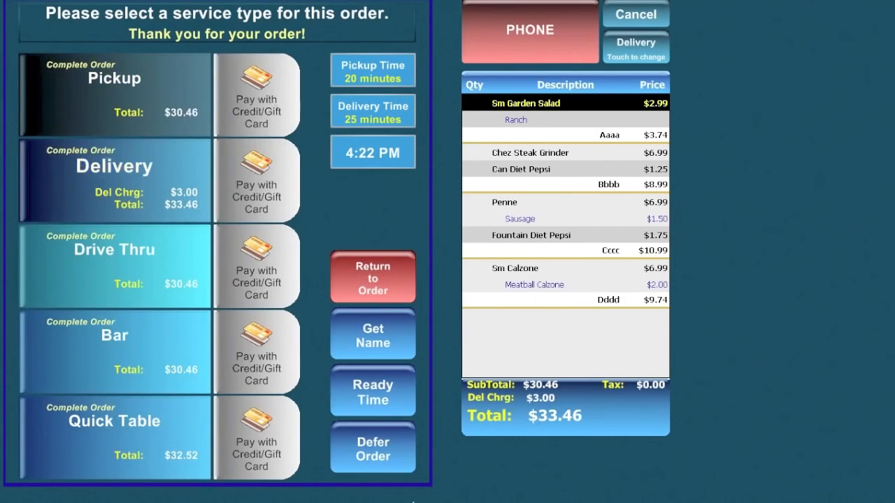
click(255, 97)
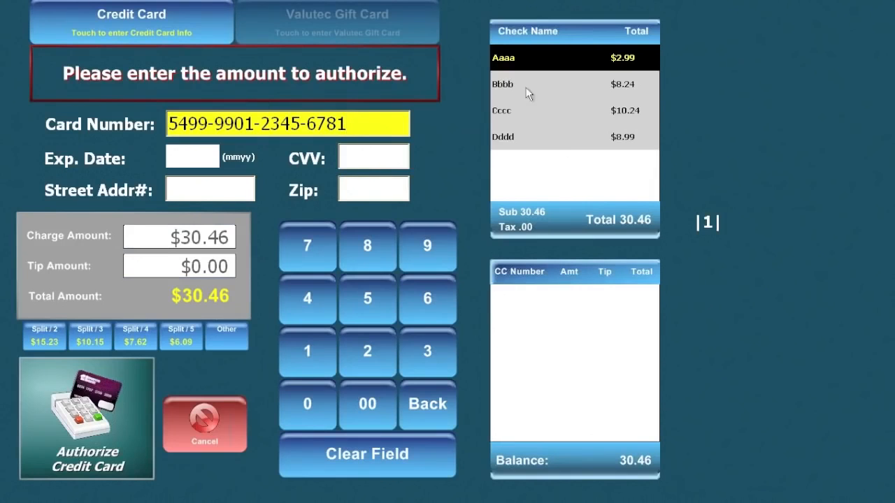
click(205, 423)
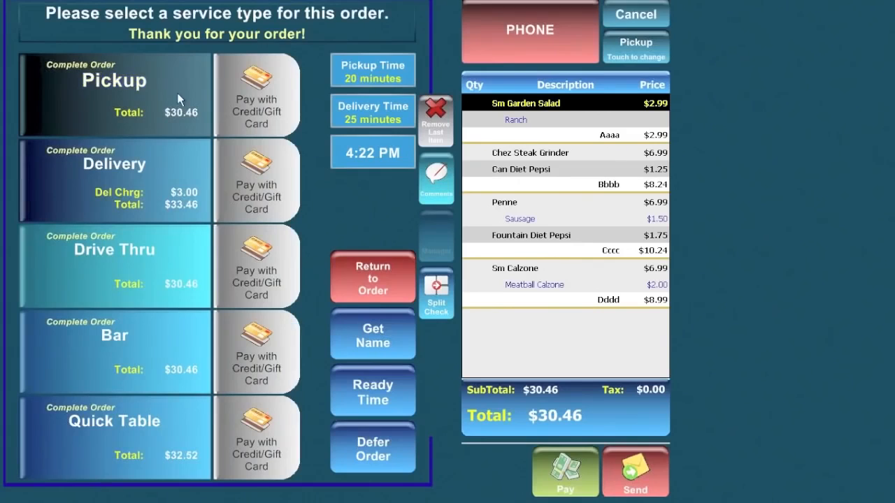
click(261, 108)
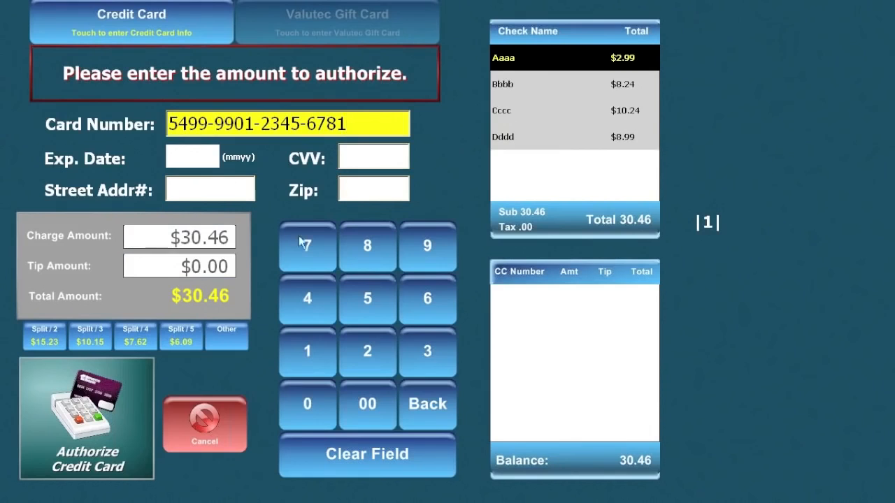
Load the Aaaa, Bbbb, Cccc, then Dddd check totals as the charge amount, ending at $8.99.
click(505, 64)
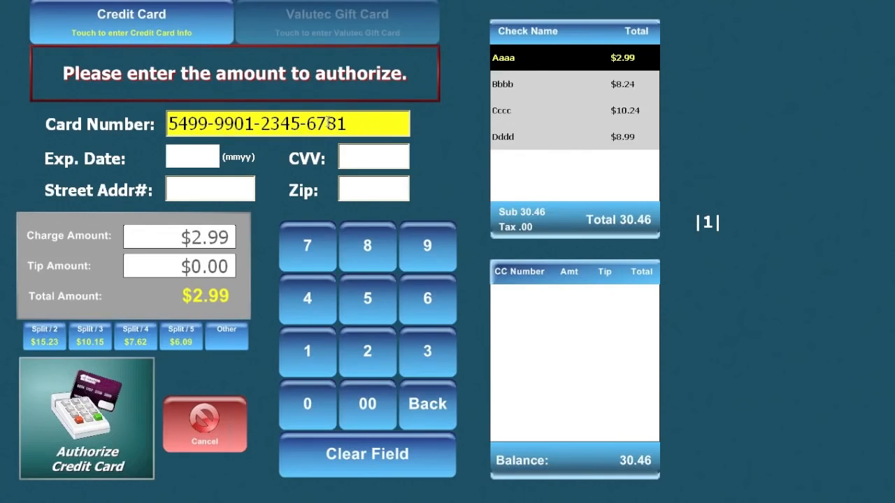
click(504, 88)
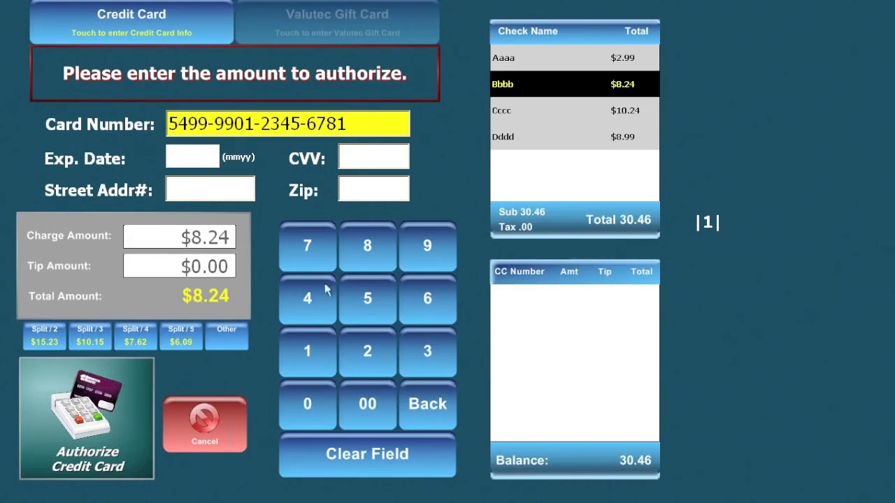
click(500, 115)
click(504, 140)
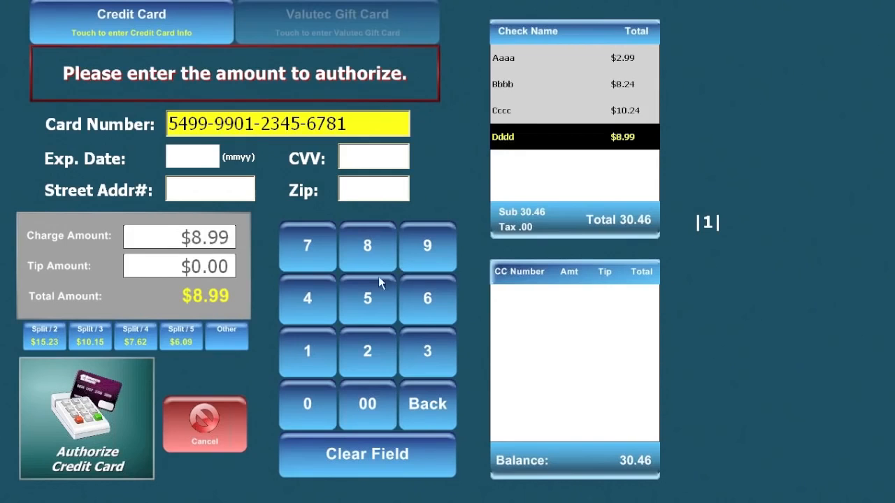
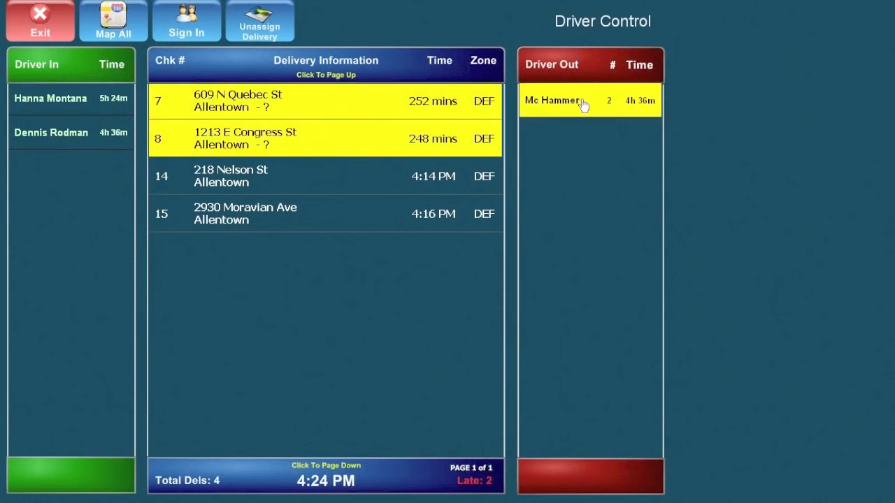
Deselect the out driver and review the details of delivery check 7.
click(575, 100)
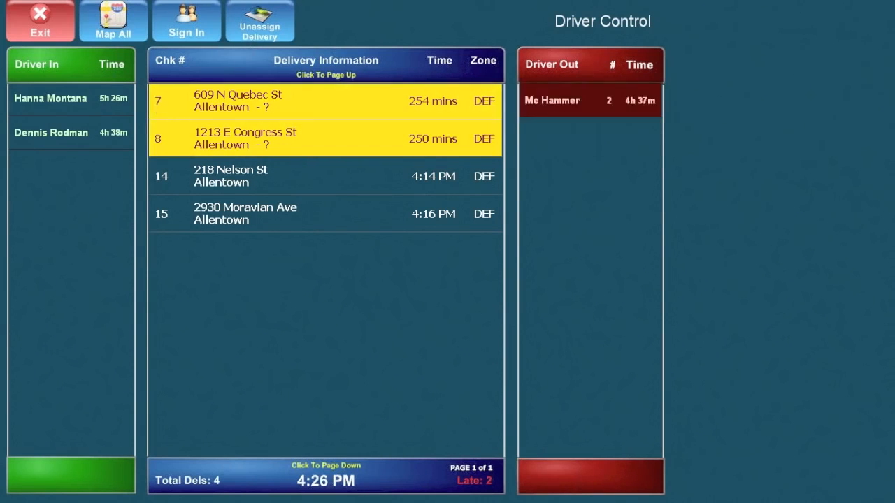
click(160, 107)
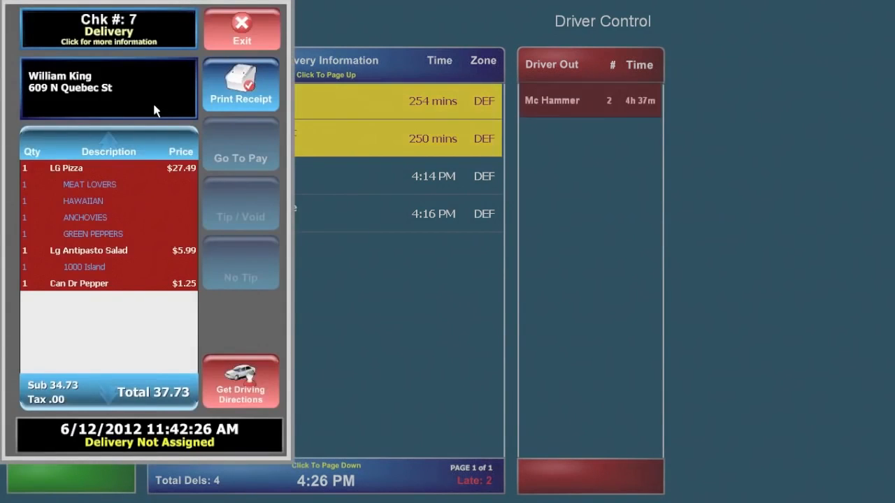
click(266, 27)
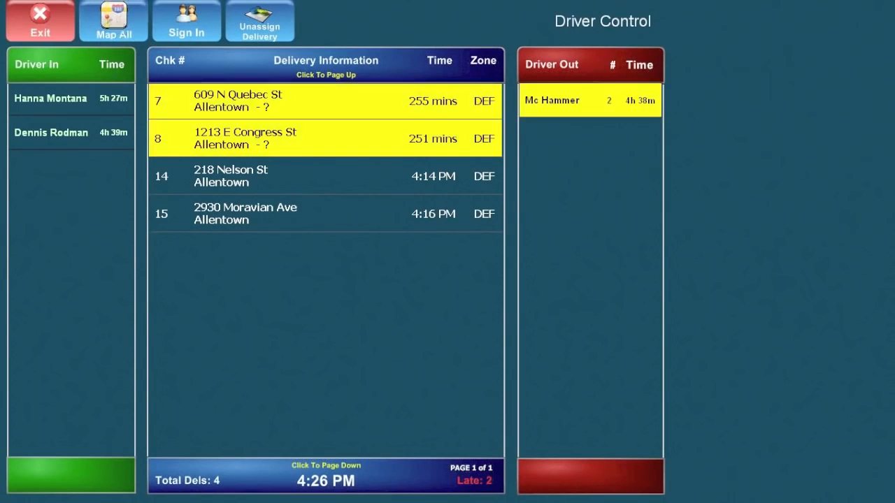
View all pending deliveries on the map, inspect order 14's info, then exit the map.
click(124, 27)
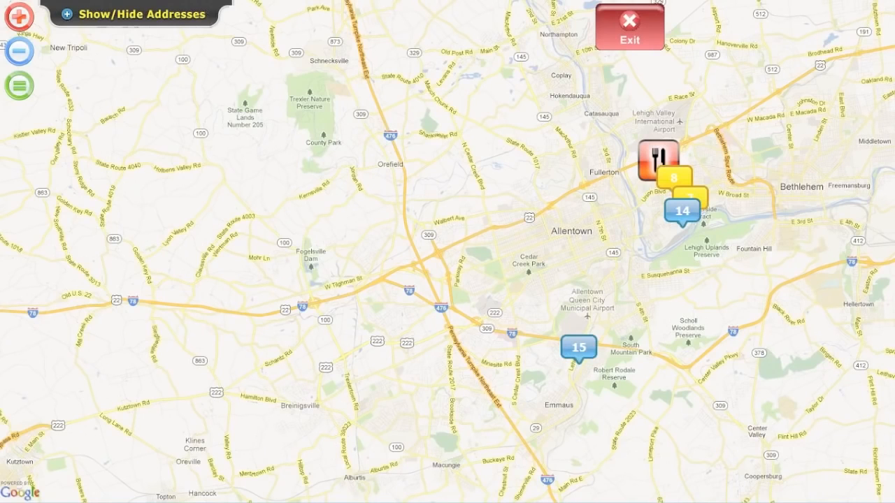
click(684, 214)
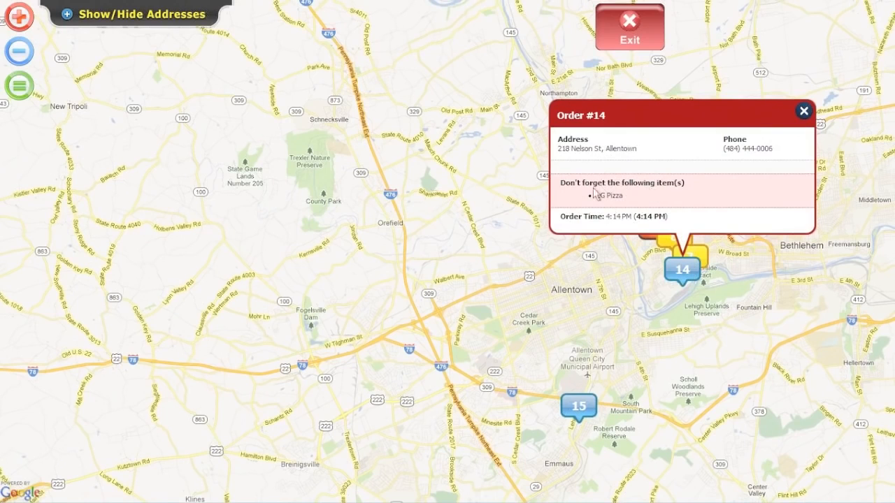
click(805, 113)
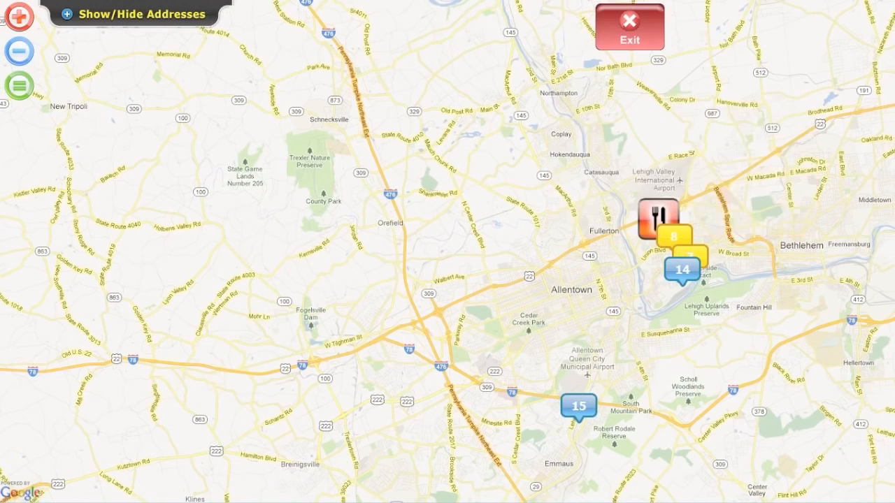
click(630, 29)
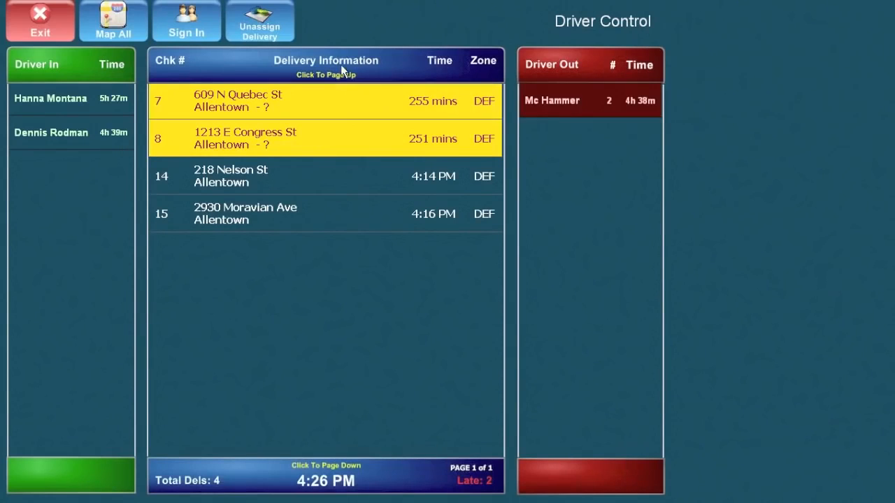
Dispatch checks 7 and 8 with the first driver, adding 30 seconds to the reminder countdown.
click(228, 105)
click(236, 143)
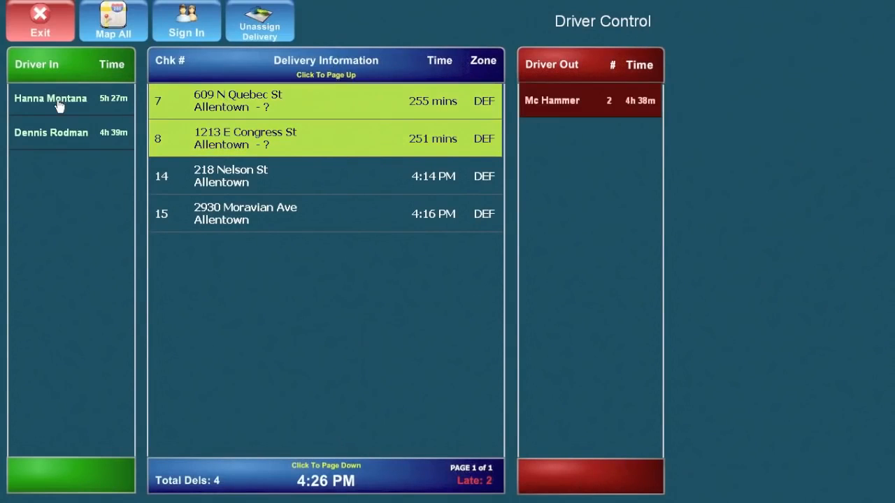
click(56, 104)
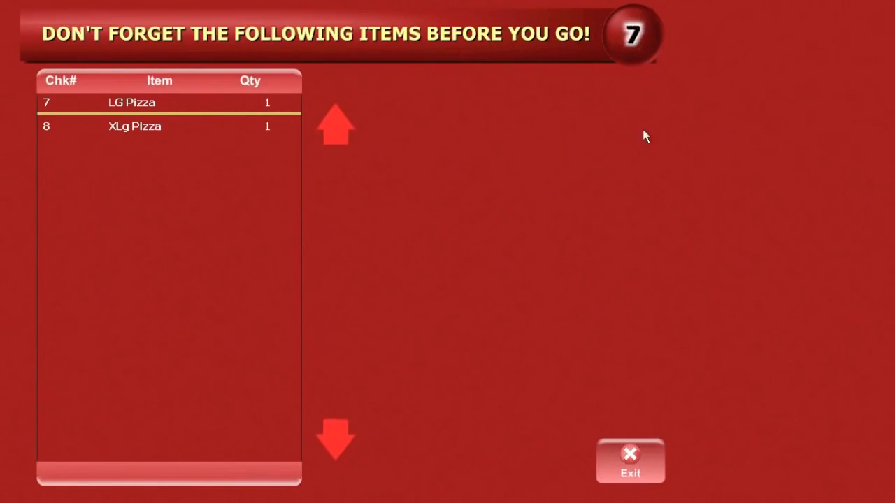
click(633, 37)
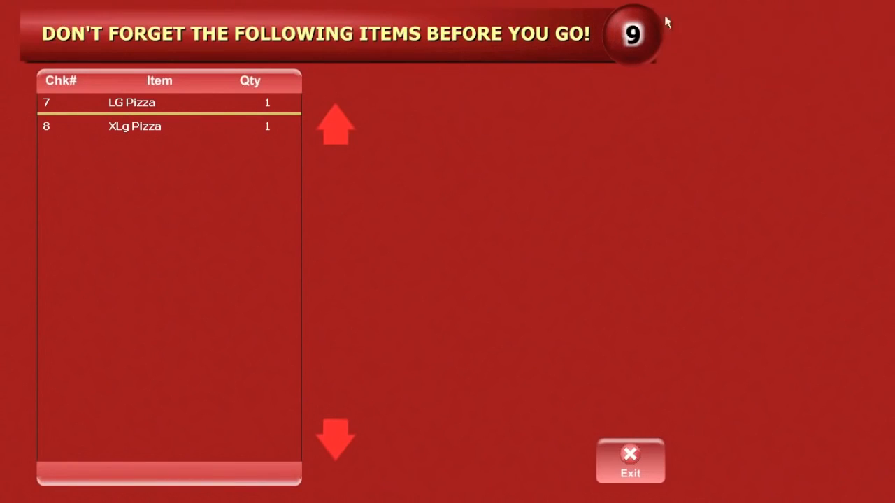
click(632, 40)
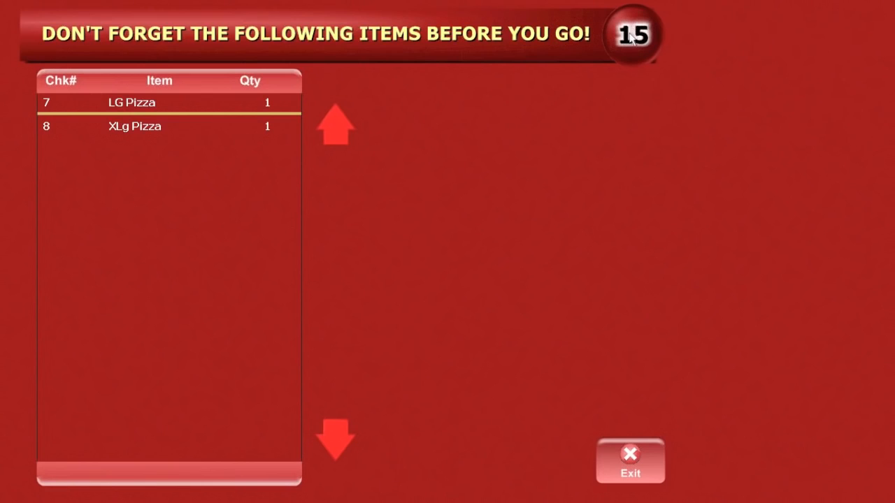
click(632, 40)
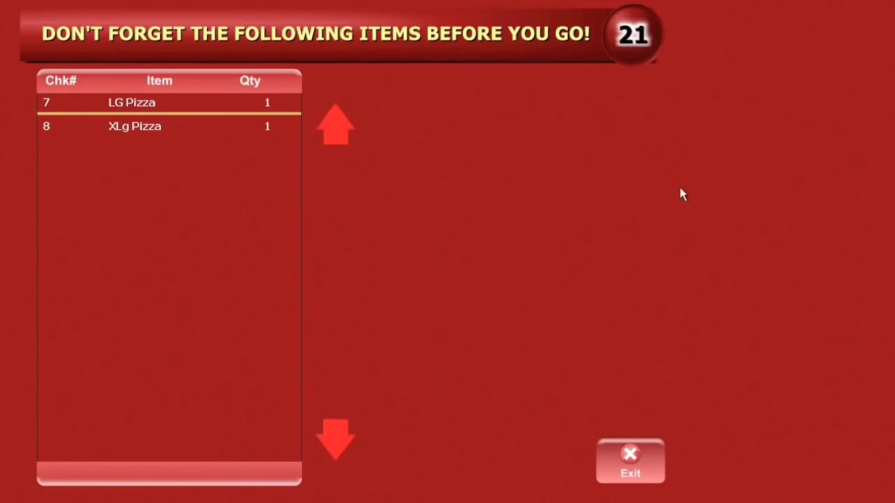
click(638, 468)
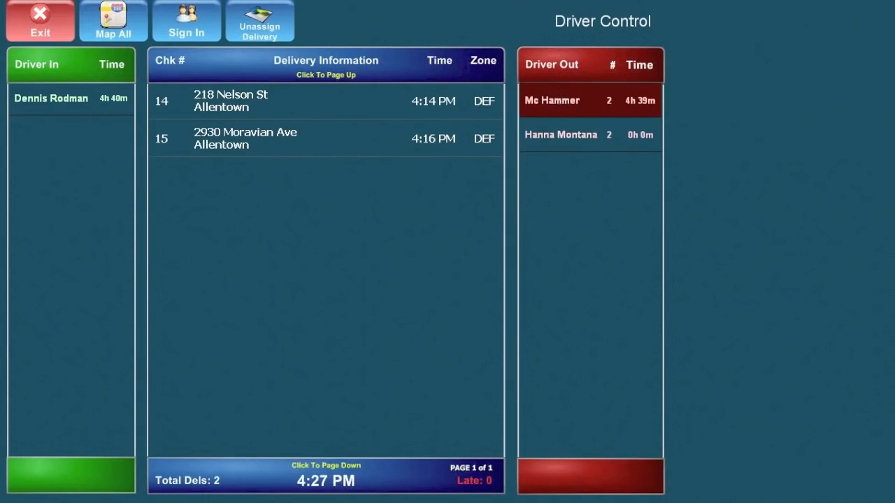
Map the out driver's route, try reordering stop 7 after stop 8, and view turn-by-turn directions.
click(552, 136)
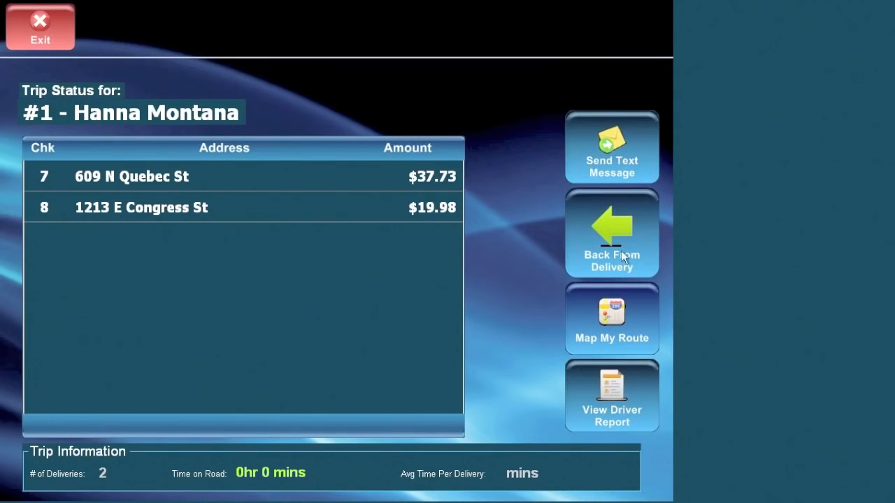
click(606, 336)
drag(216, 102, 244, 136)
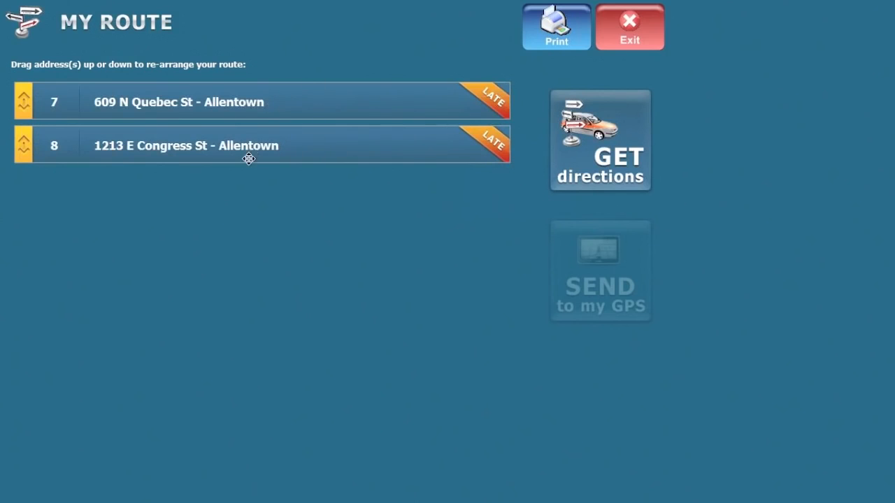
drag(260, 100, 277, 143)
drag(280, 101, 281, 146)
click(619, 128)
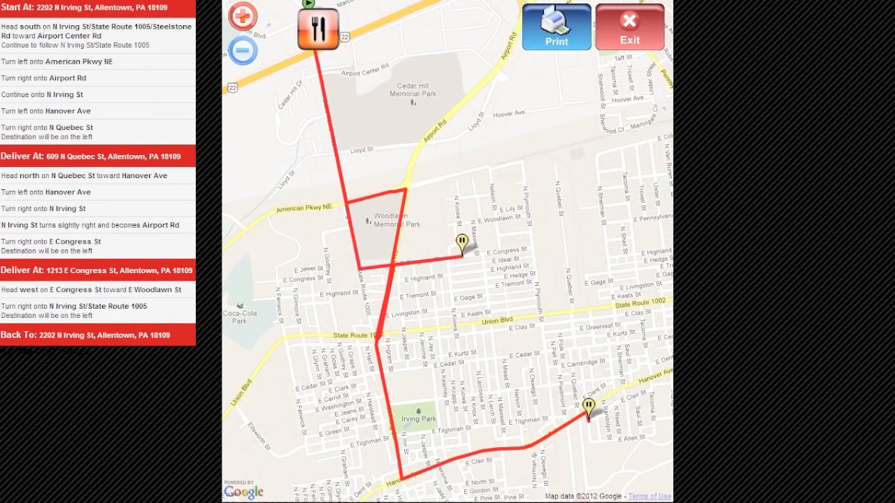
click(630, 35)
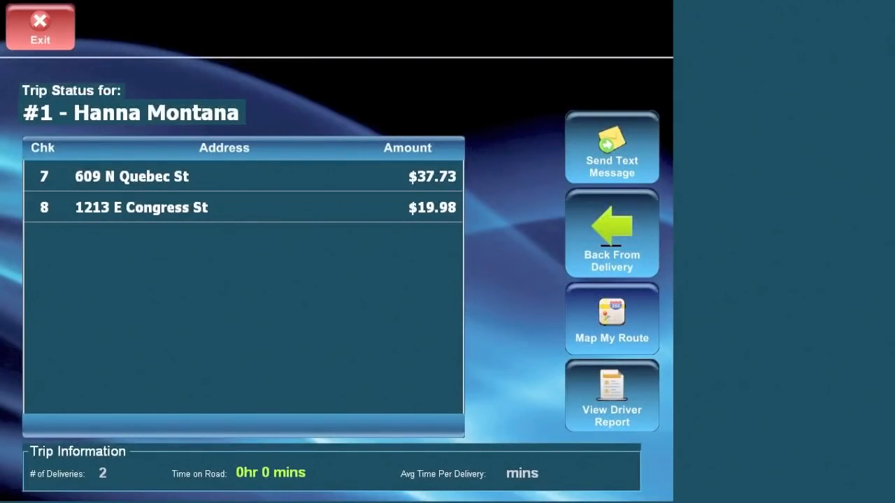
Review check 7's order details and mark the first driver back from delivery.
click(44, 181)
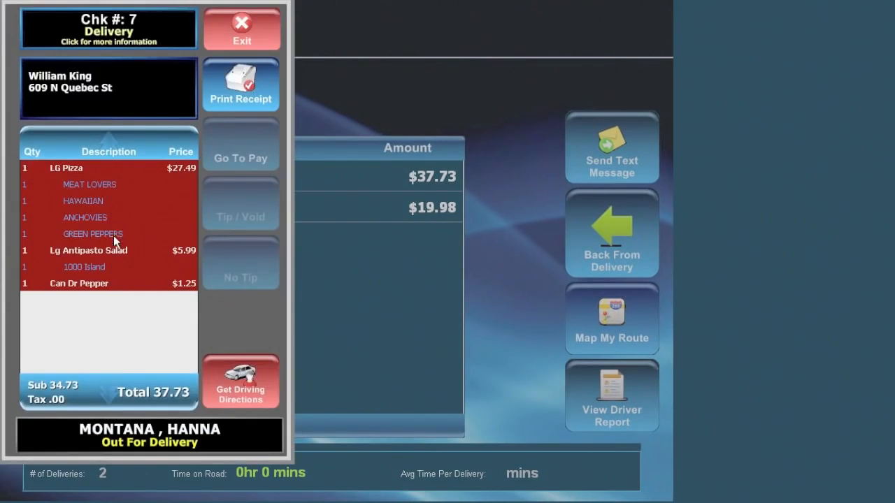
click(253, 30)
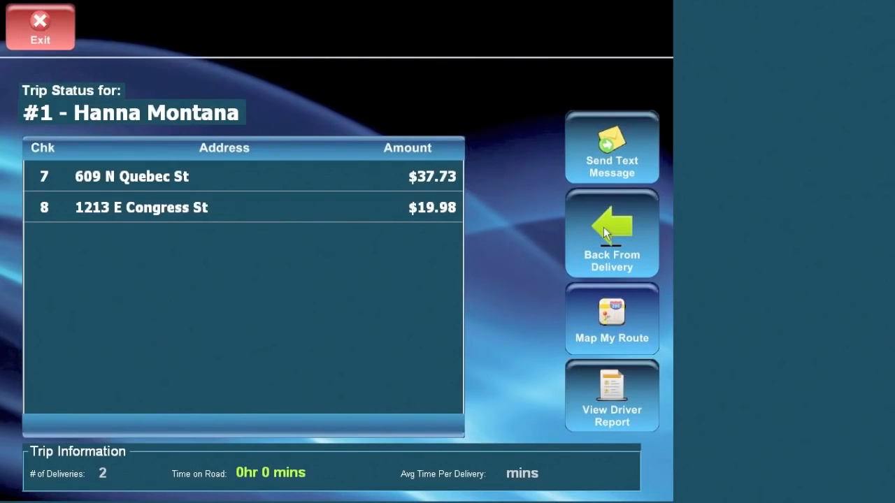
click(604, 227)
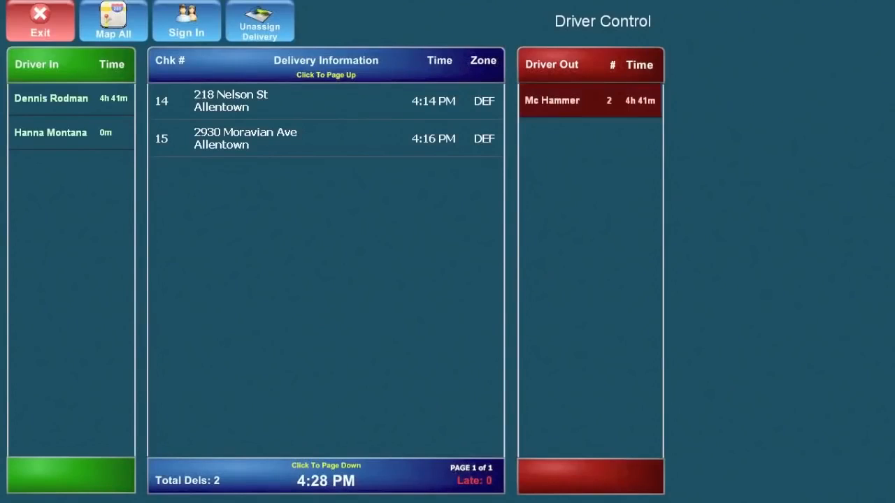
Dispatch checks 14 and 15 with the other driver and dismiss the forgotten-items reminder.
click(214, 105)
click(221, 143)
click(66, 102)
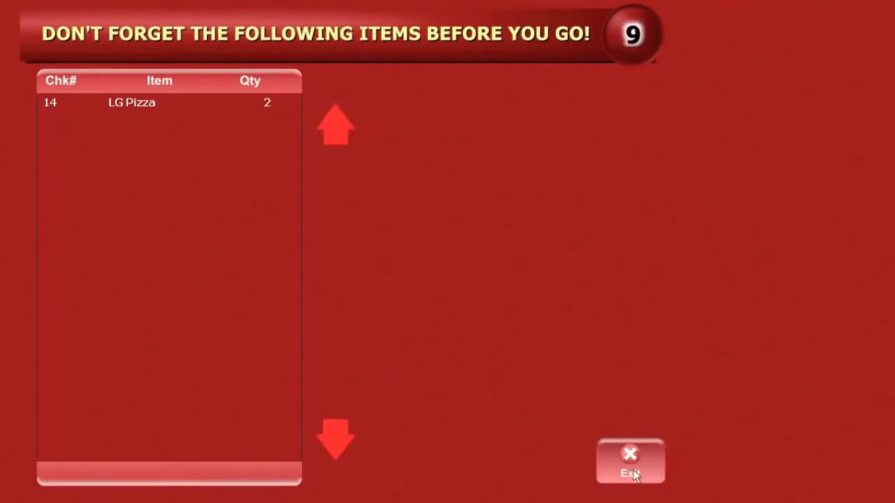
click(632, 474)
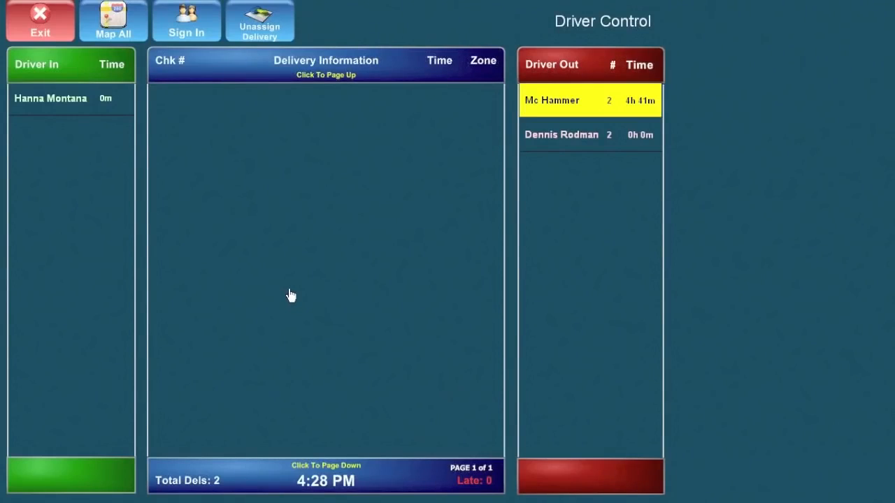
click(50, 104)
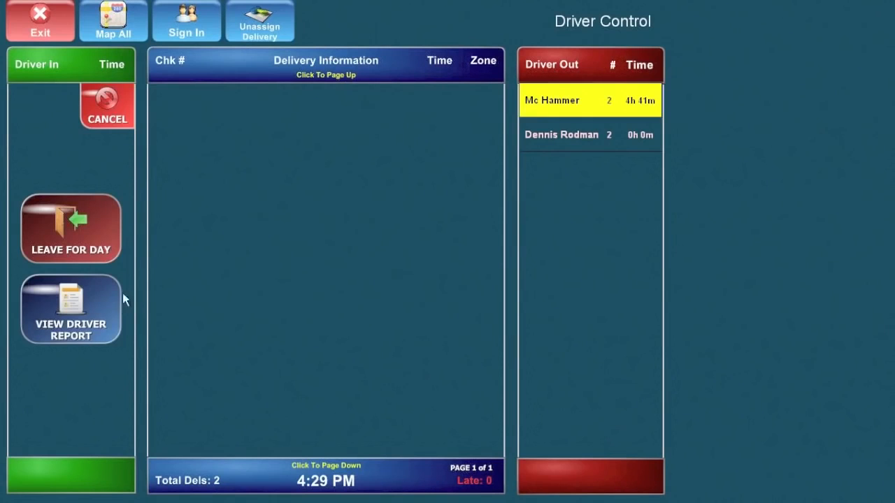
click(79, 313)
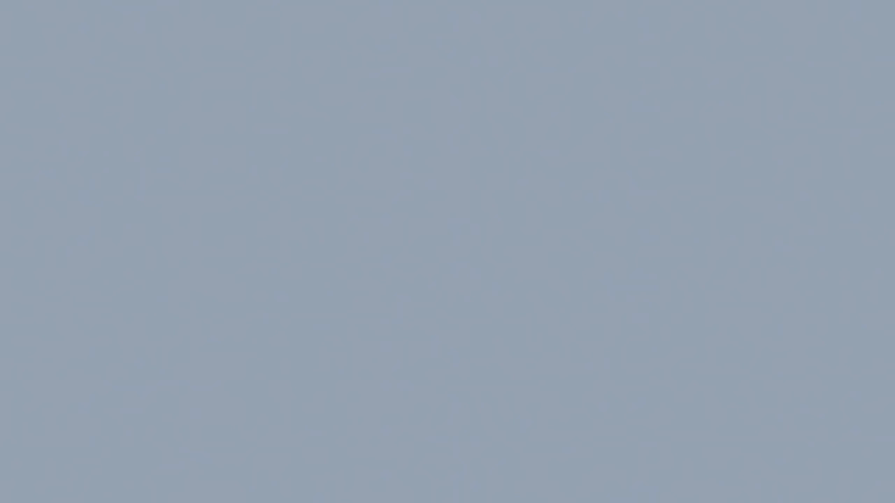
click(283, 341)
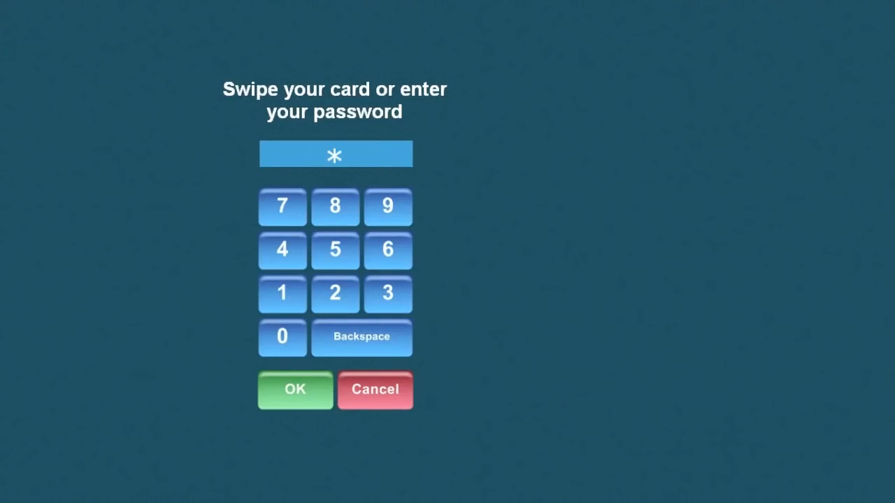
click(279, 387)
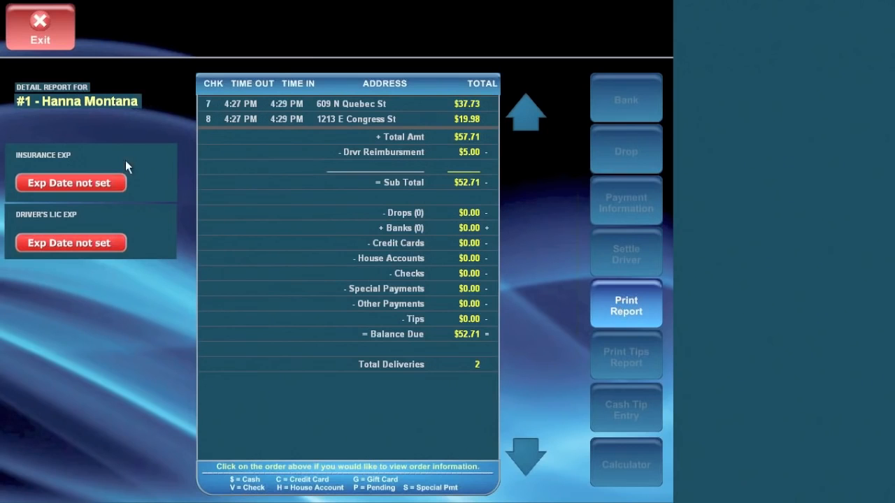
click(45, 26)
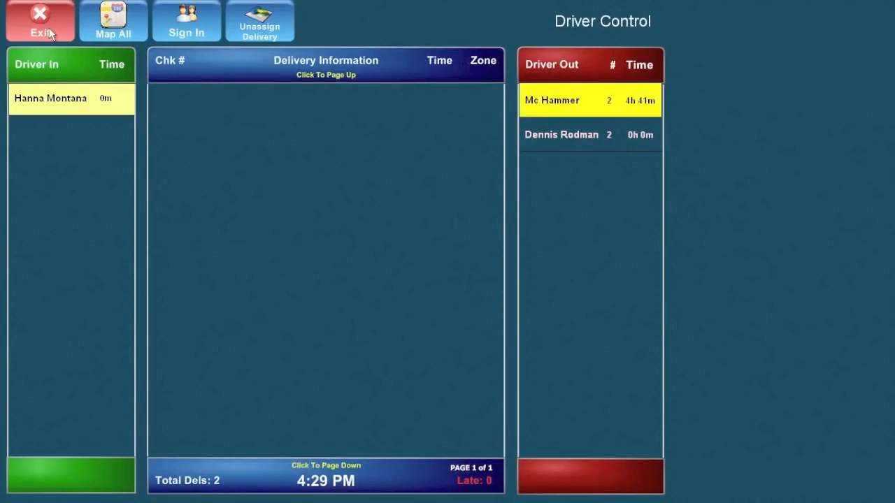
click(49, 31)
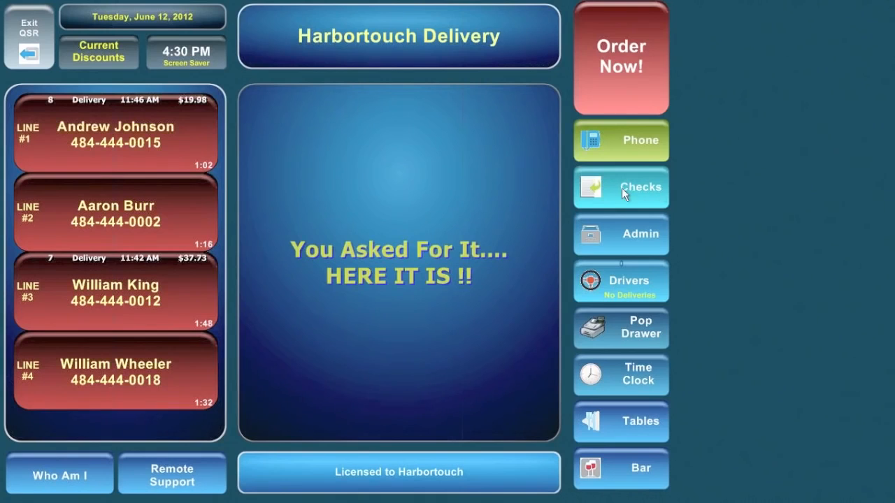
Filter the check list by Delivery, Pickup, Carryout, Drive Thru, Bar, Quick Table and Table Service.
click(631, 192)
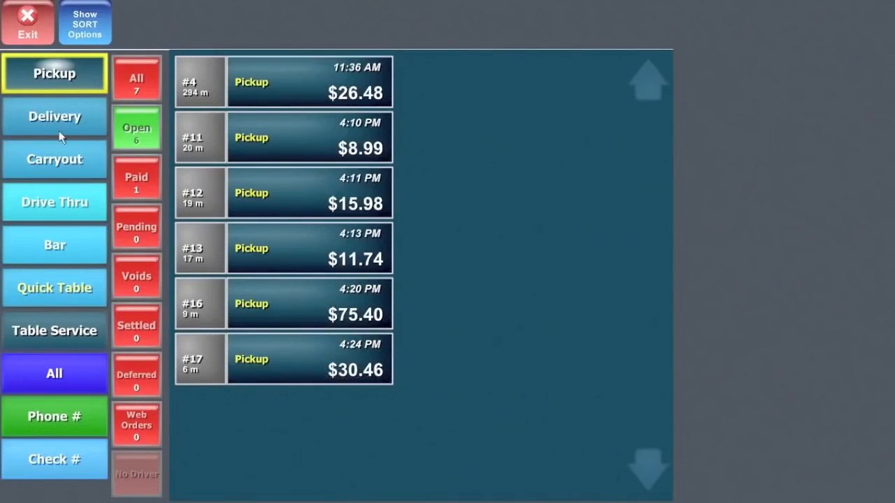
click(74, 121)
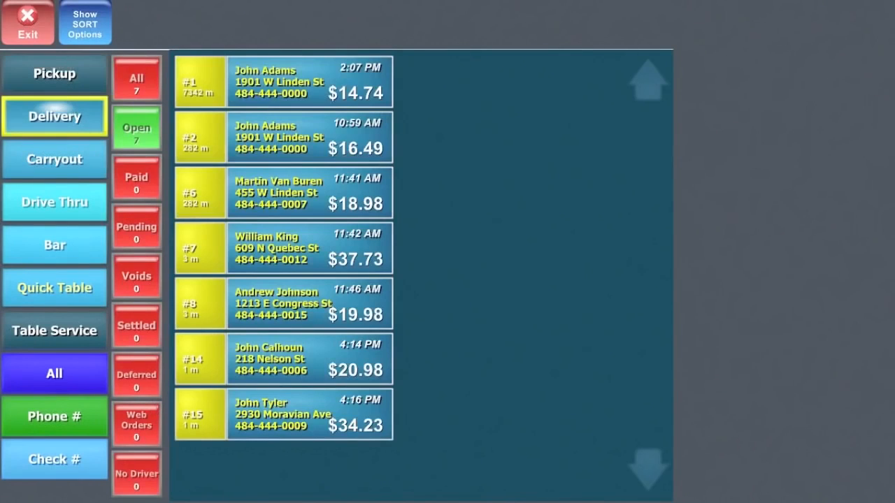
click(70, 81)
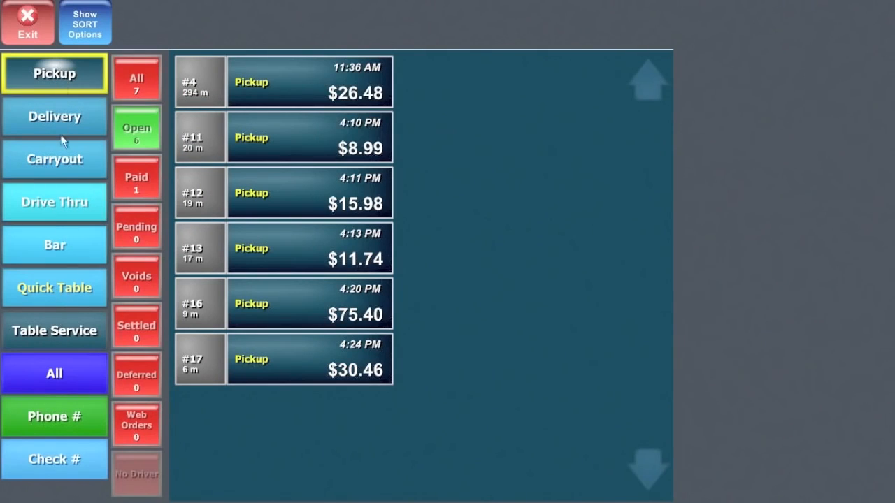
click(67, 114)
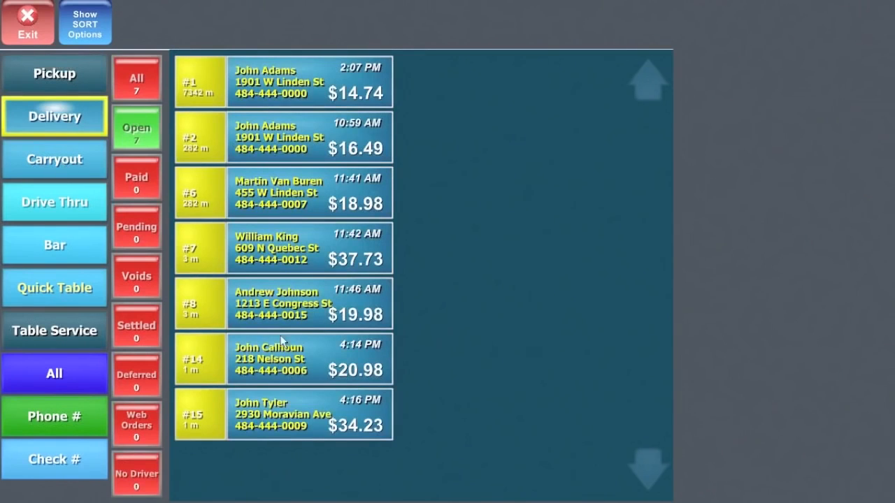
click(53, 153)
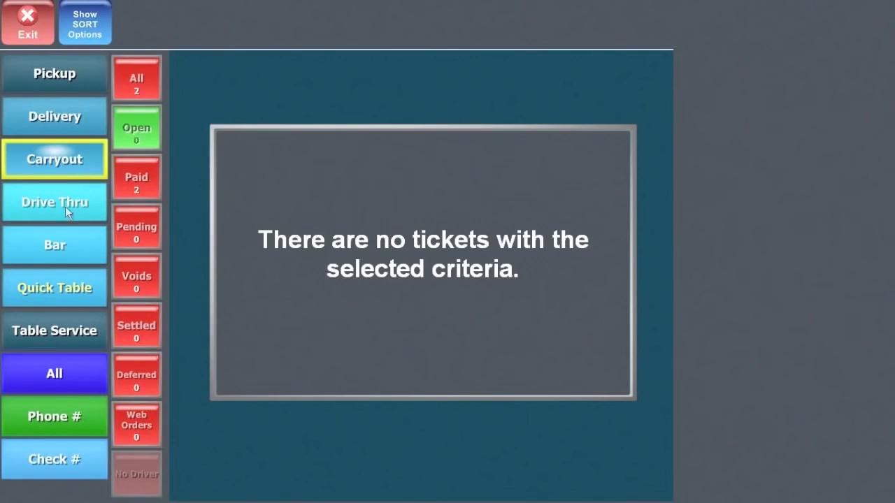
click(65, 206)
click(57, 244)
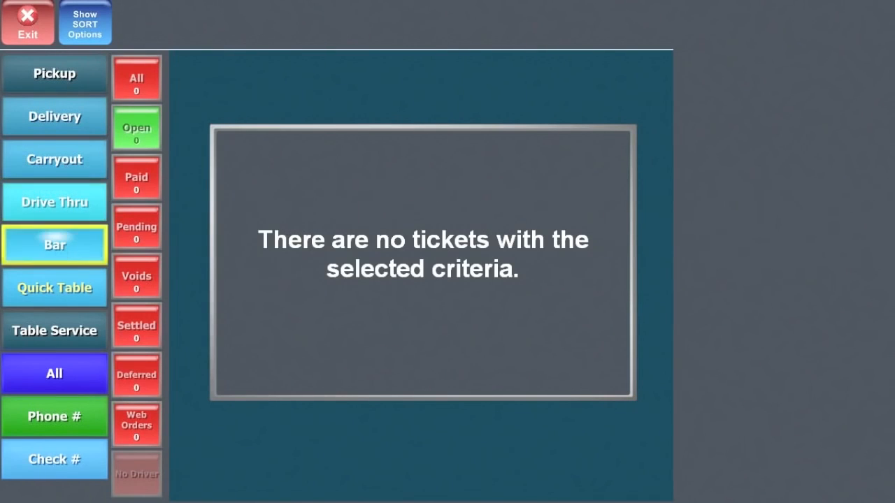
click(58, 287)
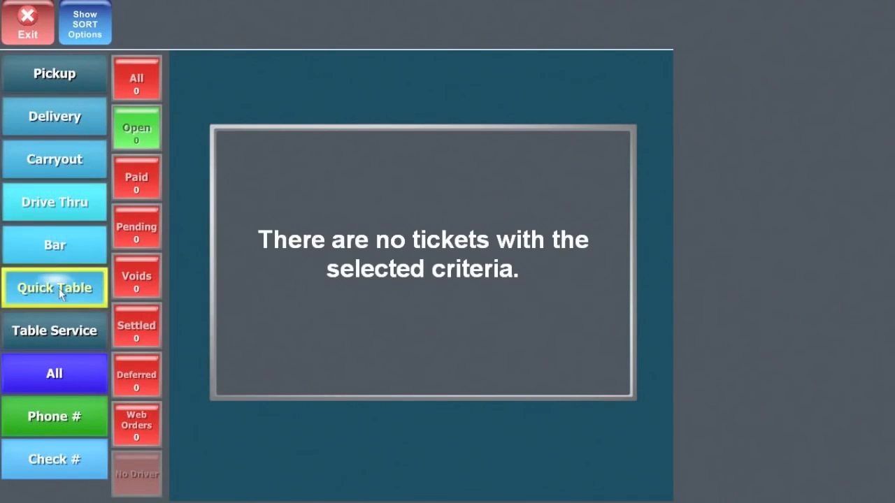
click(58, 333)
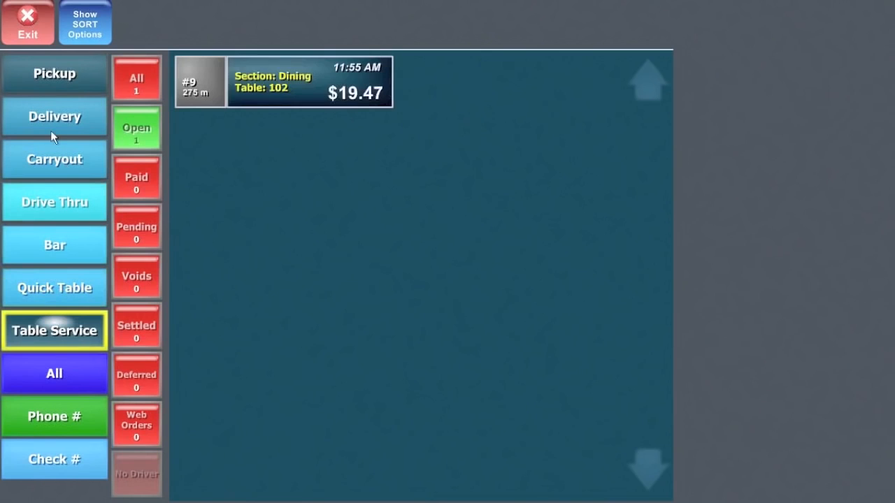
Cycle back through Pickup and Delivery, show All order types, then start a Phone # search.
click(49, 78)
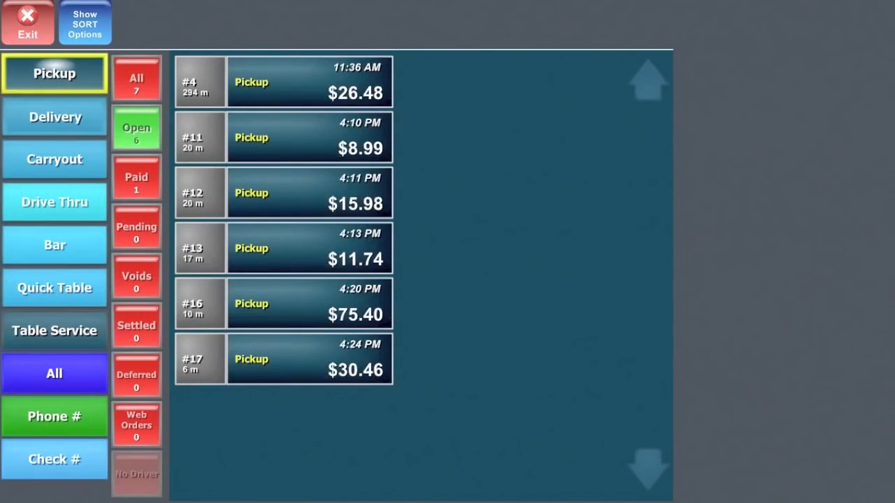
click(40, 113)
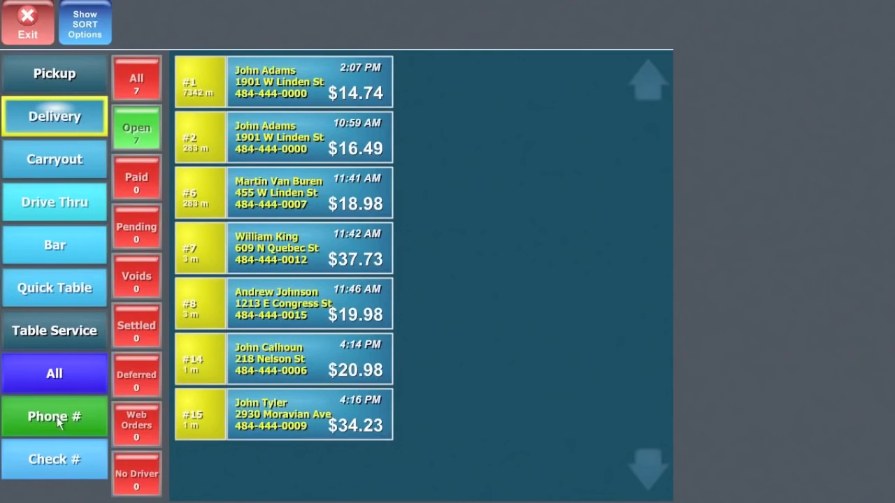
click(62, 374)
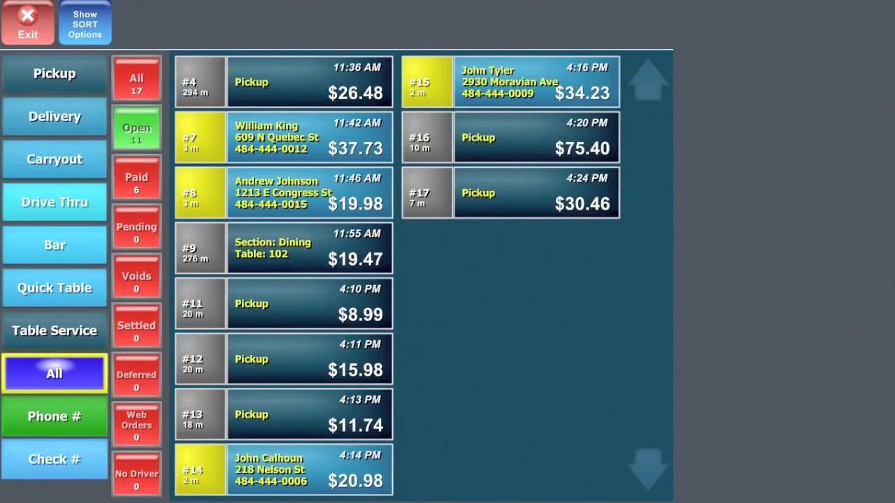
click(61, 417)
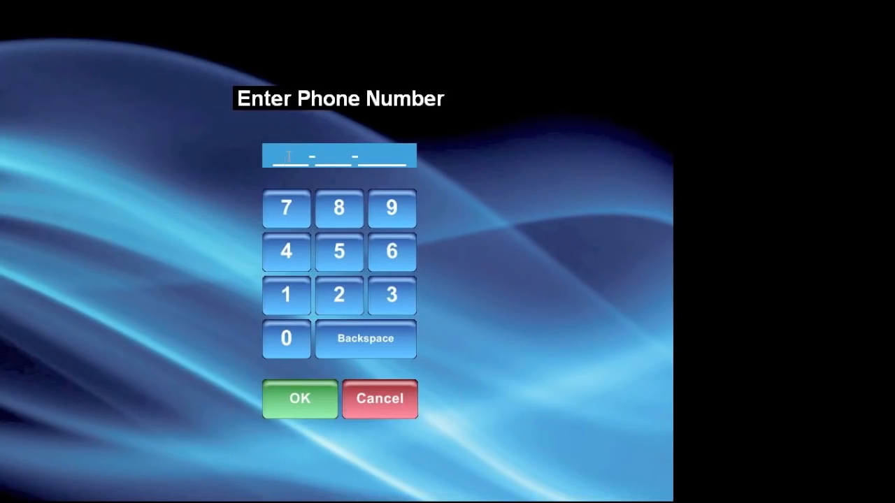
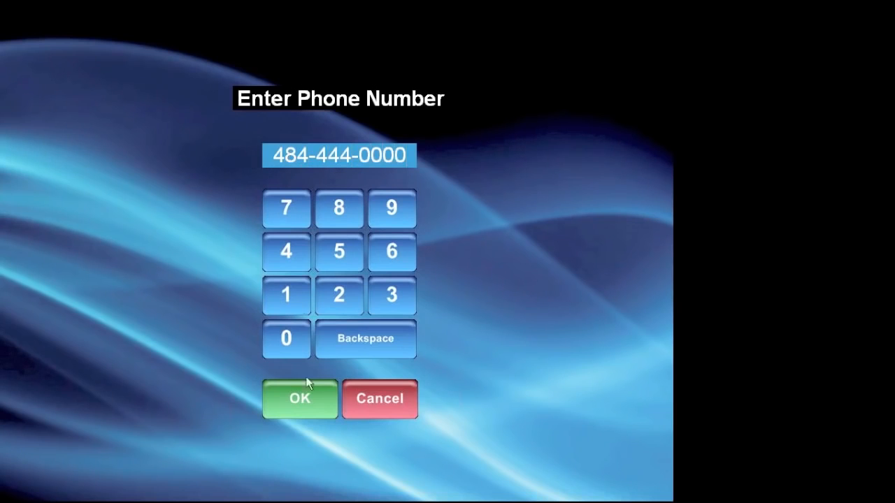
Search by the customer's phone number, then recall ticket 2, the $16.49 delivery, and close it.
click(306, 382)
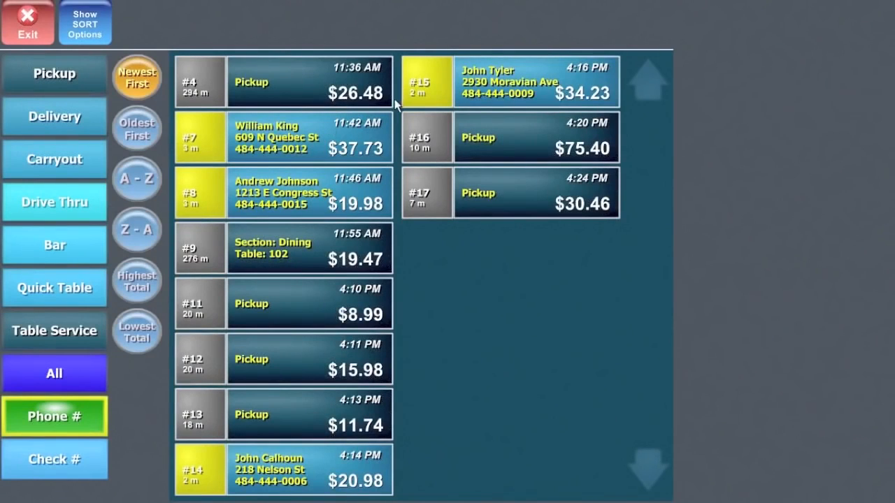
click(63, 457)
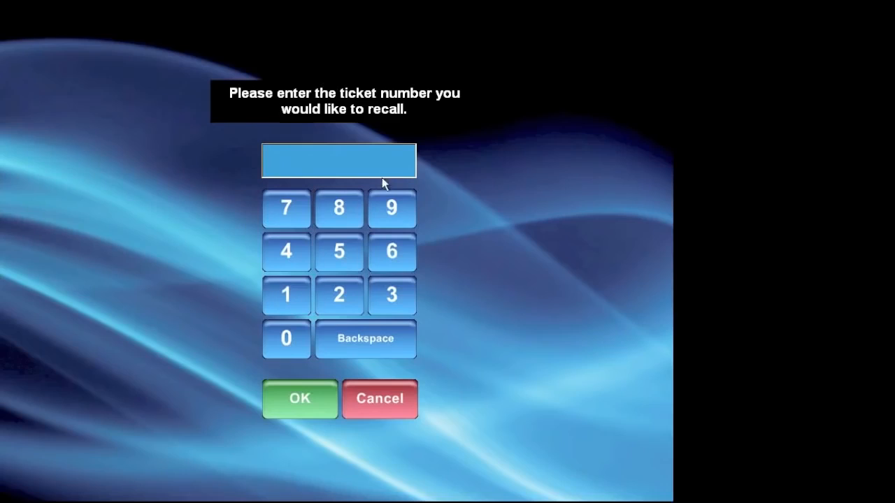
click(342, 296)
click(328, 401)
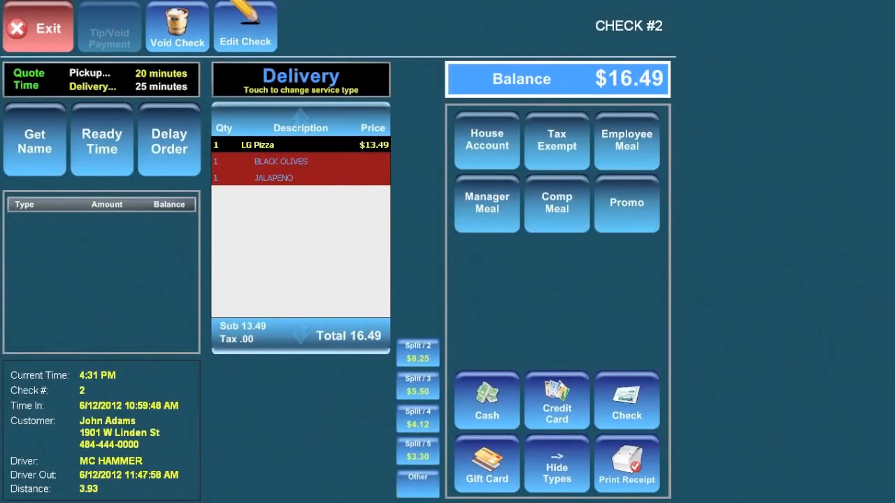
click(36, 27)
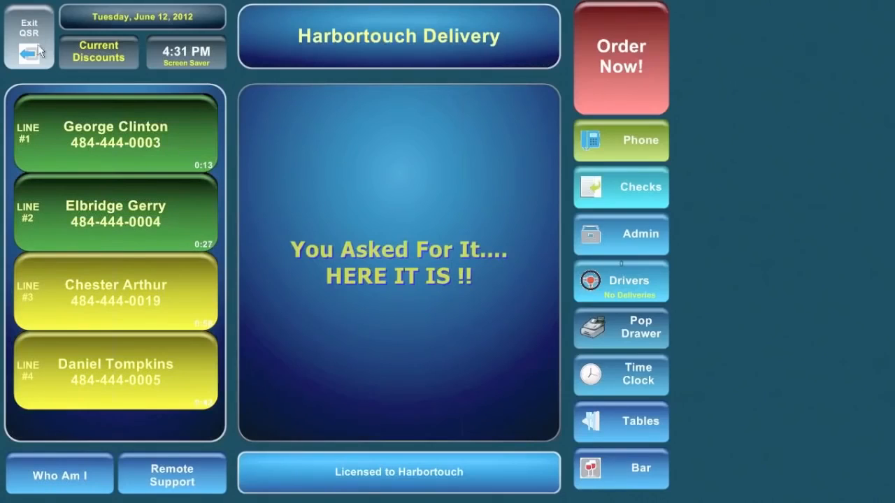
Settle the $26.48 pickup check 4 with exact cash and complete the order.
click(632, 189)
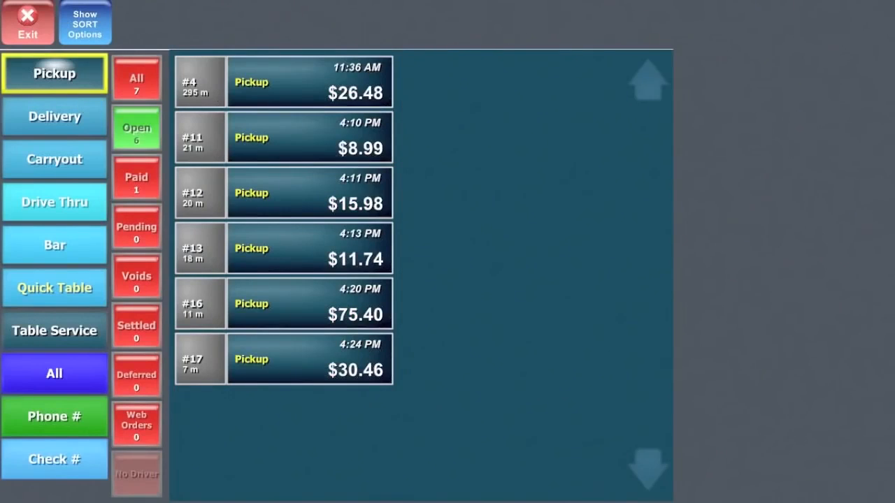
click(21, 29)
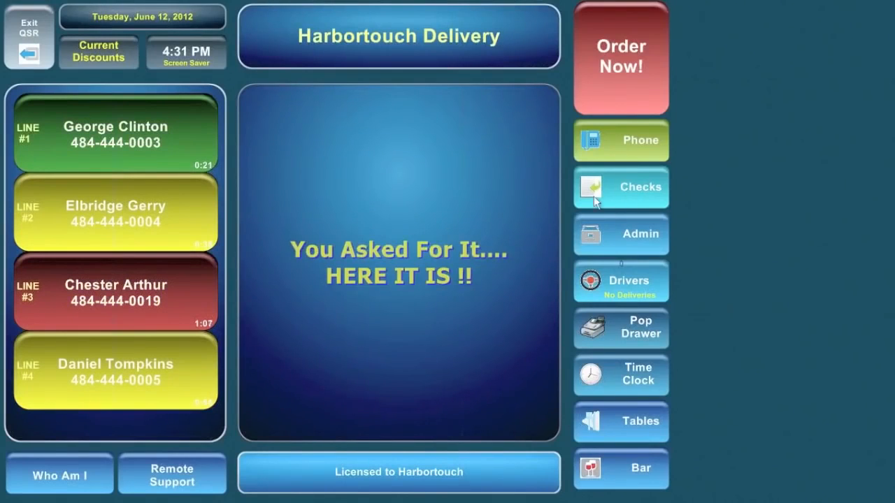
click(631, 191)
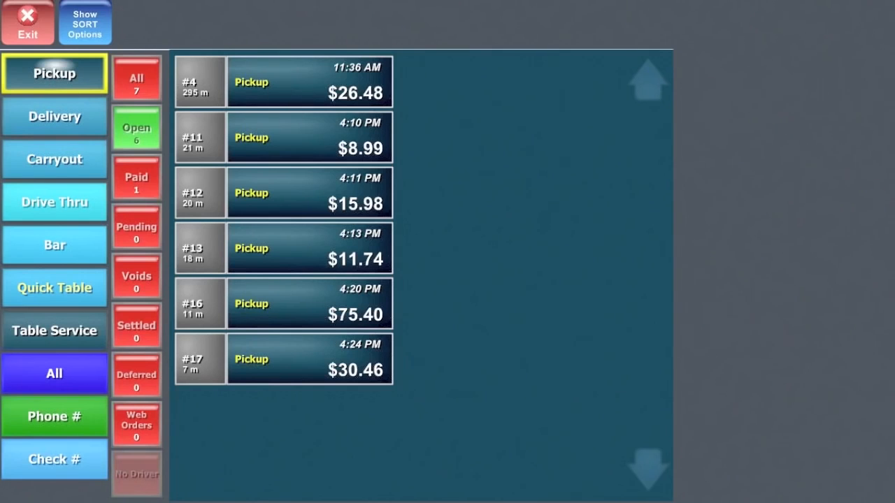
click(282, 75)
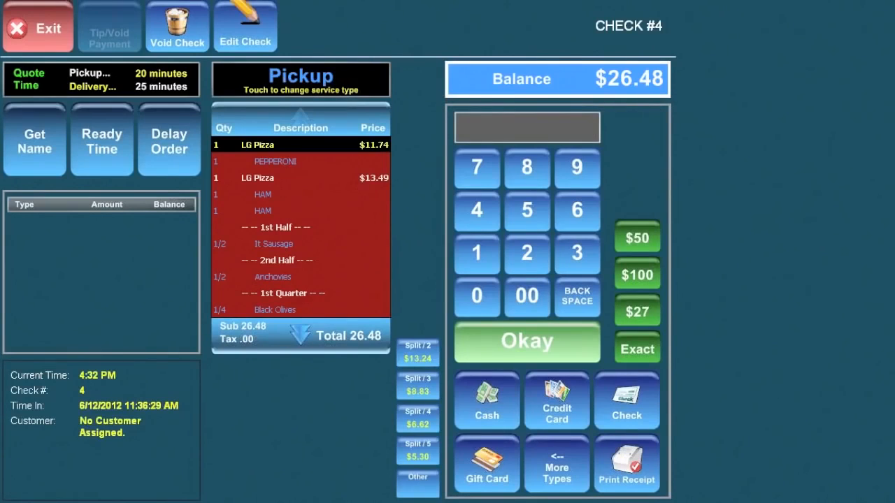
click(637, 351)
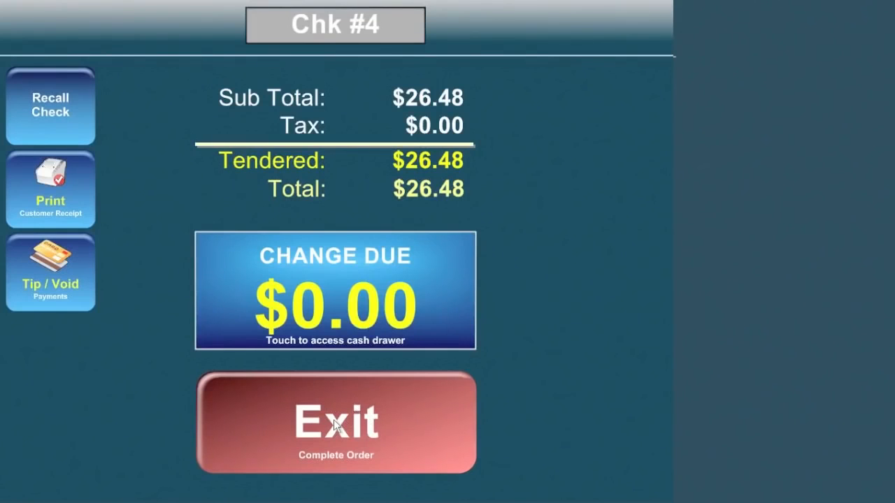
click(333, 420)
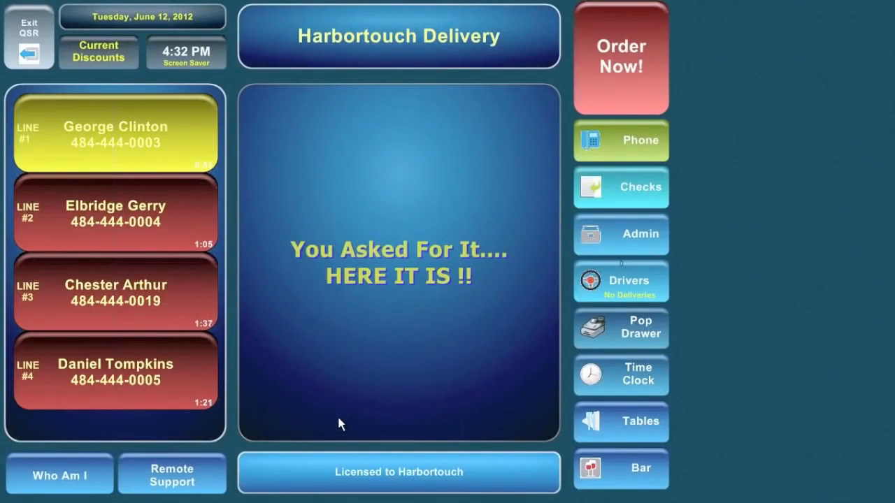
click(633, 428)
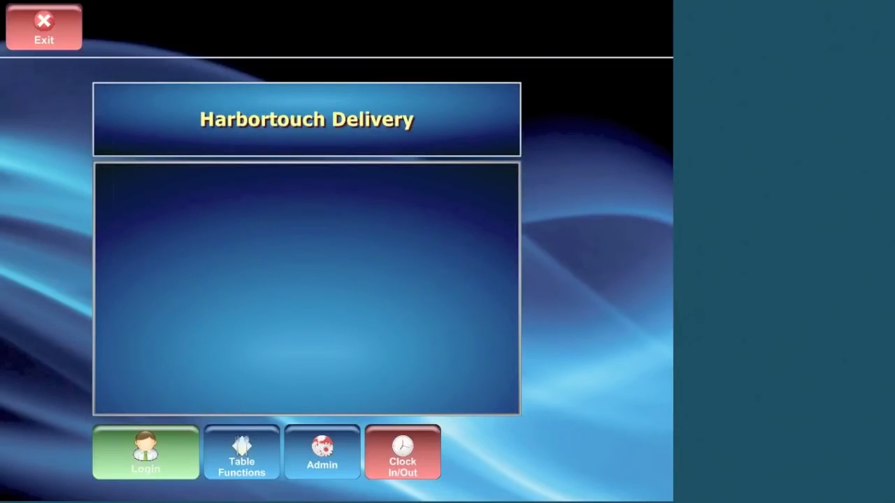
Log in to Table Service, switch the floor plan to Main Dining, and pick table 206.
click(138, 460)
click(278, 294)
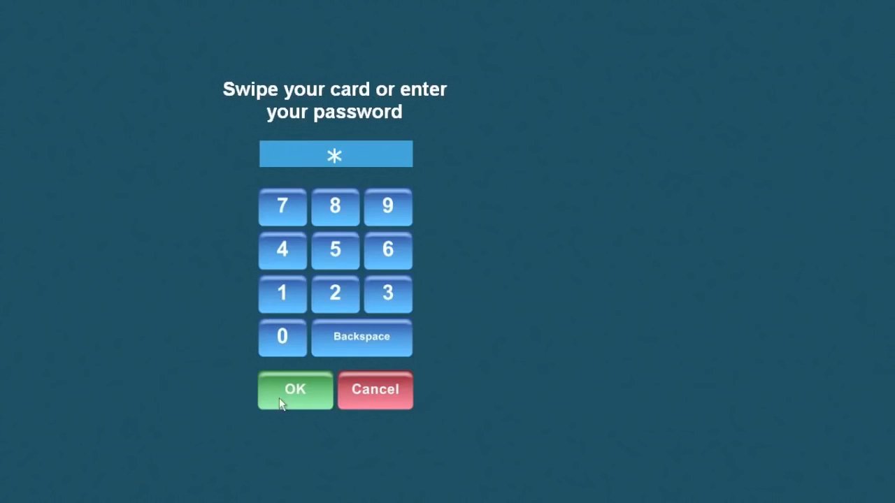
click(280, 399)
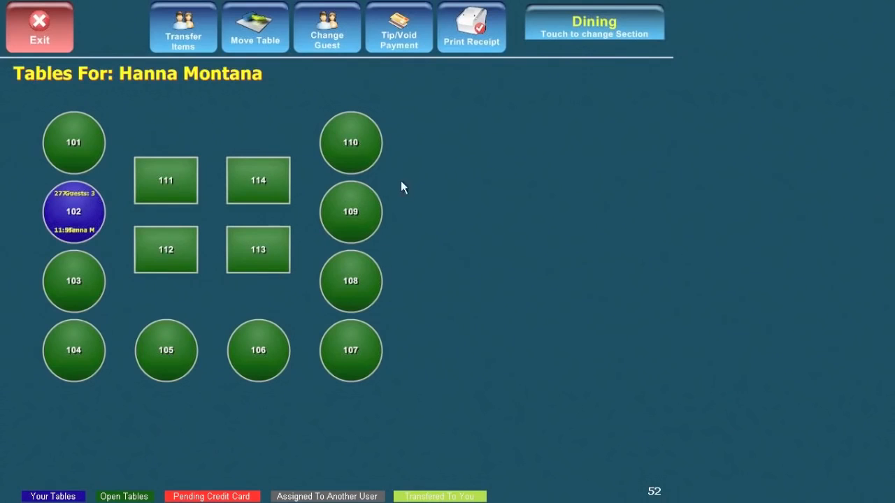
click(598, 24)
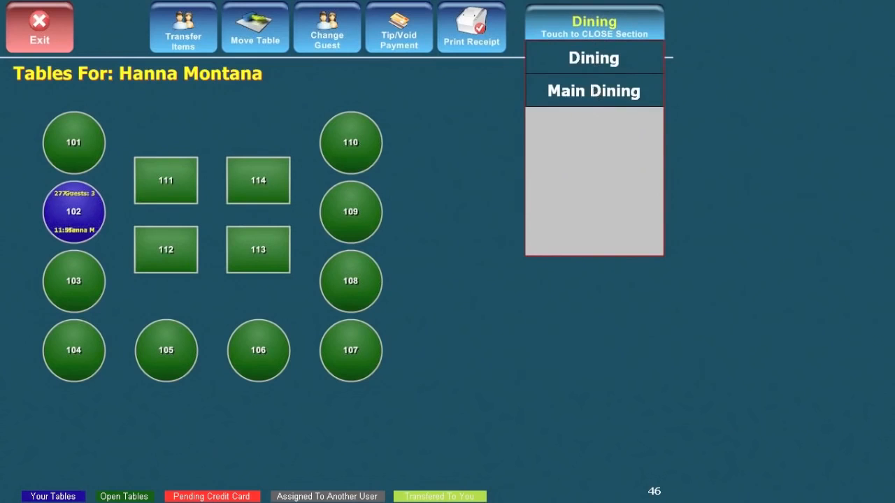
click(590, 91)
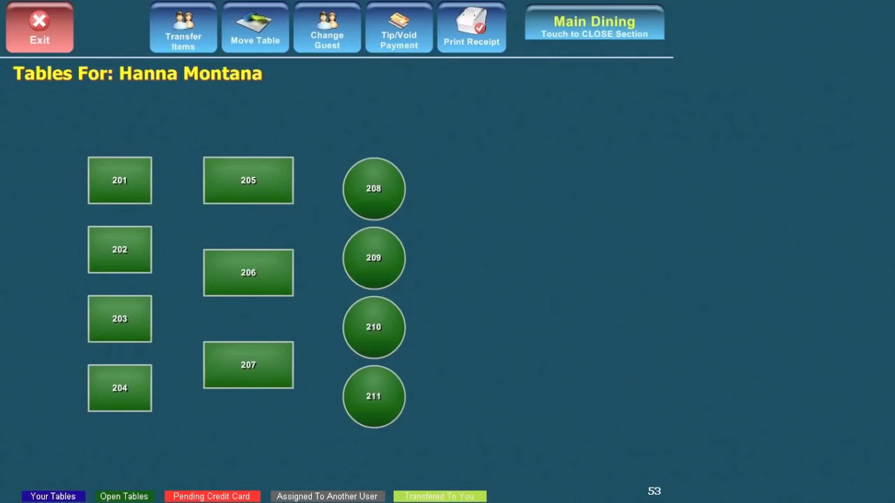
click(615, 23)
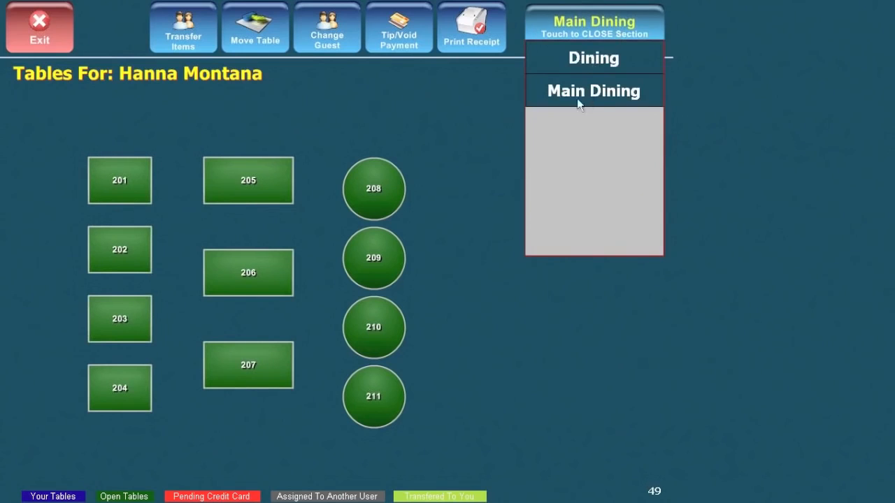
click(255, 274)
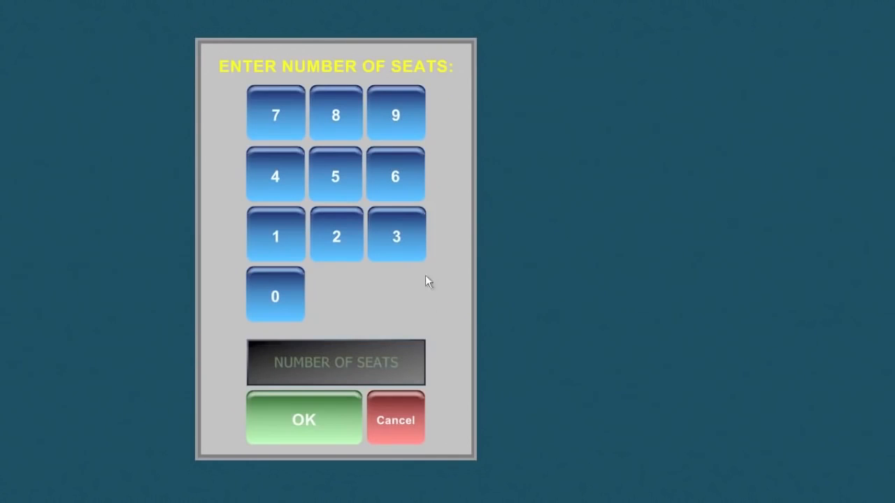
Seat 3 guests at table 206 and add a Sm Garden Salad with Blue Cheese dressing.
click(400, 241)
click(299, 418)
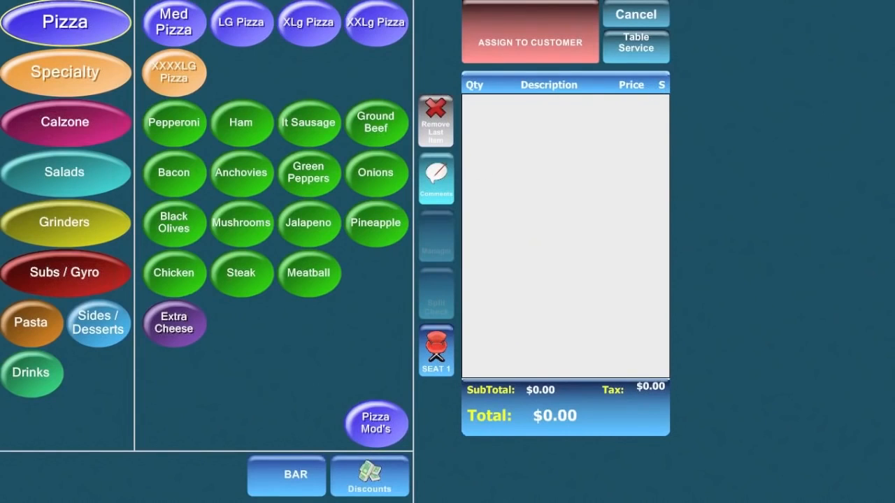
click(69, 176)
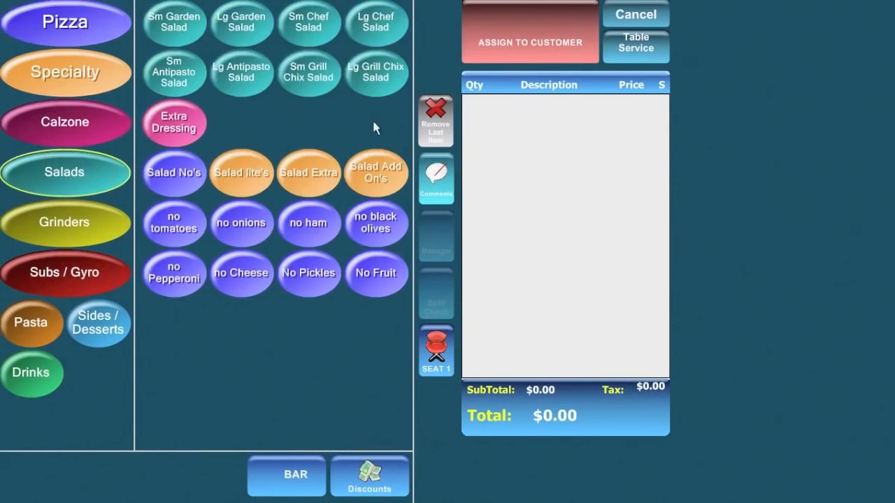
click(182, 29)
click(235, 29)
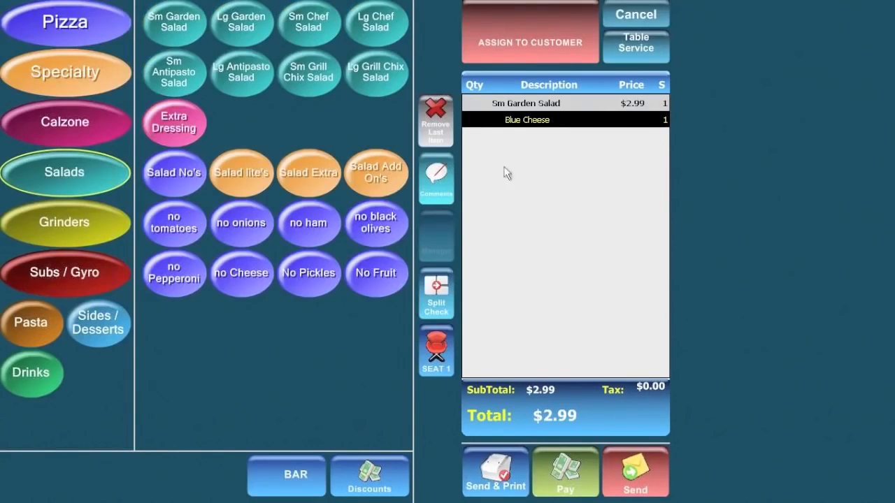
Add a Meatball Sub for seat 2 and Chx Alf Penne for seat 3, then open payment.
click(65, 273)
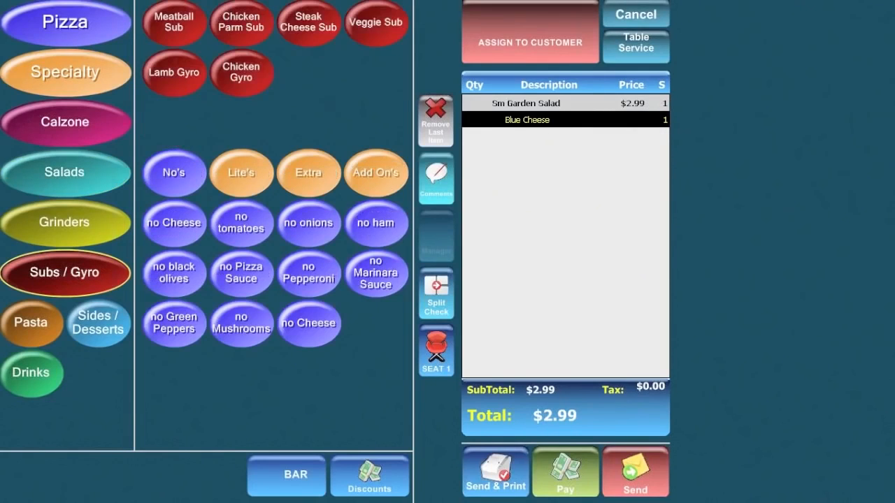
click(436, 347)
click(507, 394)
click(180, 28)
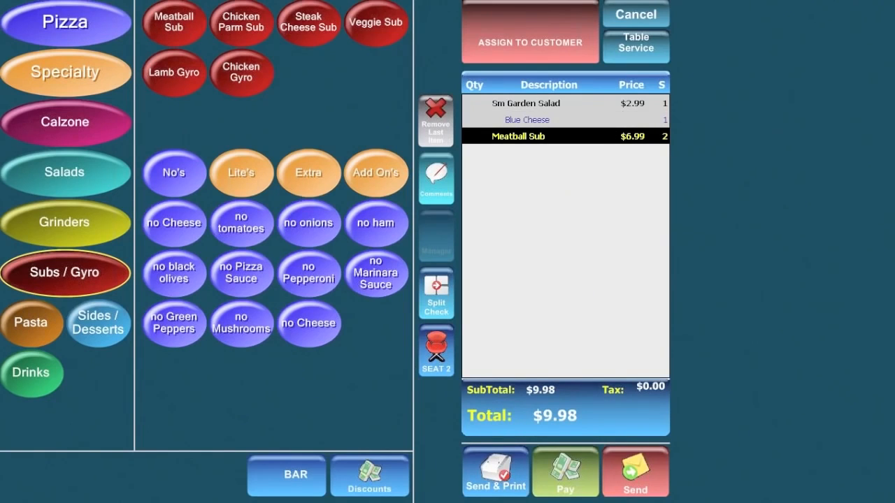
click(436, 349)
click(549, 397)
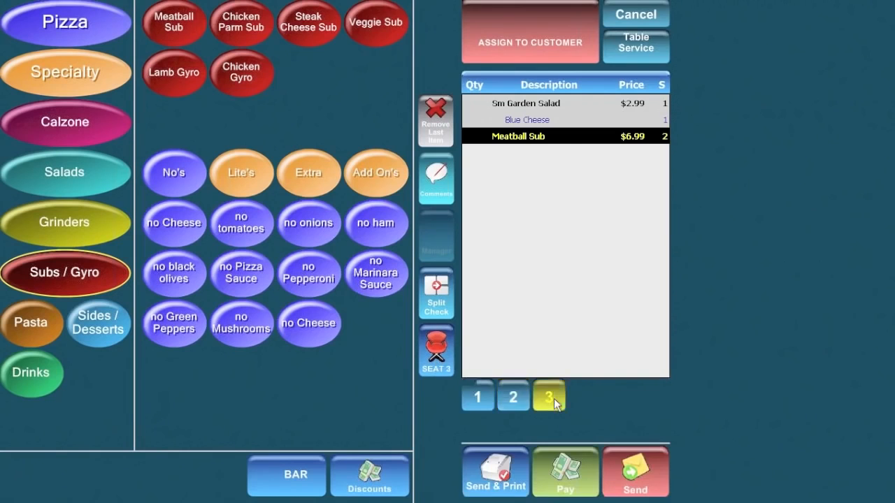
click(39, 323)
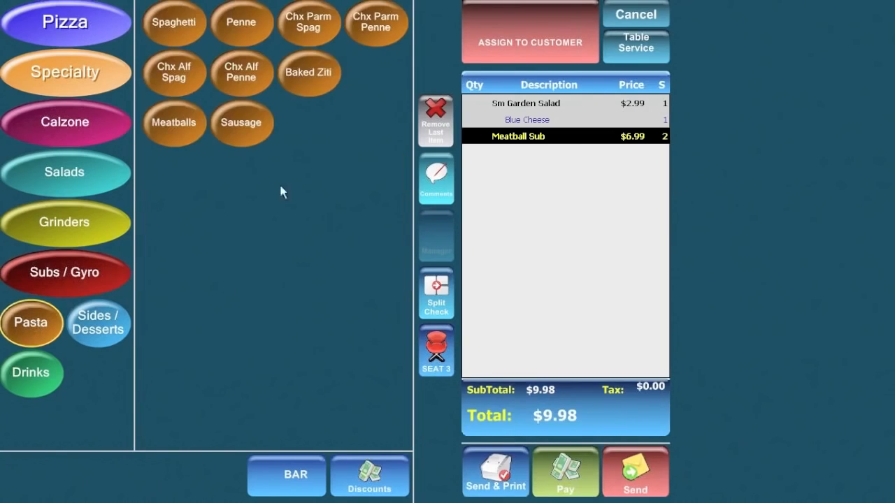
click(238, 77)
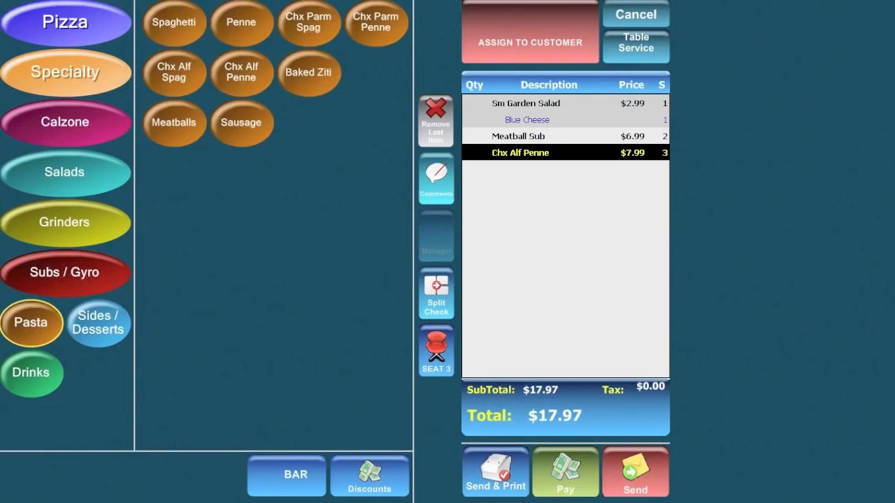
click(569, 480)
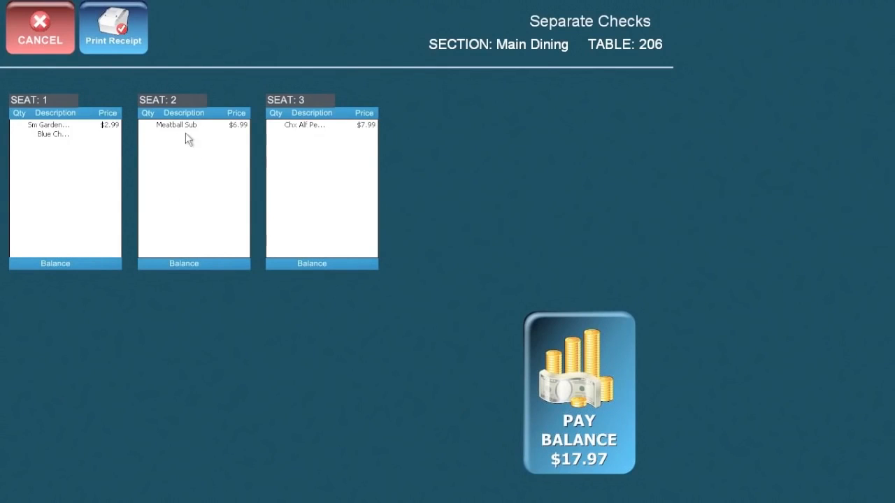
Pay seat 2's $6.99 check with exact cash and exit Separate Checks, leaving $10.98 due.
click(194, 188)
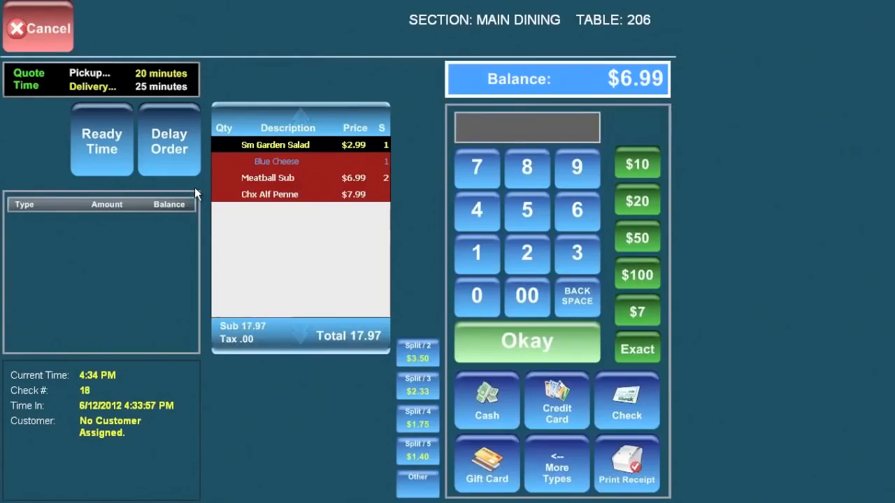
click(641, 351)
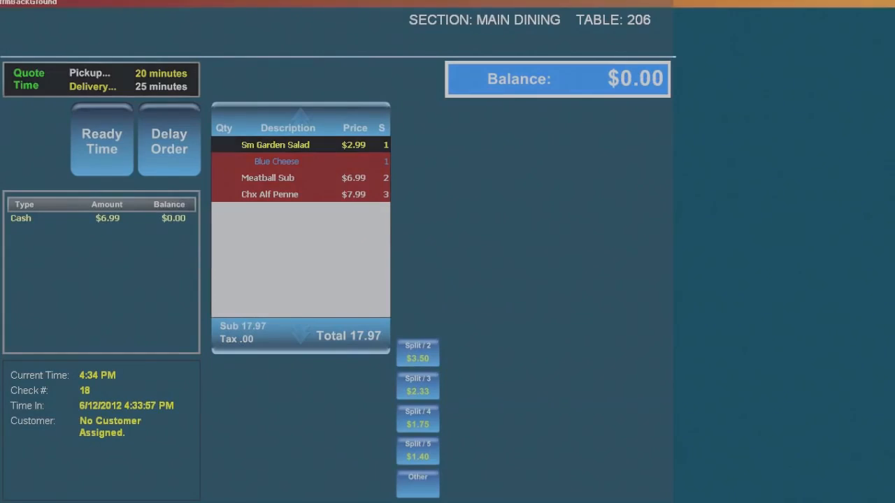
click(338, 439)
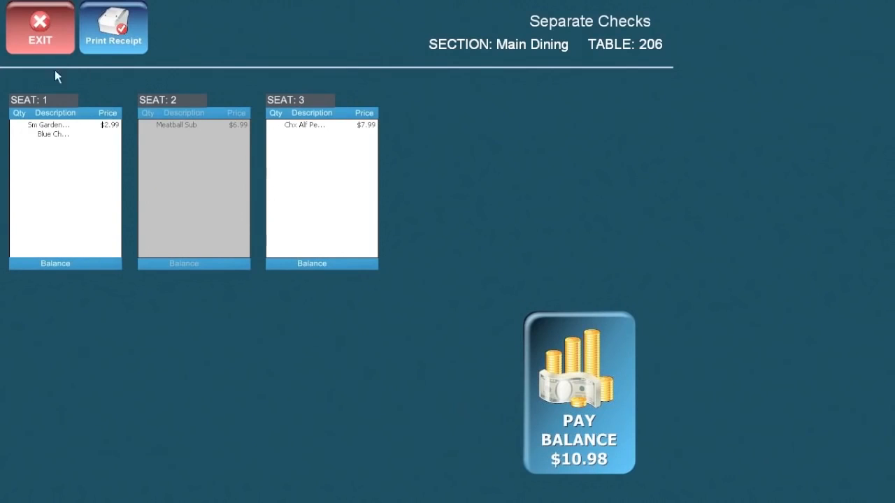
click(42, 36)
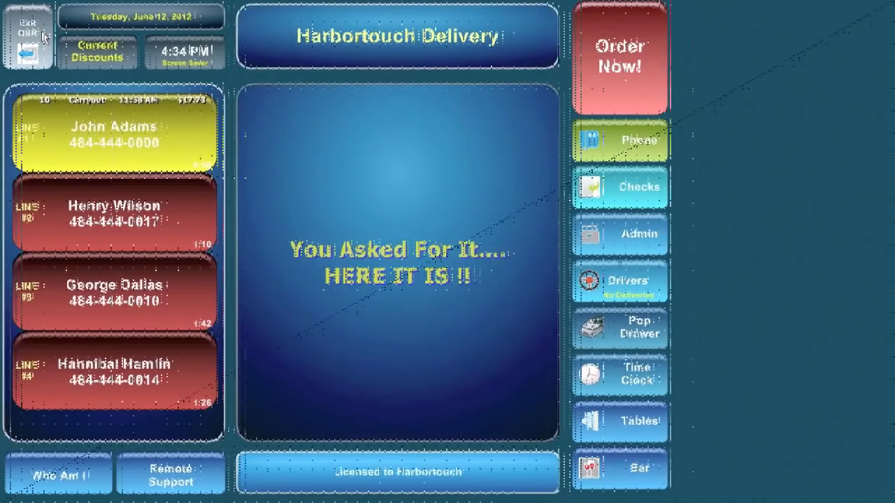
Sign in to table service with the employee password.
click(637, 425)
click(162, 446)
click(274, 300)
click(279, 389)
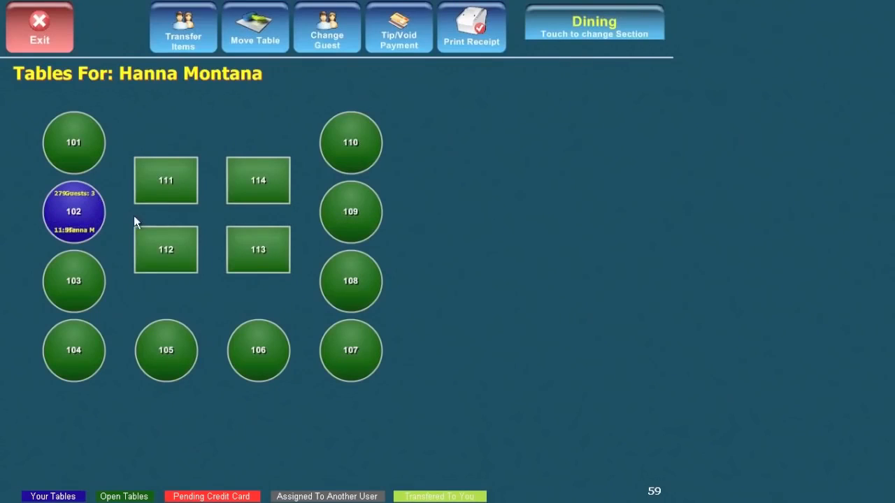
Switch to the Main Dining section and reopen table 206's order.
click(596, 26)
click(589, 97)
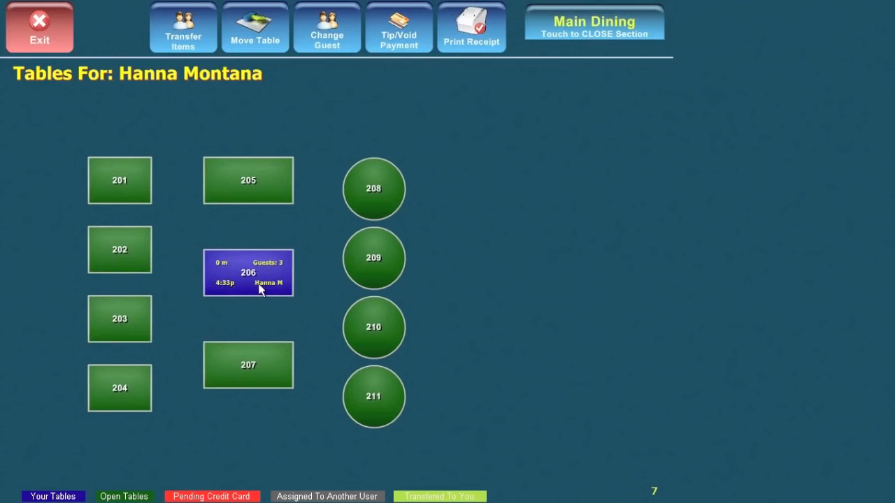
click(256, 270)
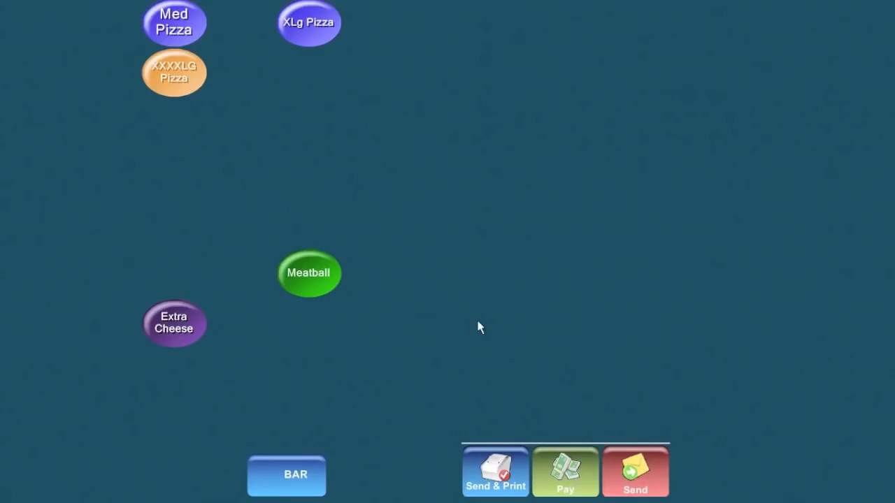
Pay table 206's remaining $10.98 balance with exact cash and complete the order.
click(553, 478)
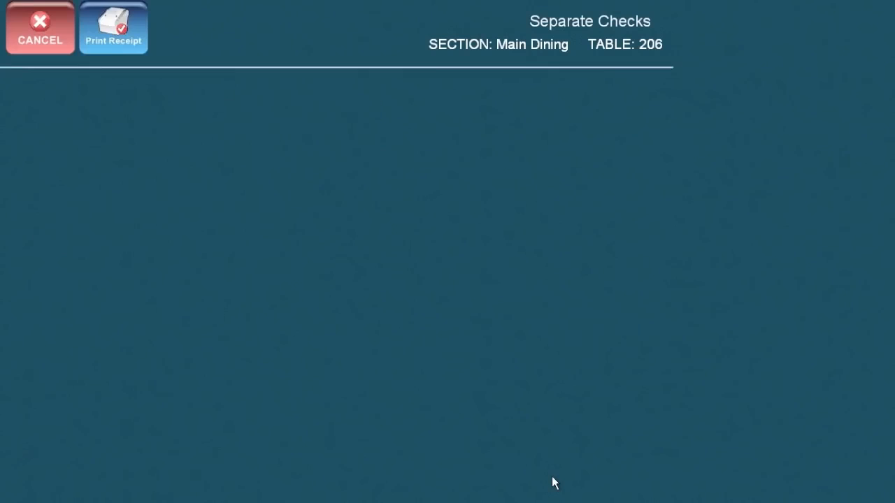
click(574, 404)
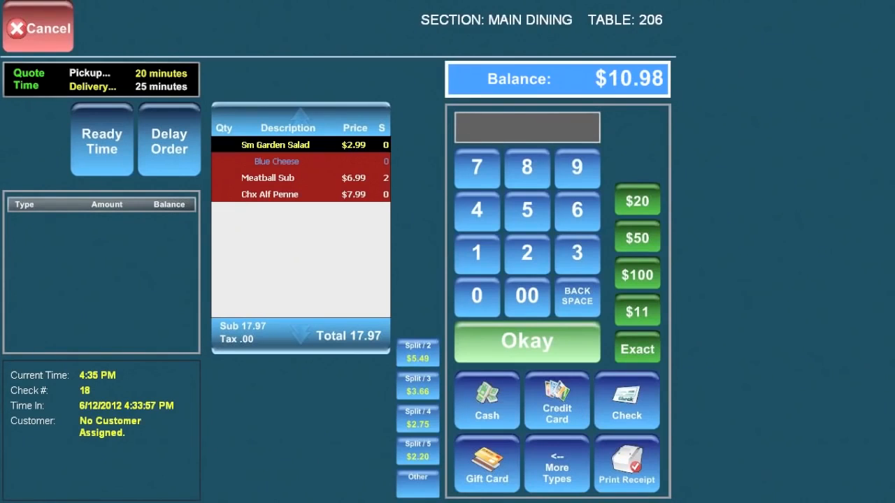
click(644, 353)
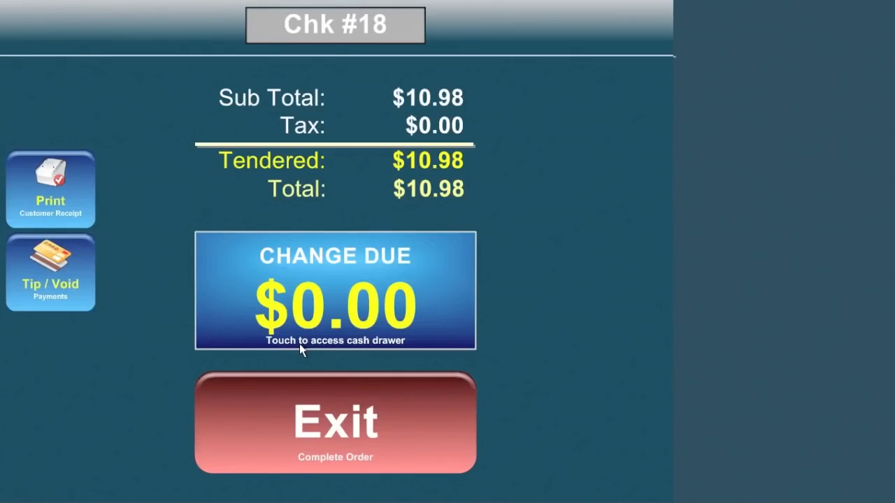
click(337, 432)
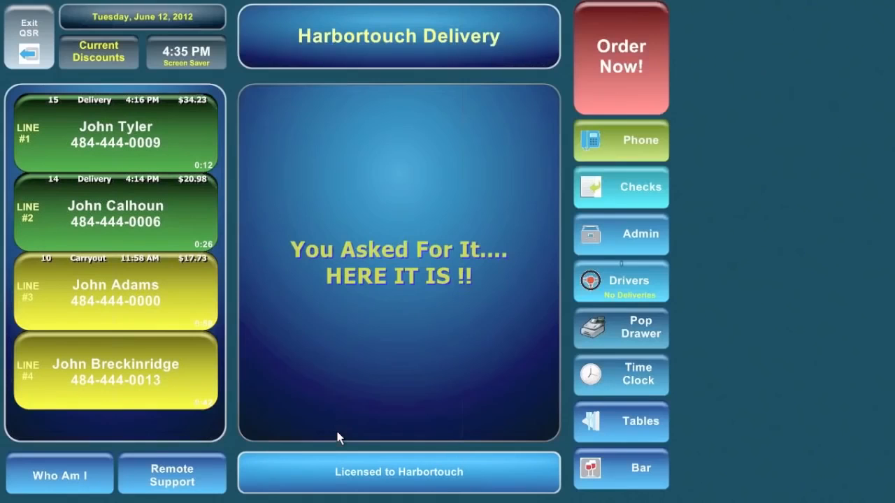
Sign in to table service again with the employee password.
click(633, 421)
click(146, 447)
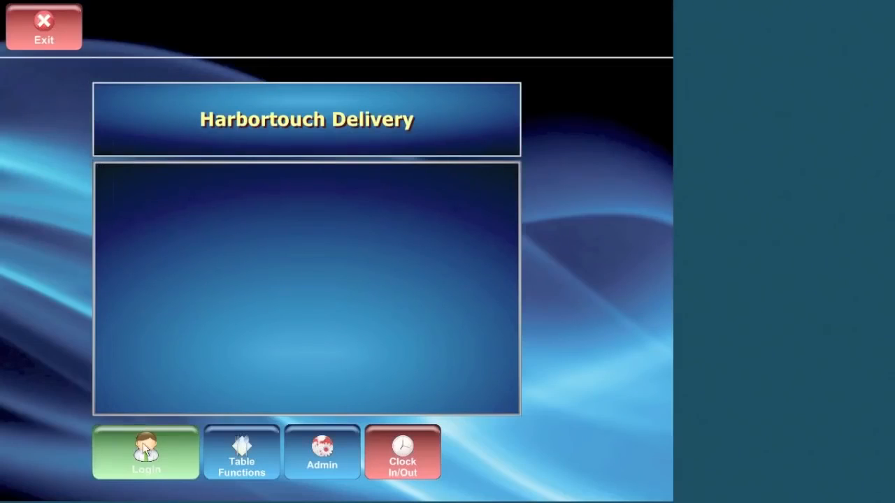
click(278, 337)
click(283, 383)
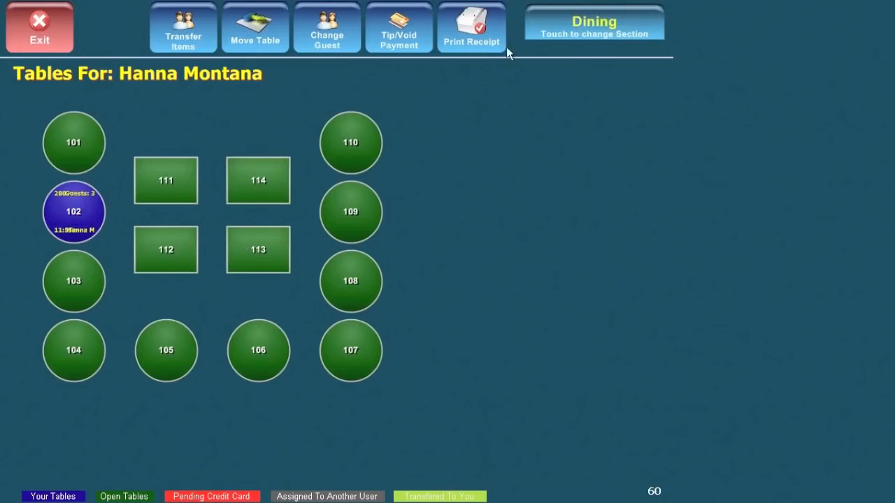
View the Main Dining floor plan to confirm table 206 is open, then exit.
click(594, 25)
click(593, 90)
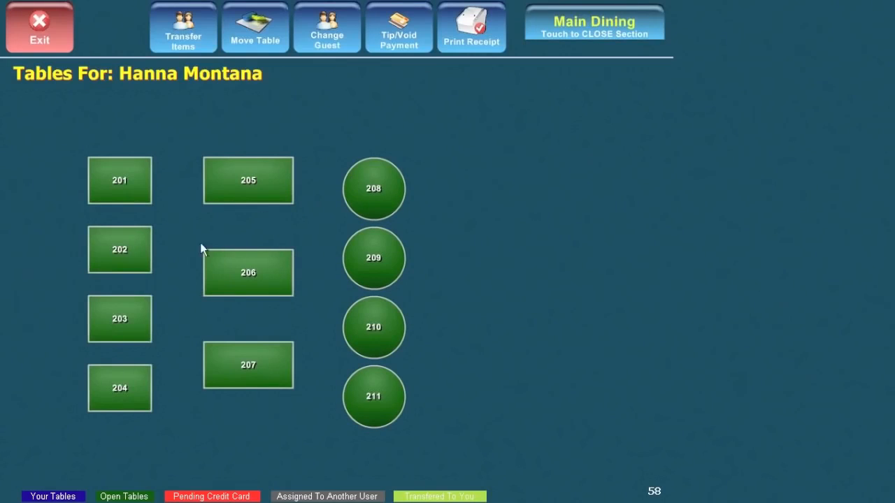
click(40, 39)
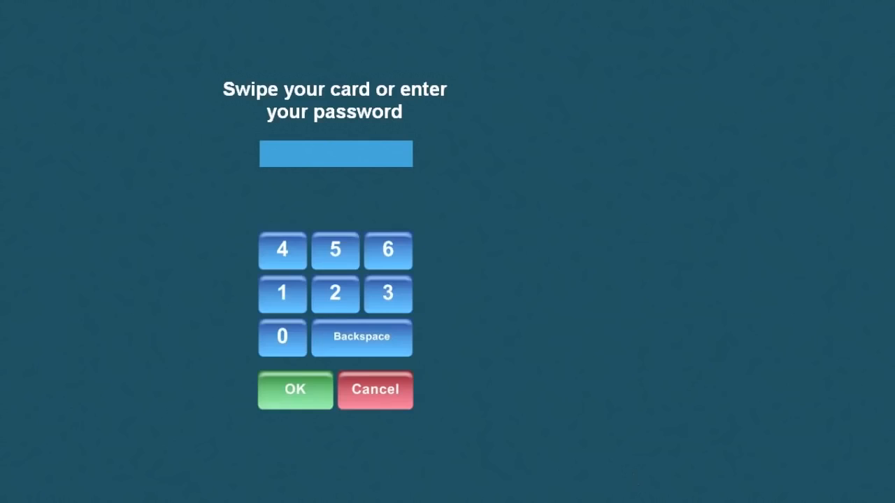
Sign in at the bar and send a new $9.99 LG Pizza order.
click(280, 300)
click(293, 390)
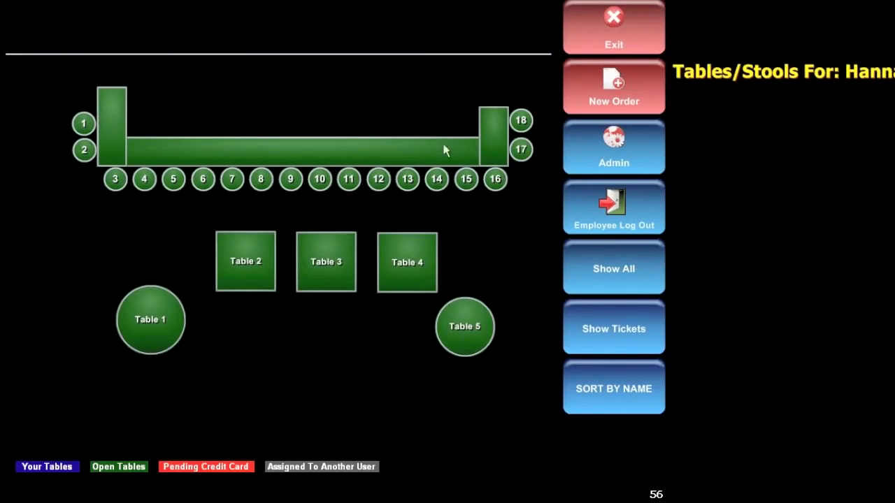
click(525, 151)
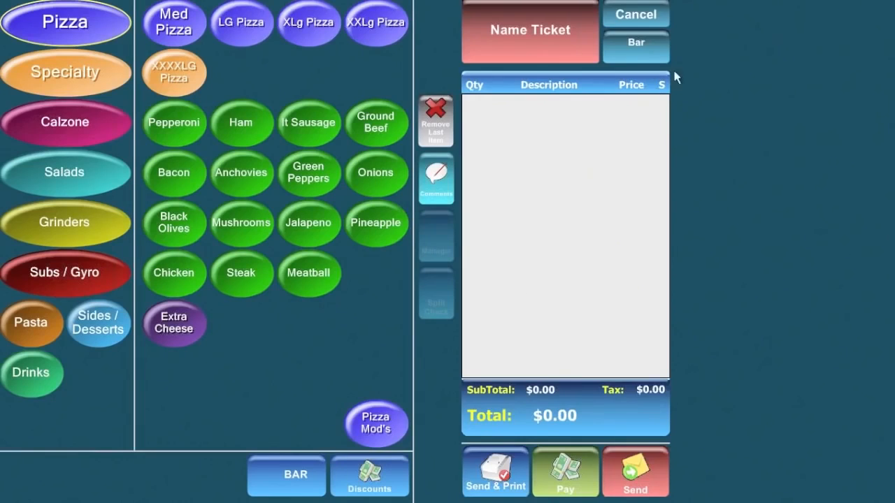
click(231, 26)
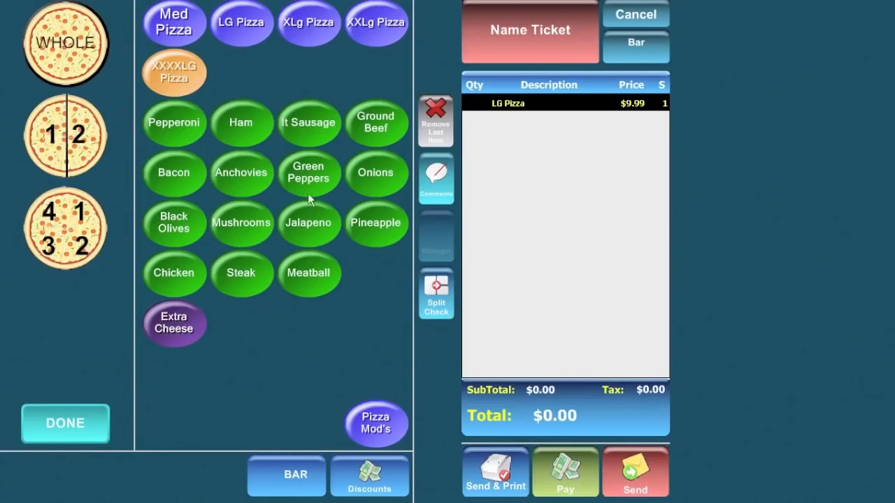
click(65, 420)
click(636, 470)
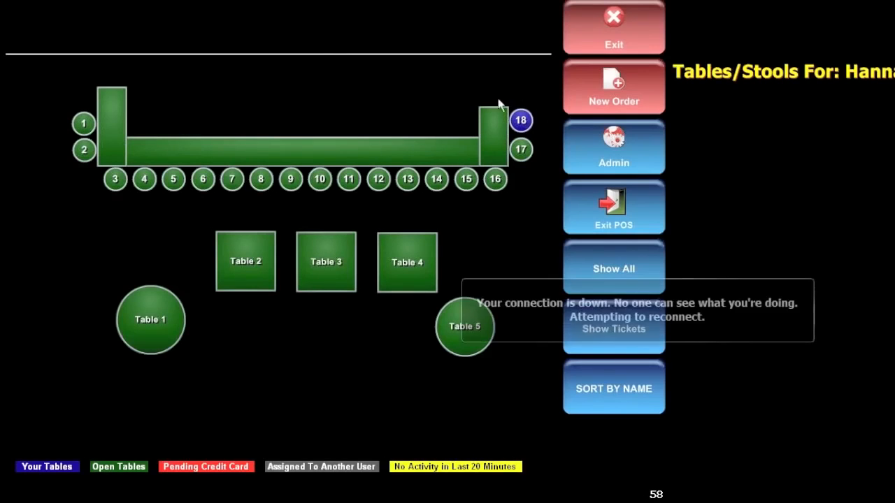
Dismiss the join.me error report and return from the bar tables to the main screen.
click(512, 118)
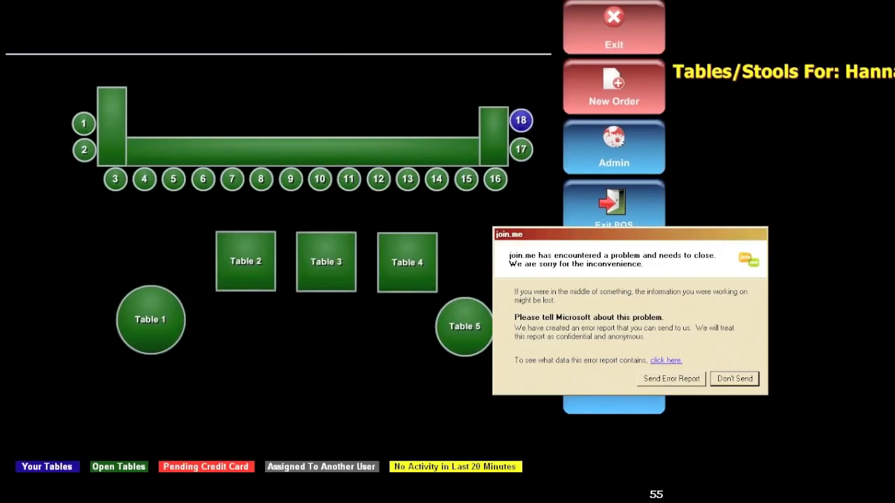
click(734, 379)
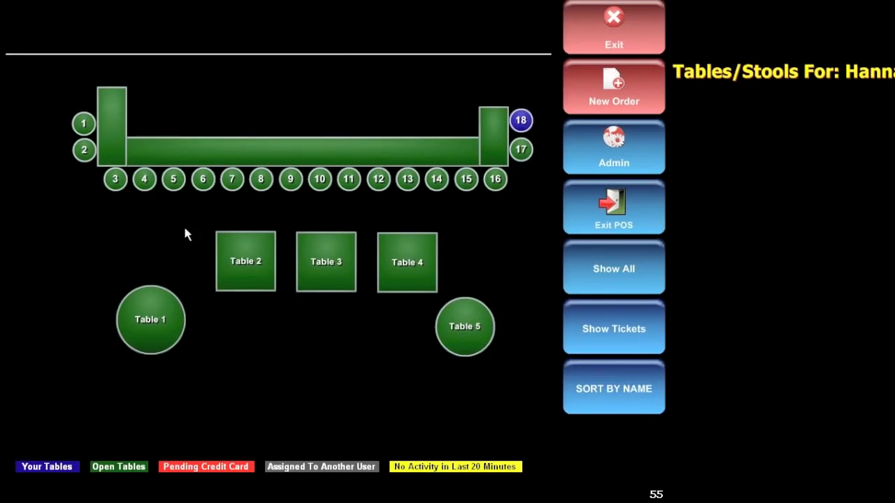
click(619, 35)
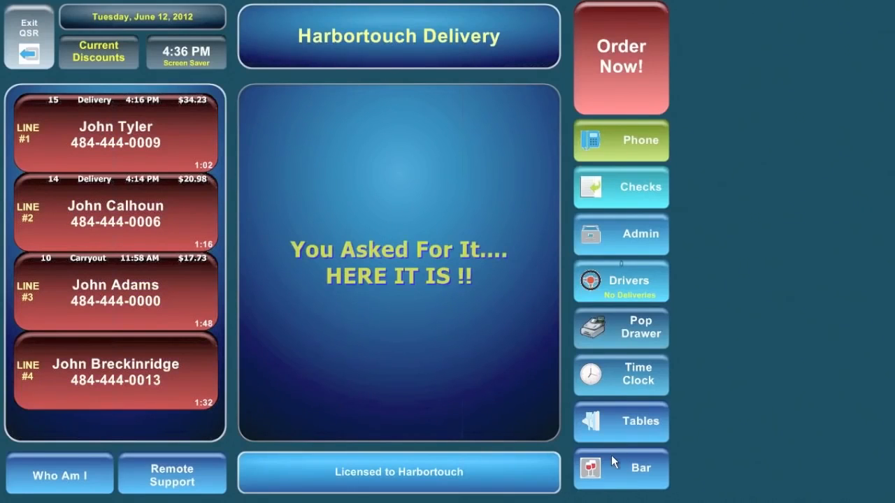
Punch the employee in under the Phones job without a receipt.
click(631, 377)
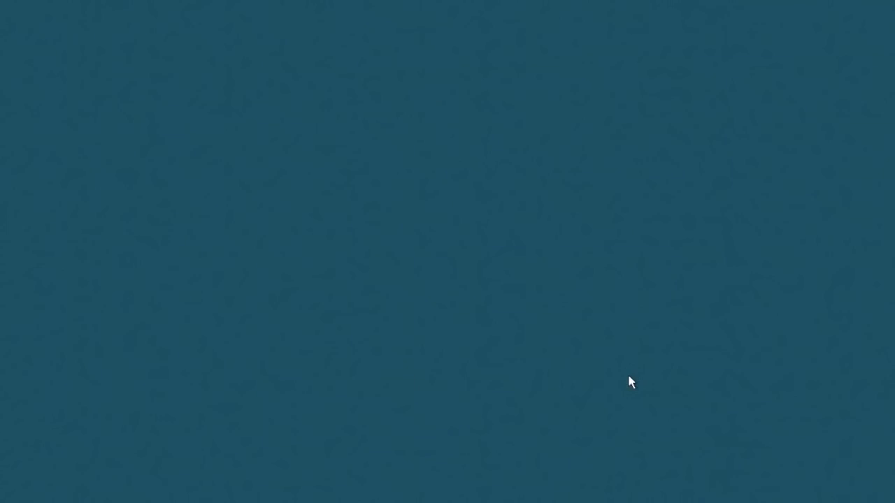
click(285, 288)
click(297, 386)
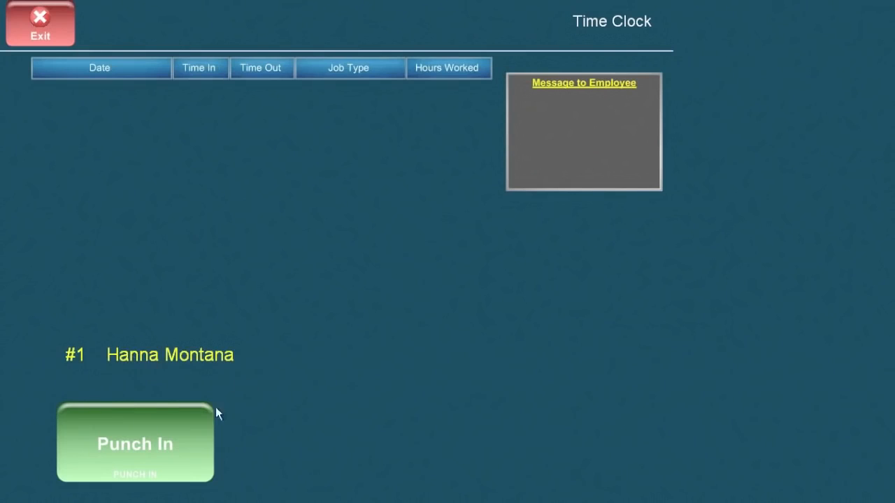
click(136, 445)
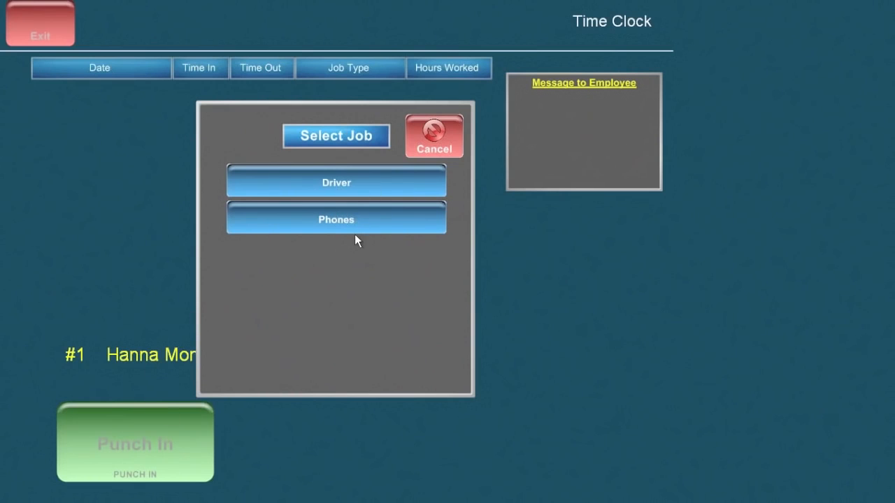
click(339, 224)
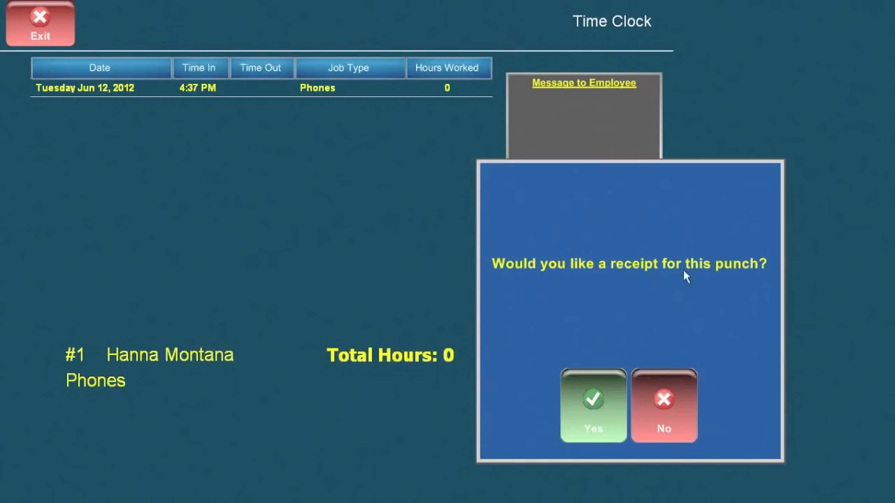
click(680, 414)
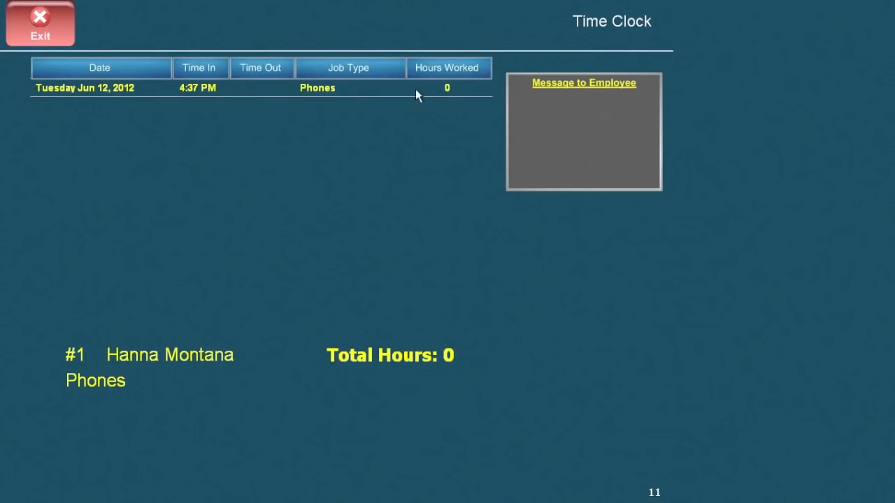
click(33, 19)
Punch the employee out of the Phones shift at 4:37 PM, declining a receipt.
click(633, 370)
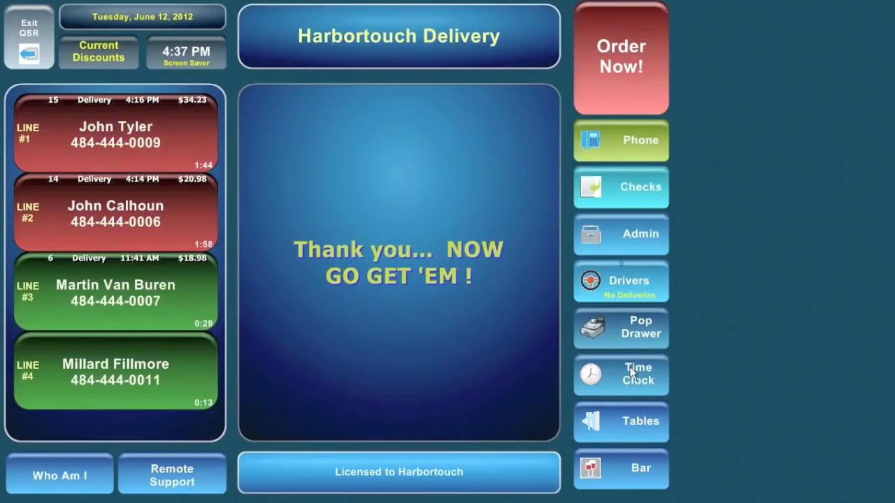
click(274, 307)
click(299, 391)
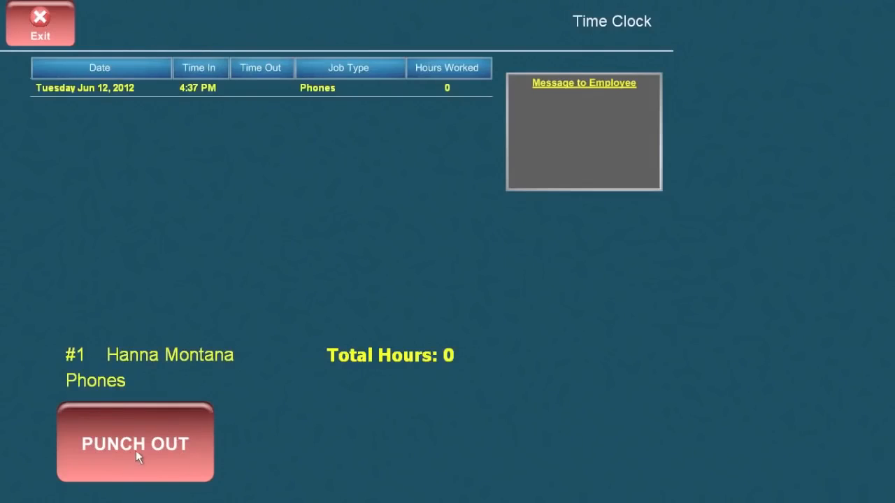
click(138, 449)
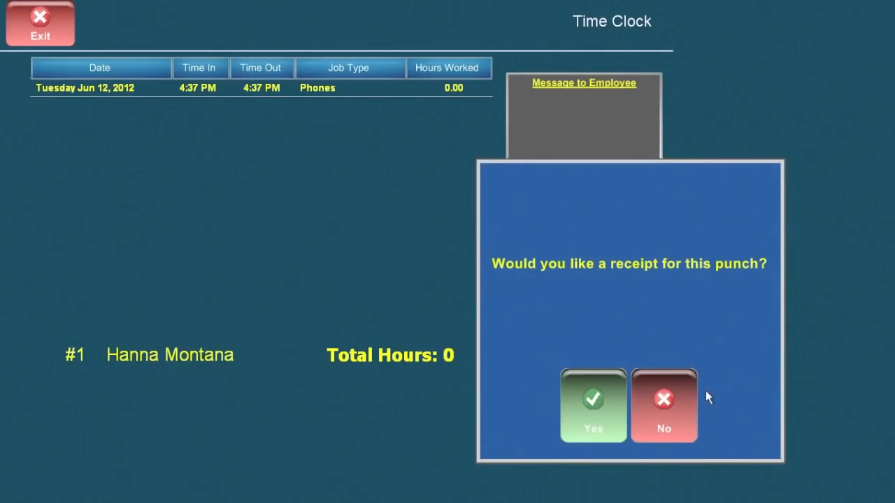
click(684, 401)
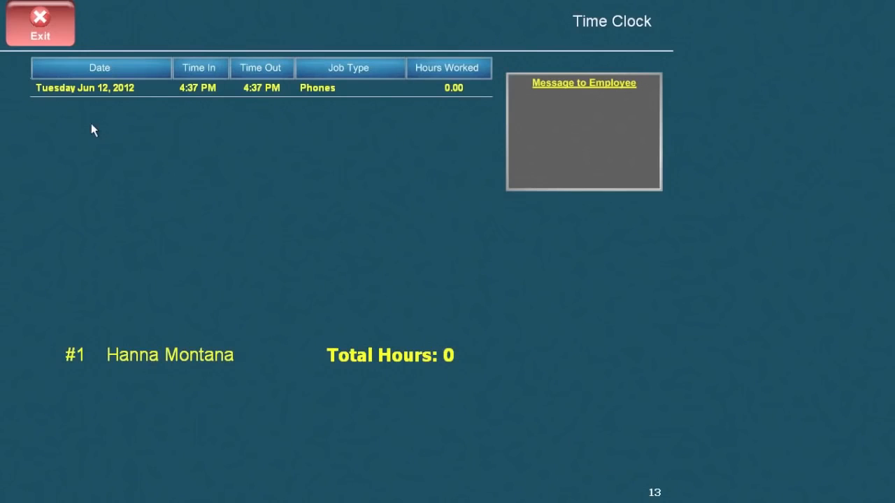
click(42, 28)
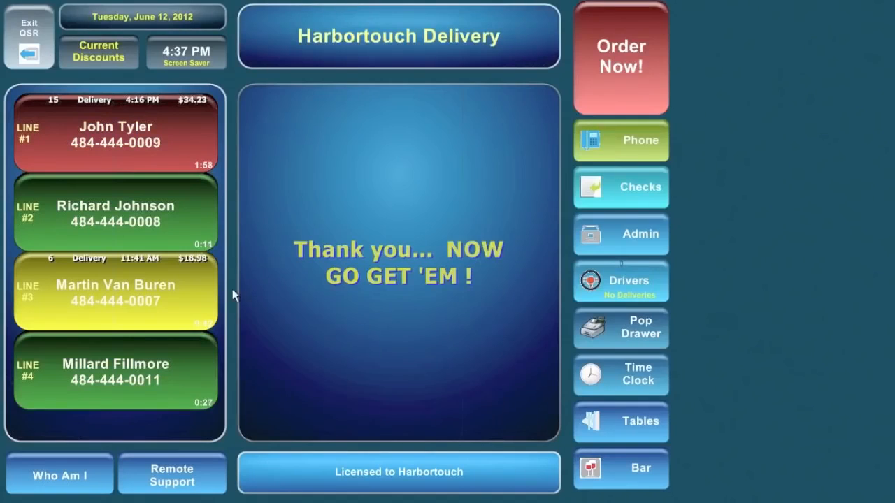
click(629, 237)
click(274, 292)
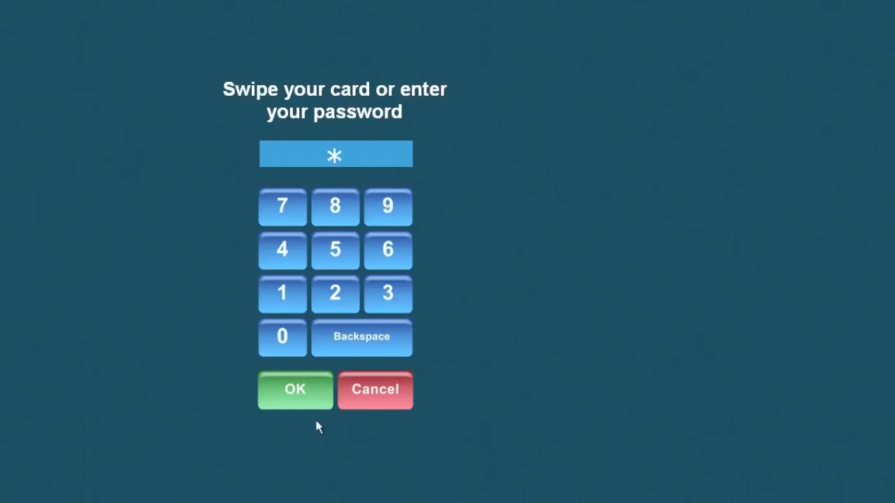
click(295, 397)
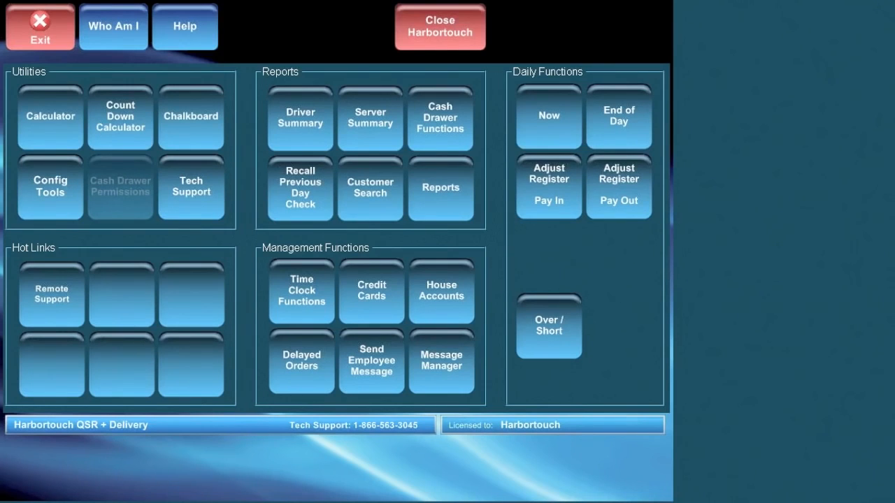
click(40, 32)
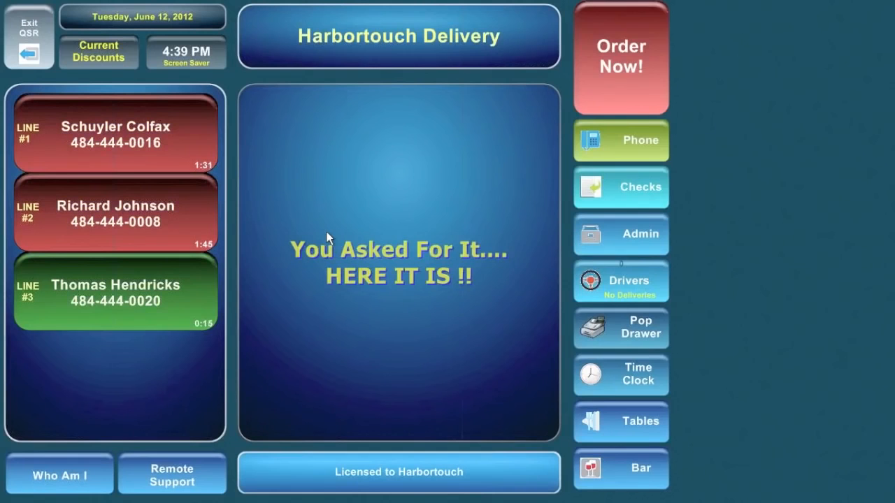
Sign in to Administration with the manager password.
click(630, 240)
click(282, 337)
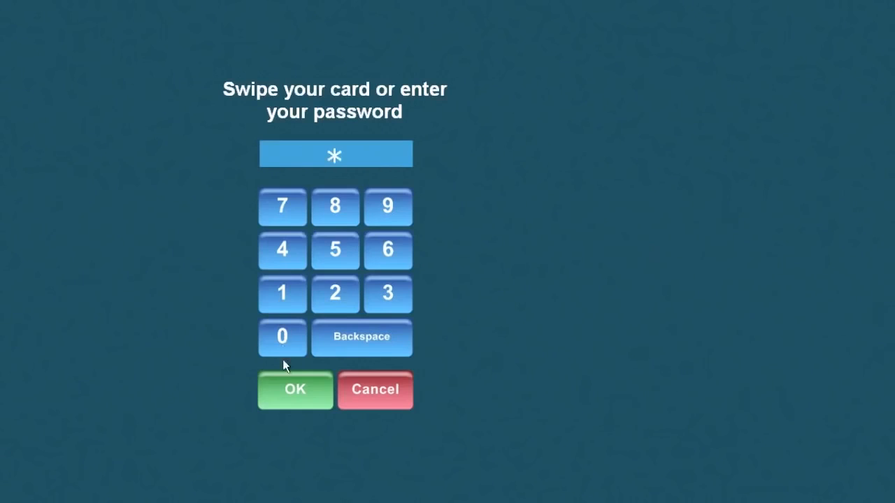
click(284, 398)
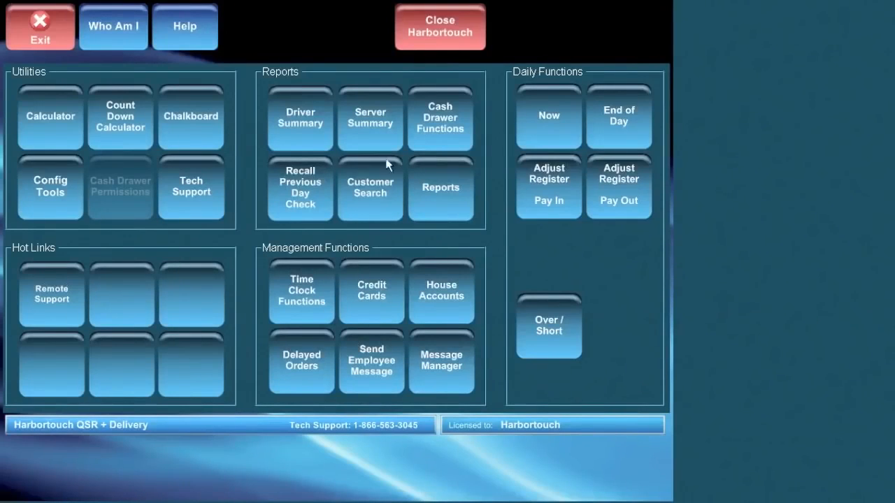
List all customers with empty search criteria, open an Allentown customer's record, and toggle House Account.
click(369, 187)
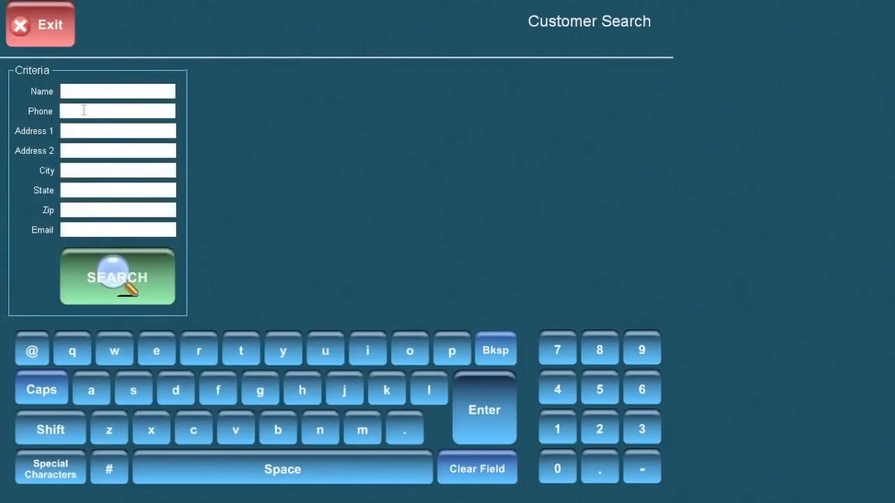
click(135, 297)
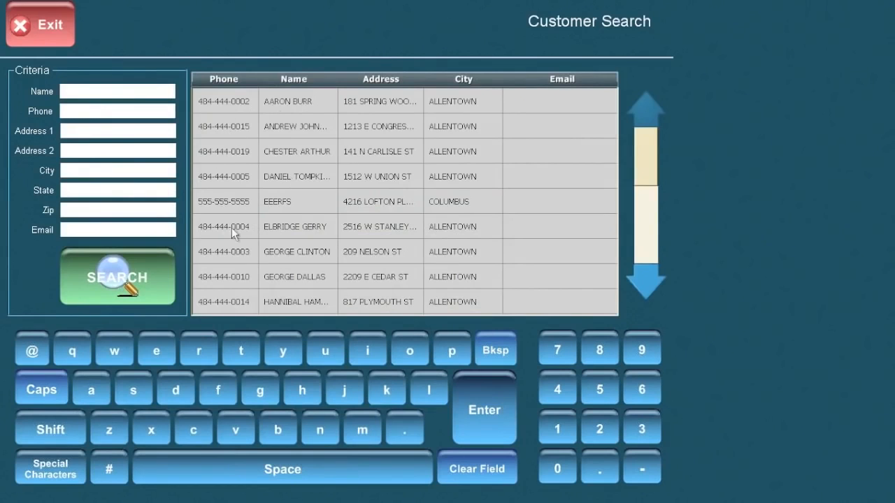
click(220, 253)
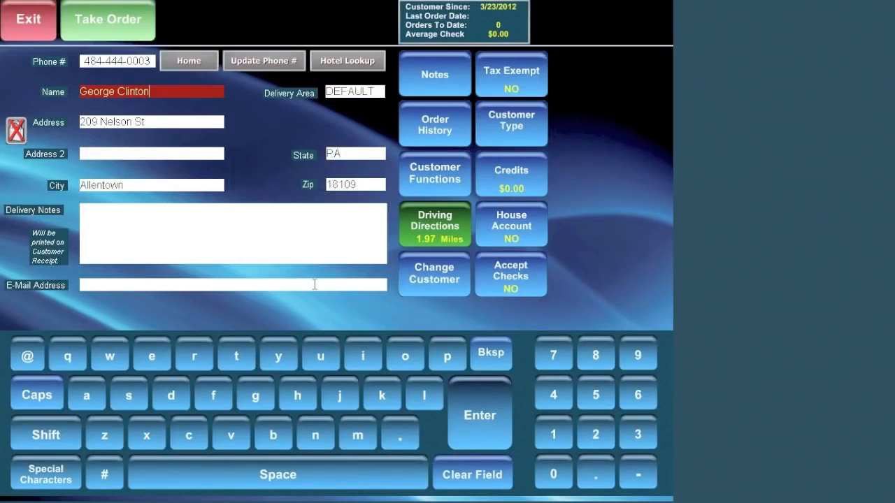
click(522, 224)
Authorize House Account with the manager password, save the customer record, and start a new order.
click(282, 301)
click(330, 393)
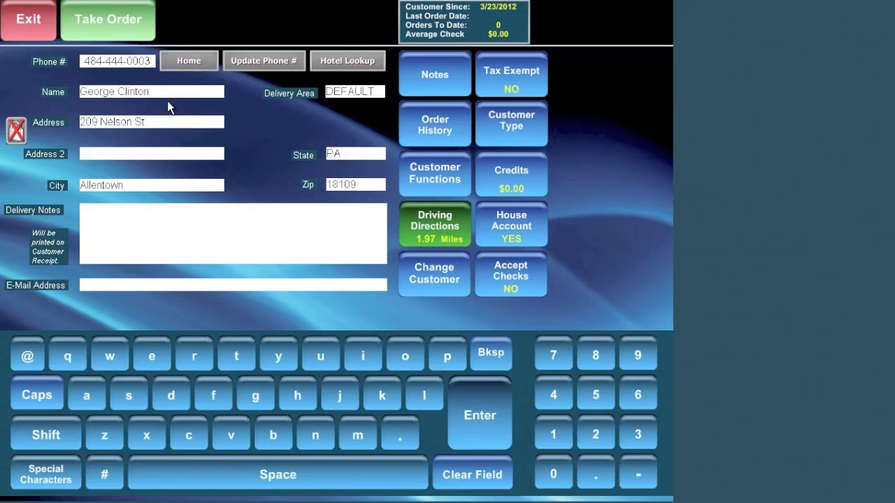
click(29, 20)
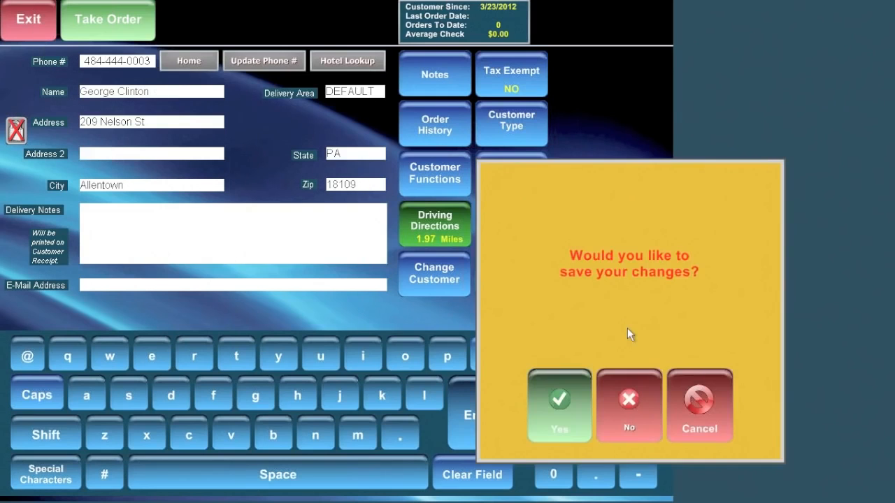
click(564, 419)
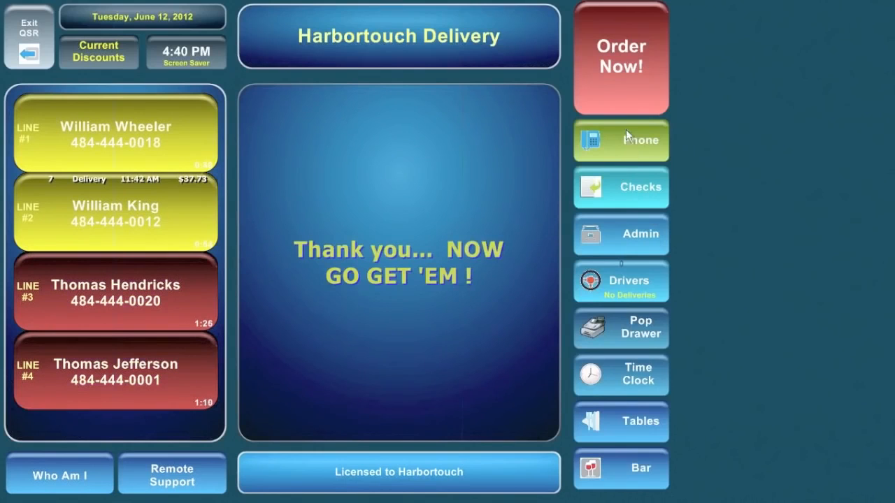
click(620, 63)
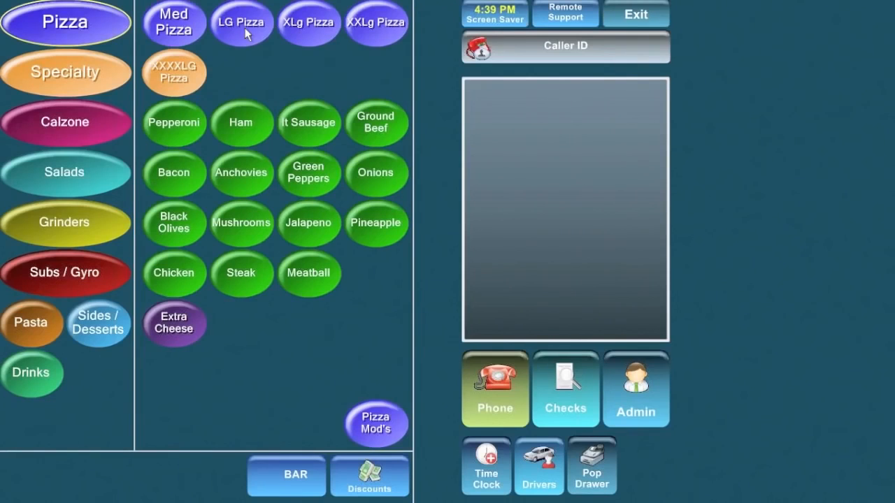
Add a Sm Calzone with Ham to the new ticket.
click(67, 122)
click(212, 30)
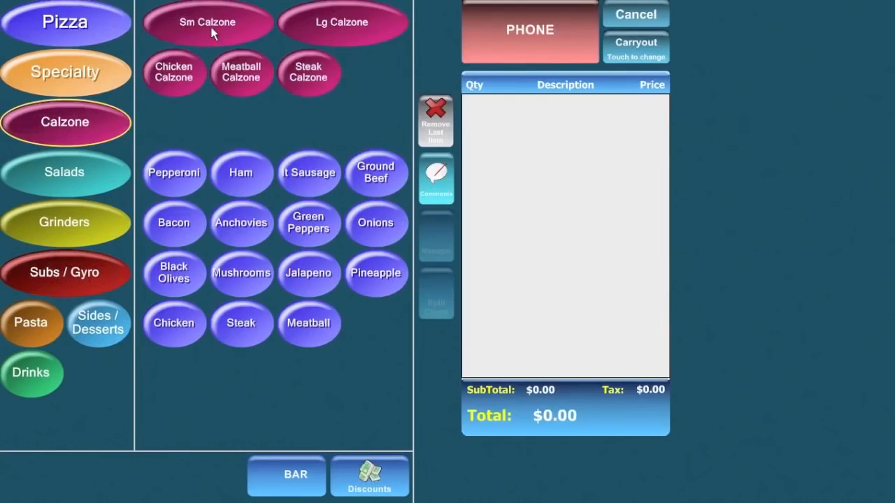
click(248, 179)
Look up the house-account customer by name and open their record to take the order.
click(515, 38)
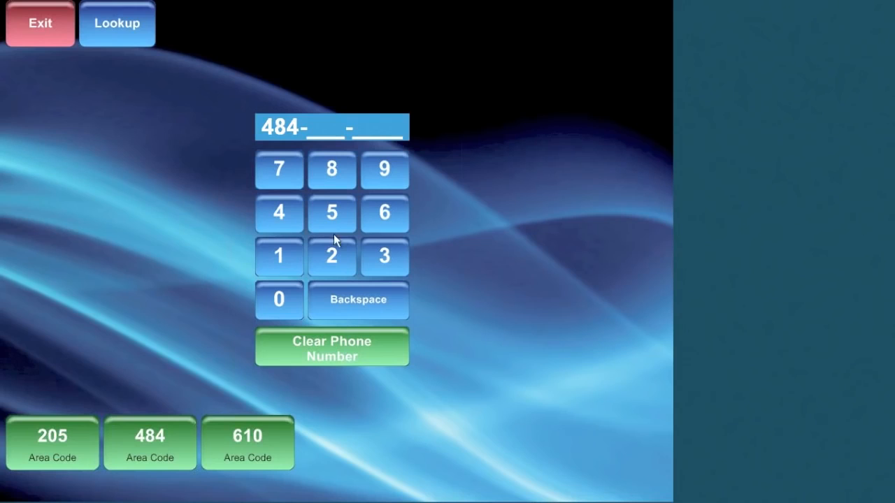
click(122, 28)
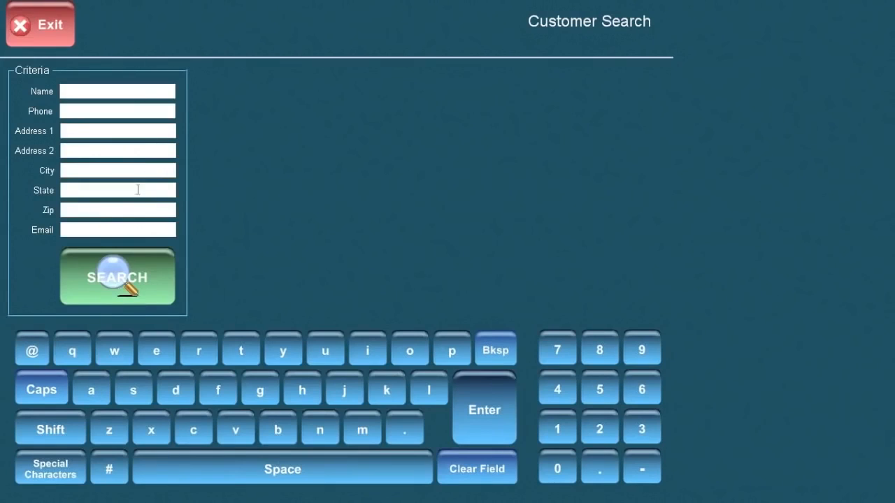
click(75, 92)
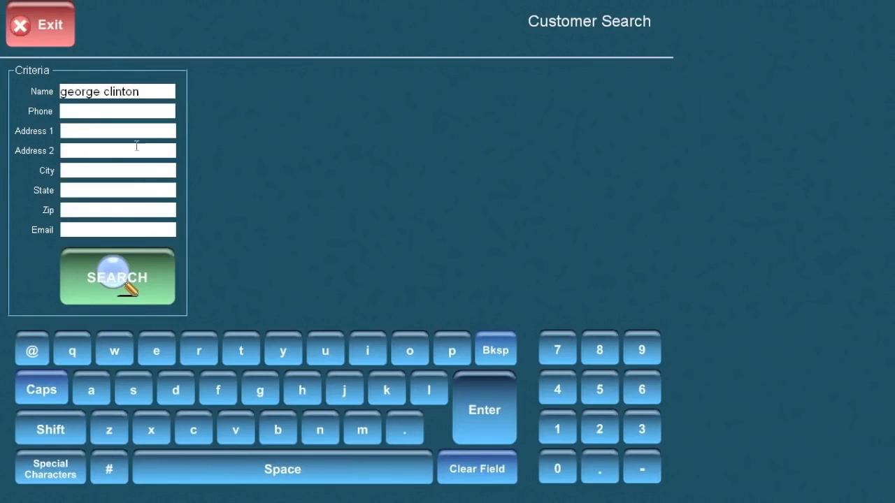
click(128, 278)
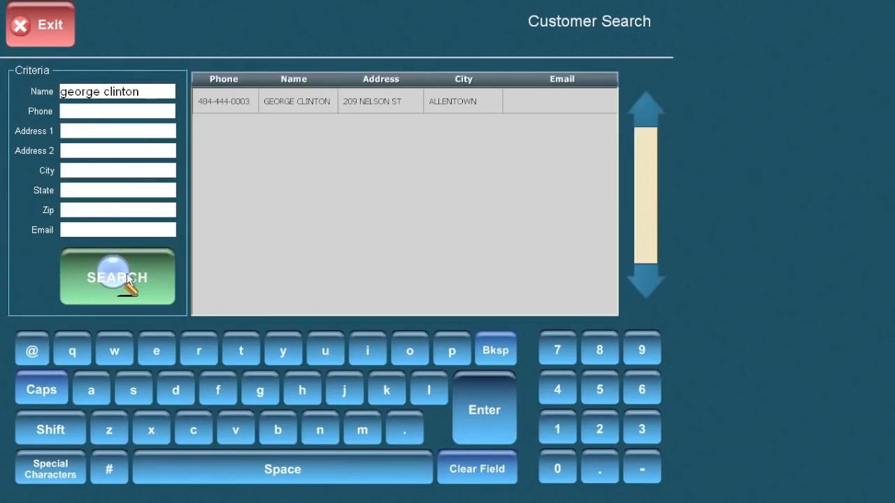
double_click(225, 102)
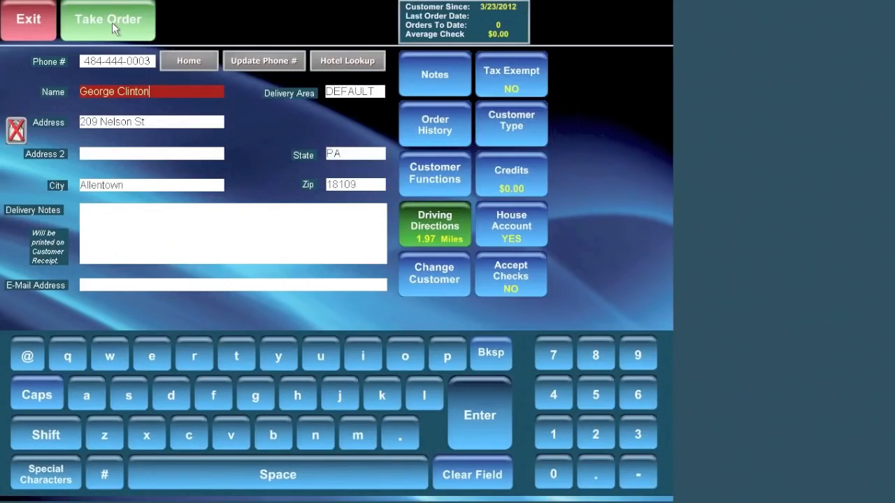
click(112, 23)
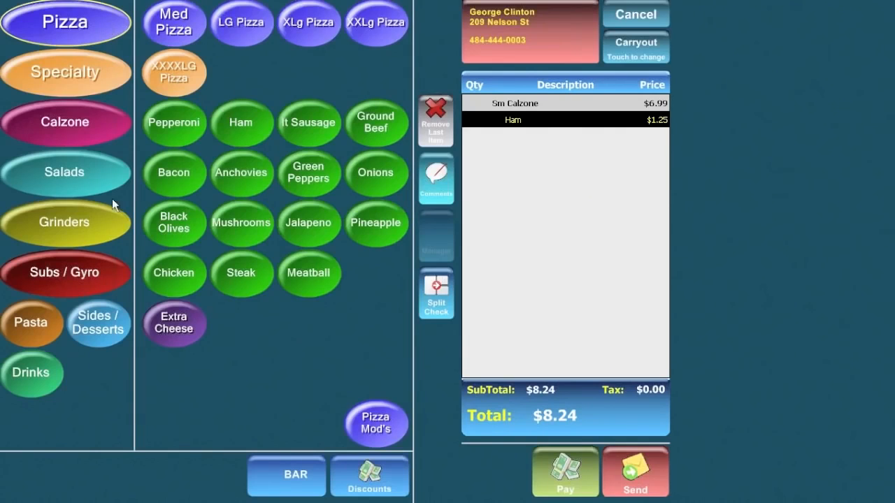
Add a Veggie Grinder and a Lg Antipasto Salad with 1000 Island dressing.
click(56, 220)
click(244, 77)
click(64, 121)
click(77, 169)
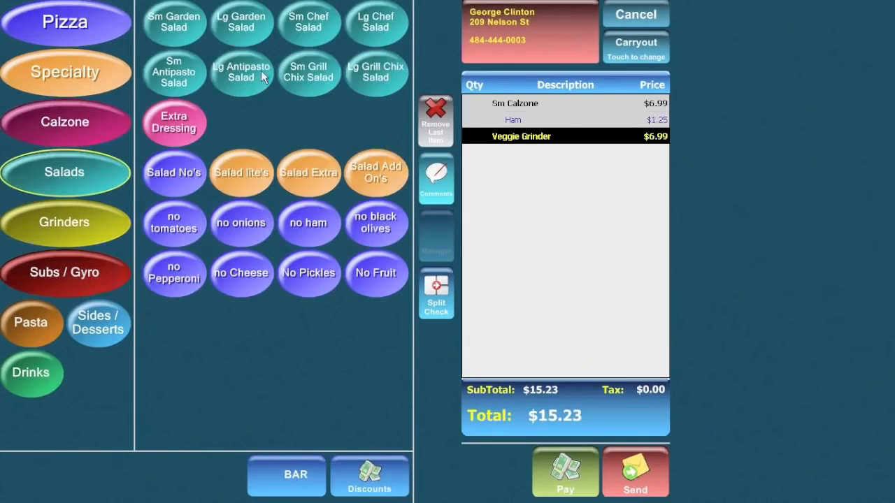
click(264, 77)
click(171, 76)
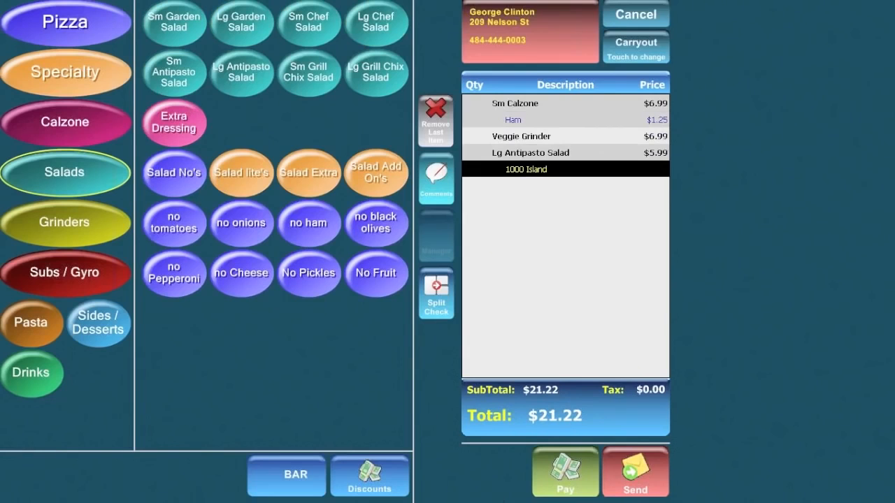
Charge the $21.22 order to the customer's house account and complete it.
click(572, 478)
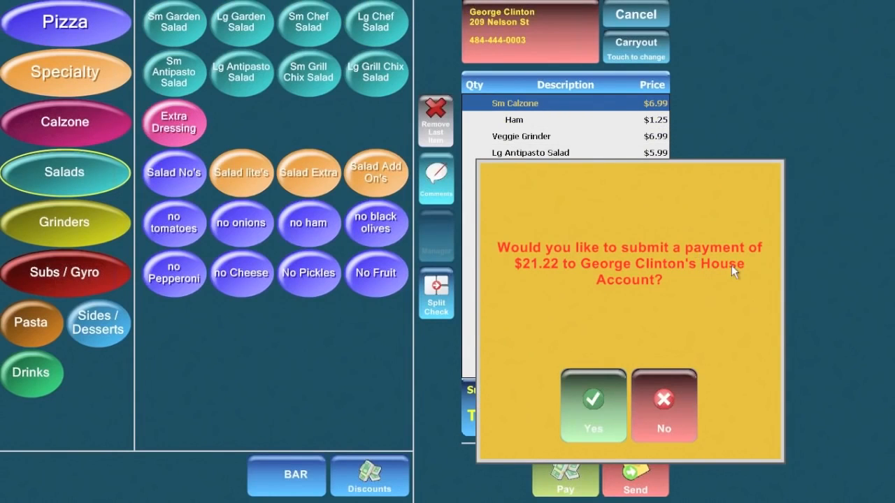
click(601, 411)
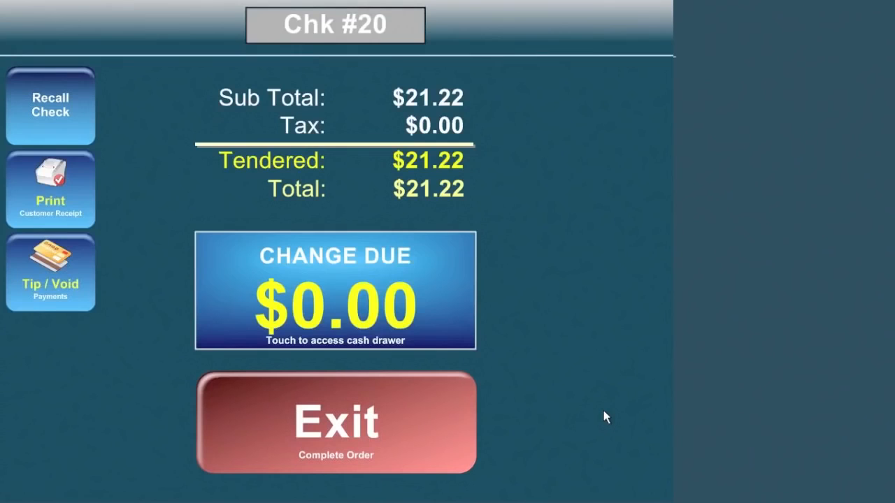
click(327, 428)
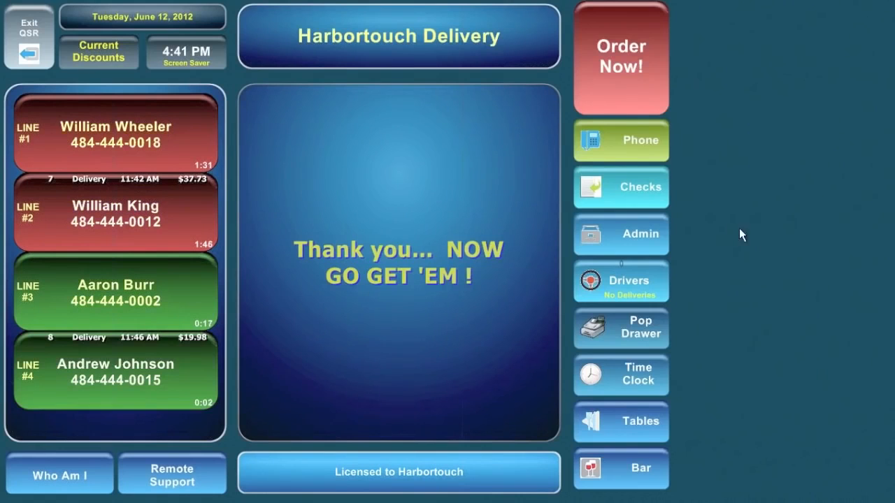
Open the House Account Manager and view the customer's $21.22 account detail for check 20.
click(615, 233)
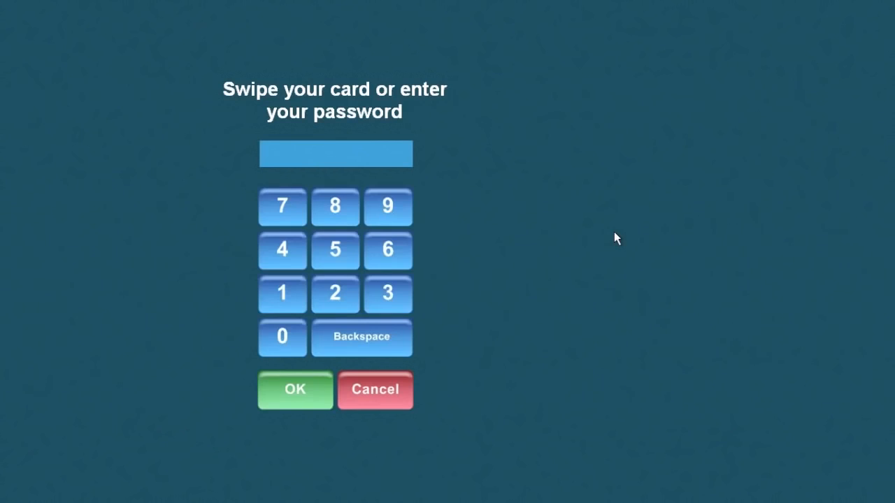
click(294, 285)
click(300, 390)
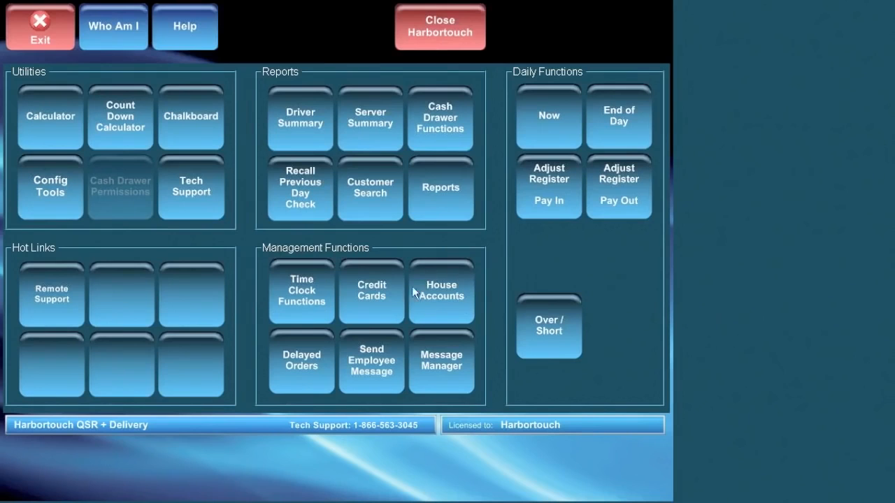
click(452, 296)
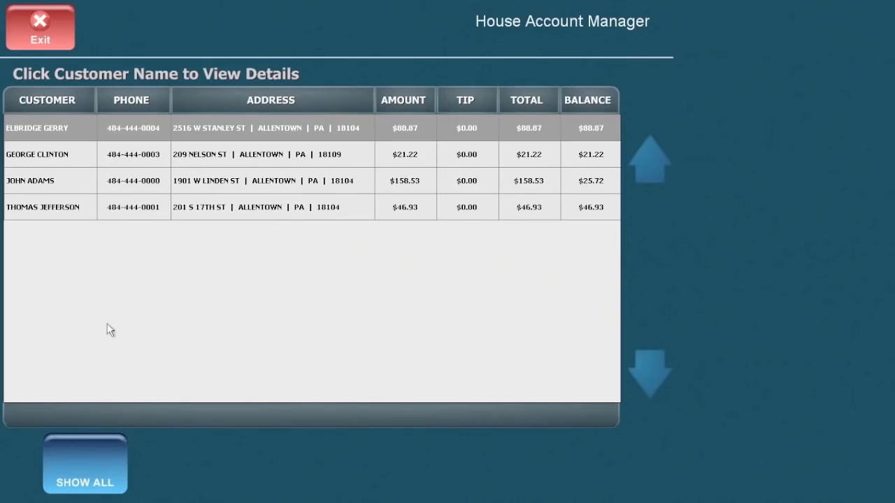
click(31, 155)
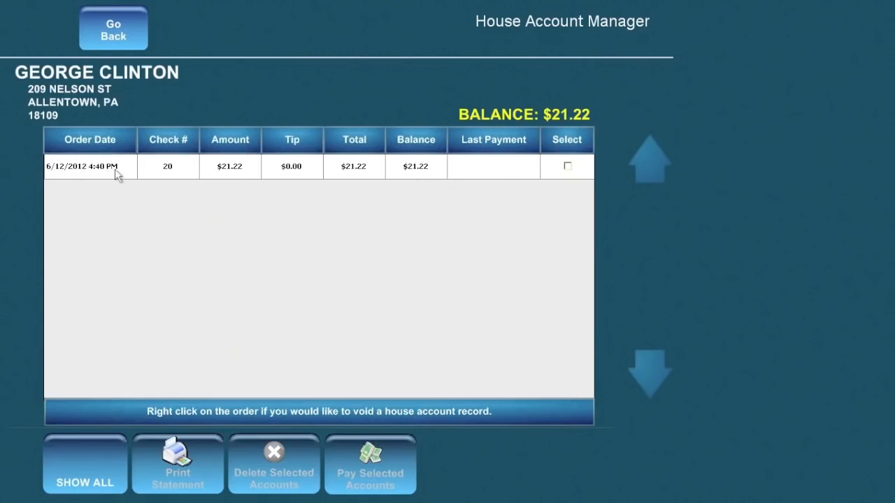
Select the $21.22 order, back out of payment without paying, and close the House Account Manager.
click(570, 168)
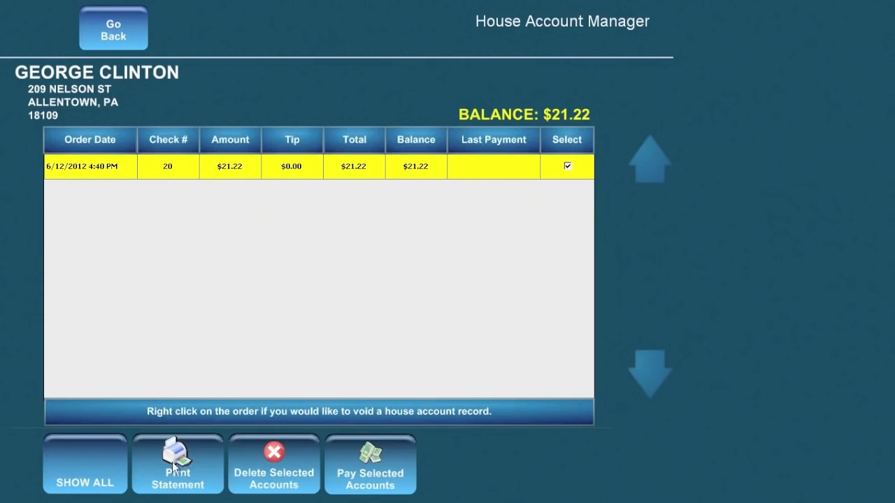
click(387, 476)
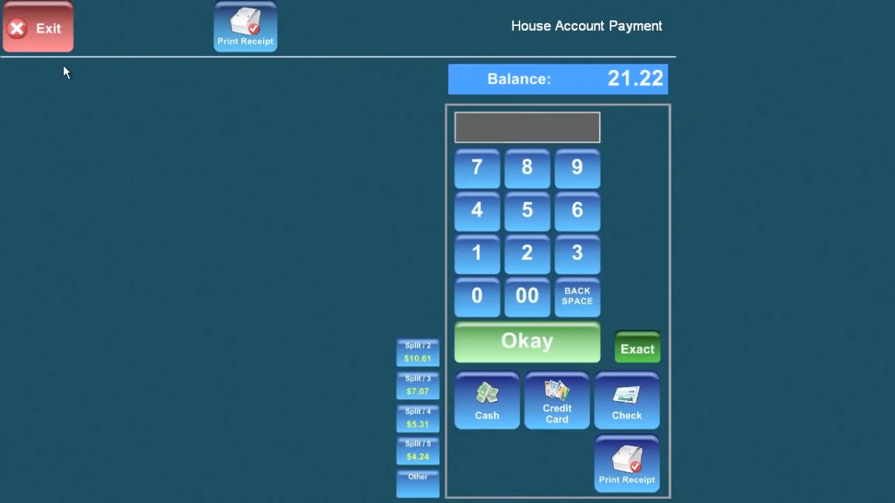
click(40, 34)
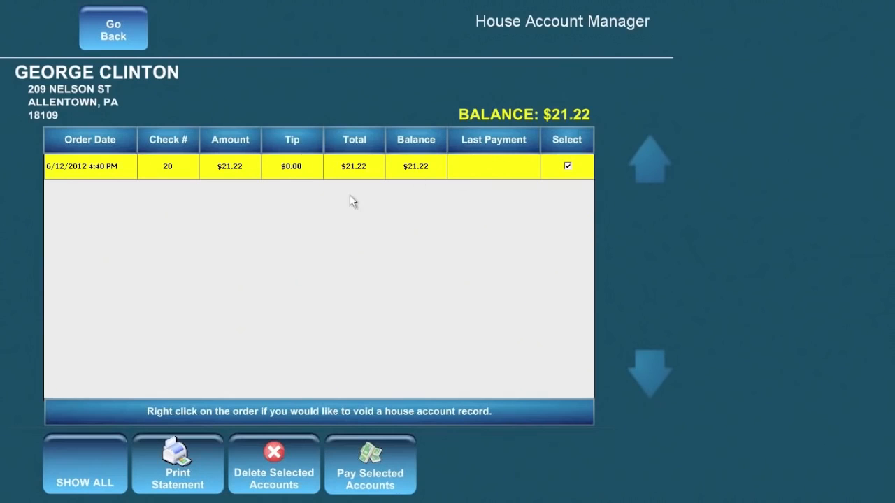
click(568, 166)
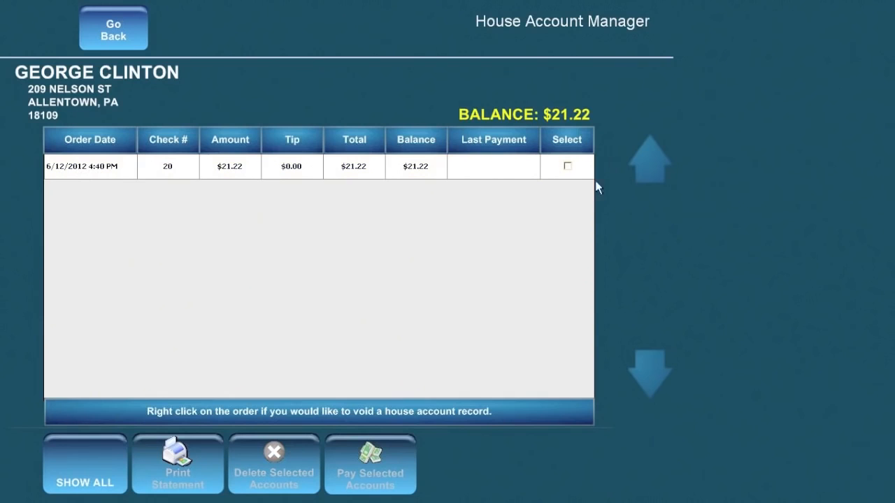
click(568, 167)
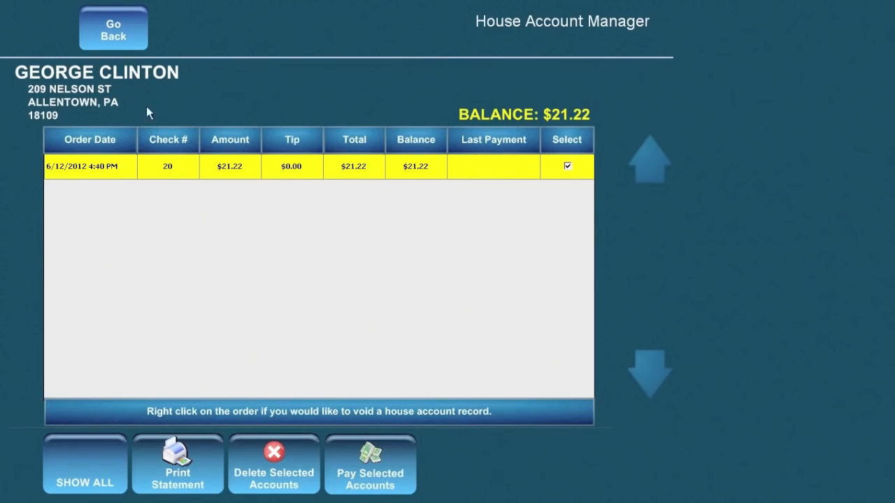
click(112, 29)
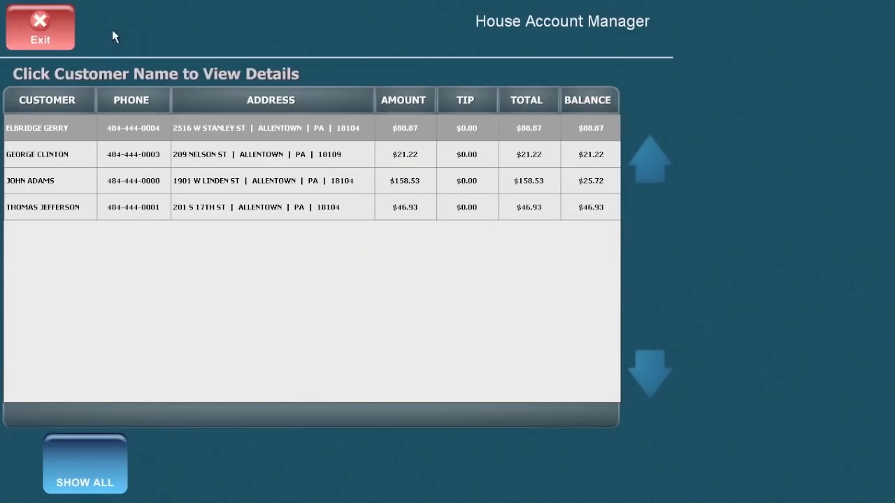
click(40, 28)
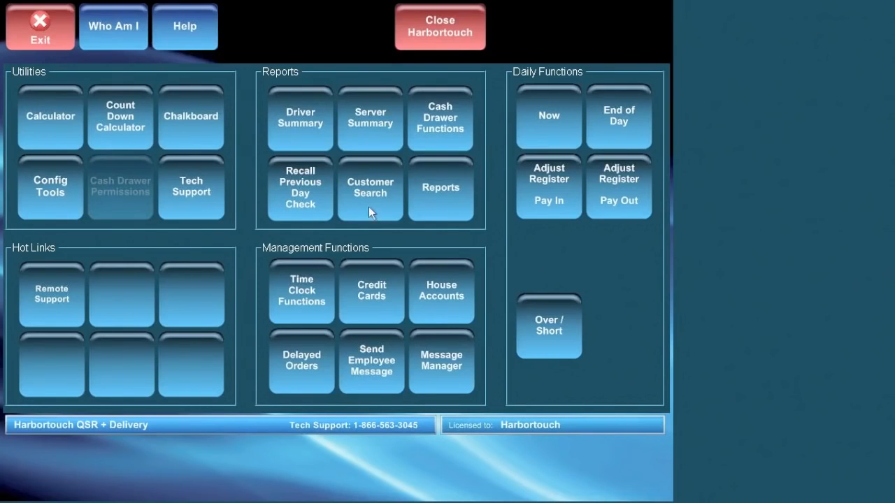
Open the Driver Summary and the three-delivery driver's detail report showing $62.45 balance due.
click(304, 113)
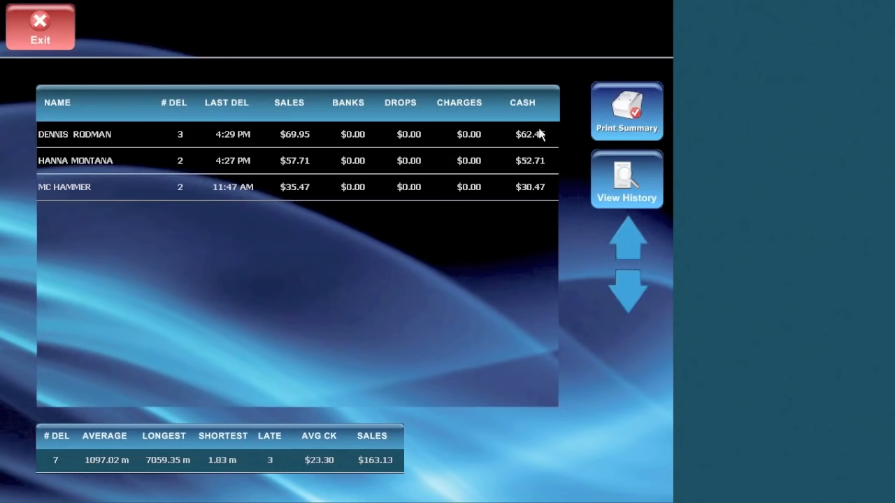
click(82, 140)
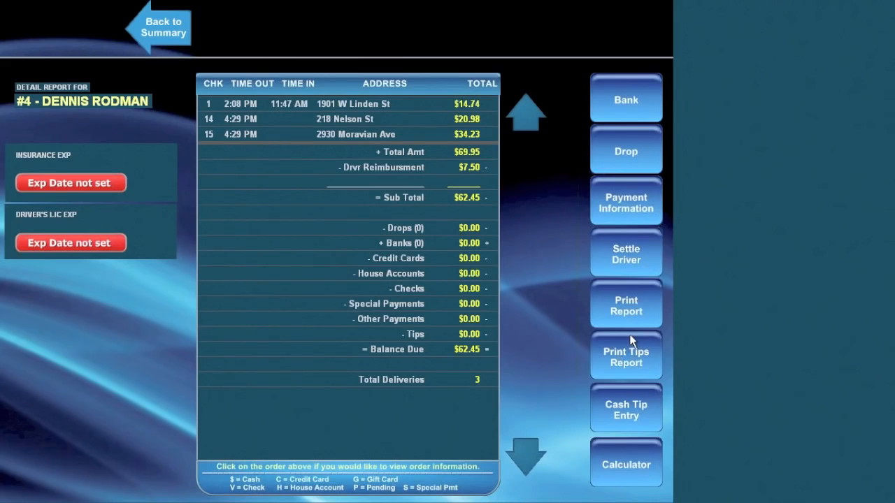
click(643, 93)
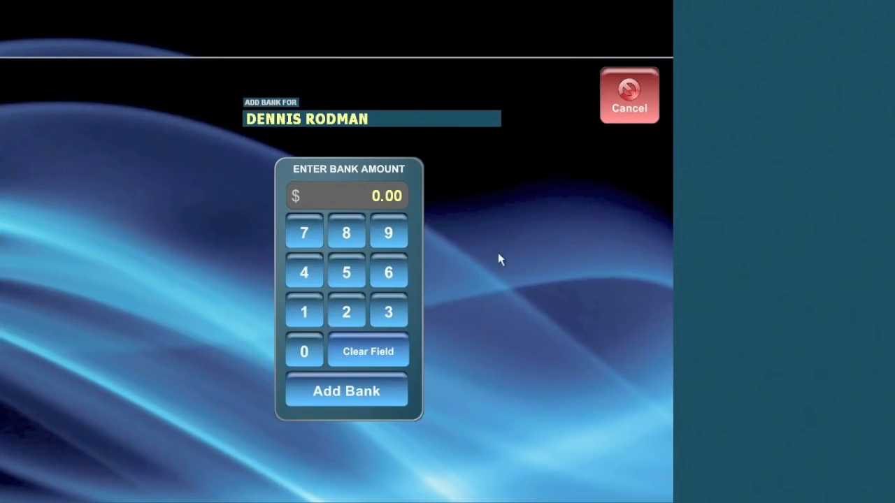
Check the driver's Bank, Drop and Payment Information, filtering to credit cards then all payments.
click(646, 95)
click(589, 166)
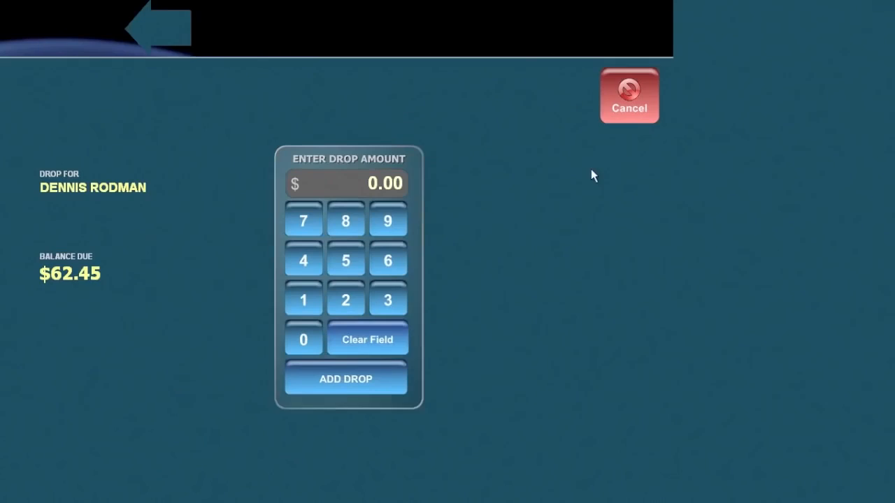
click(627, 94)
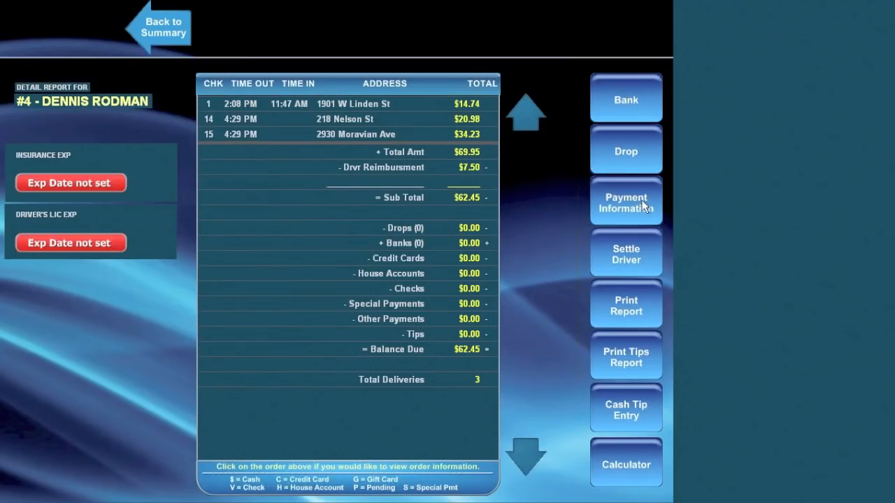
click(631, 200)
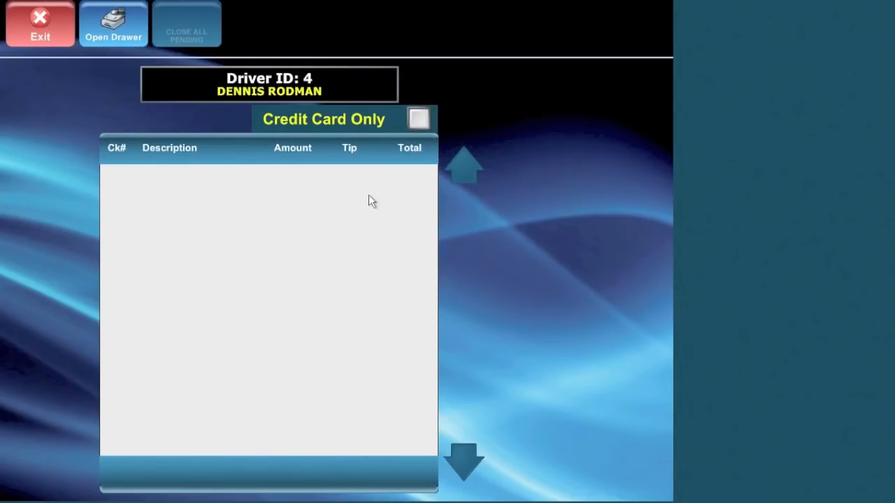
click(420, 120)
click(420, 120)
click(56, 27)
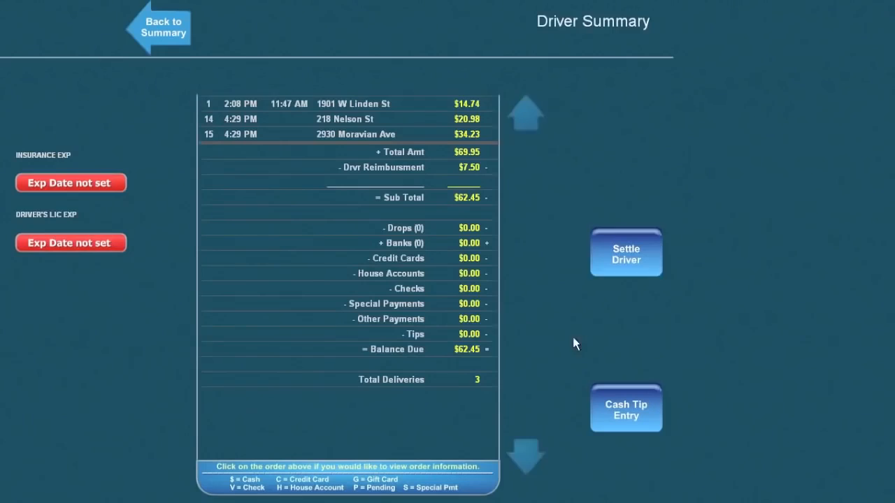
Settle the driver's $62.45 balance to register DEFAULT, confirming all prompts.
click(612, 257)
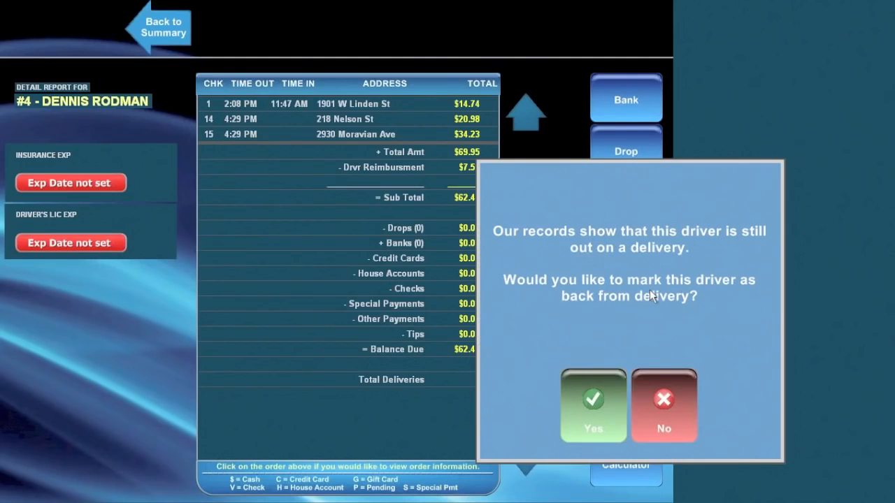
click(599, 420)
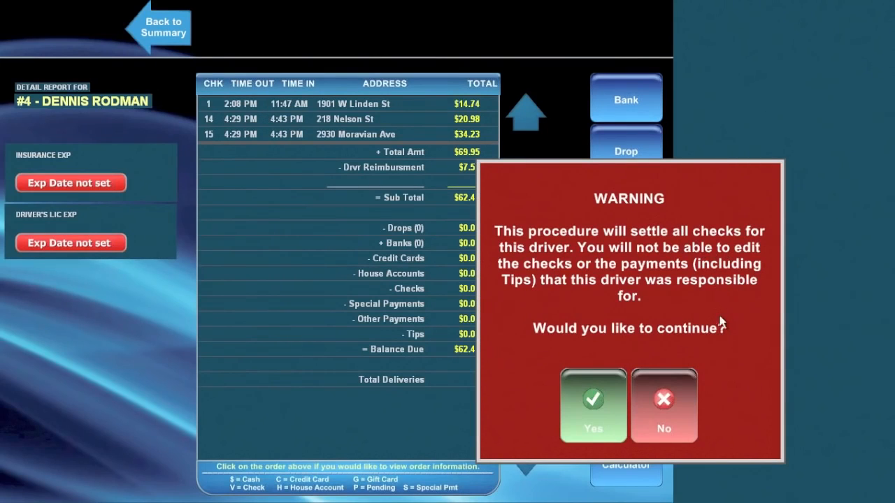
click(591, 424)
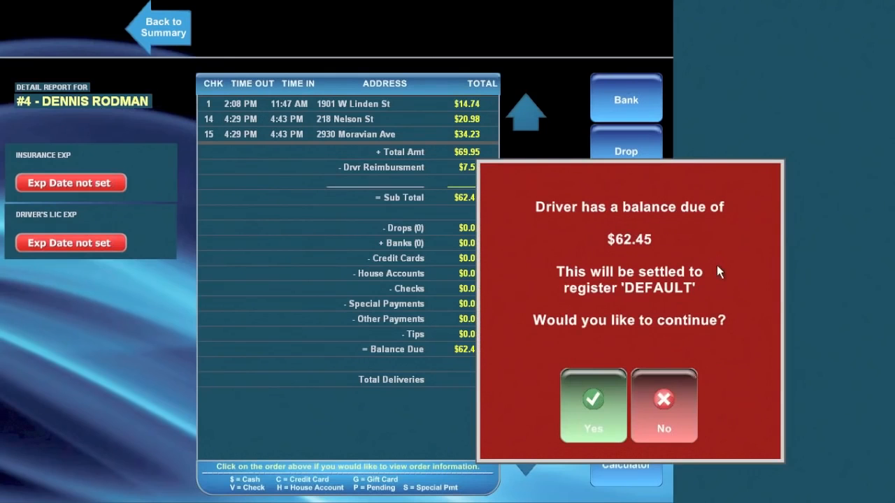
click(578, 420)
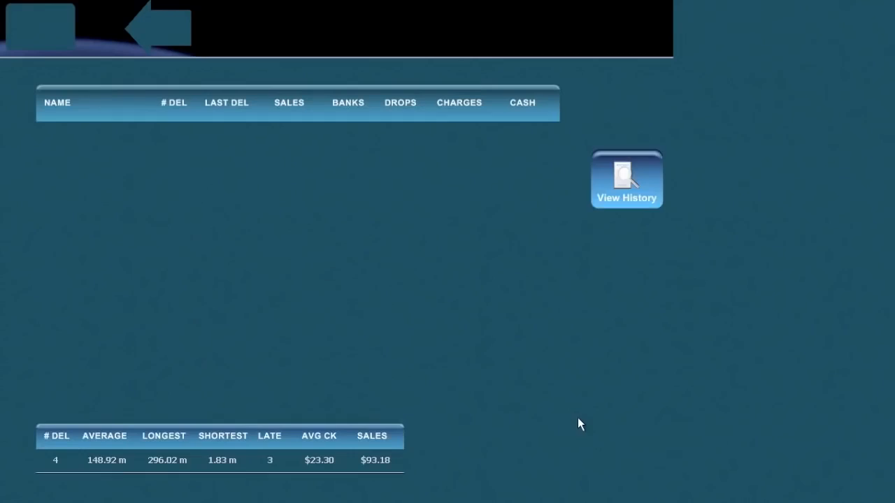
click(639, 405)
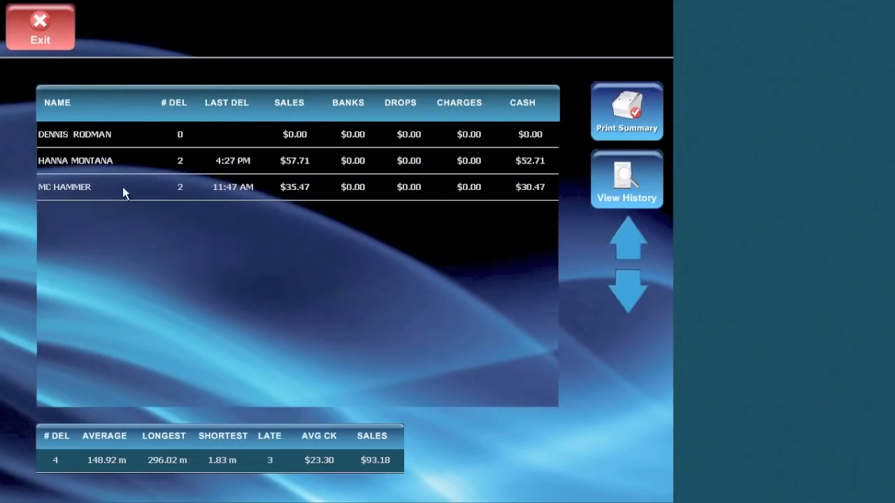
Open the two-delivery driver's detail report showing $52.71 balance due.
click(84, 134)
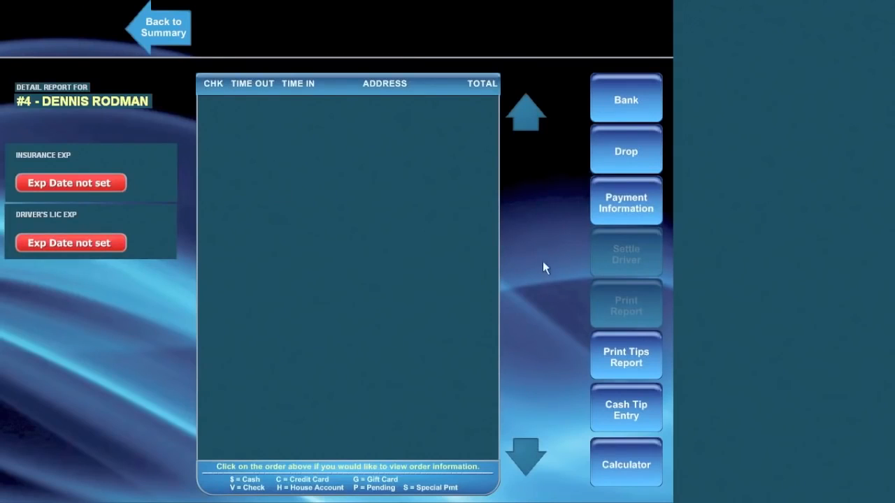
click(158, 27)
click(116, 153)
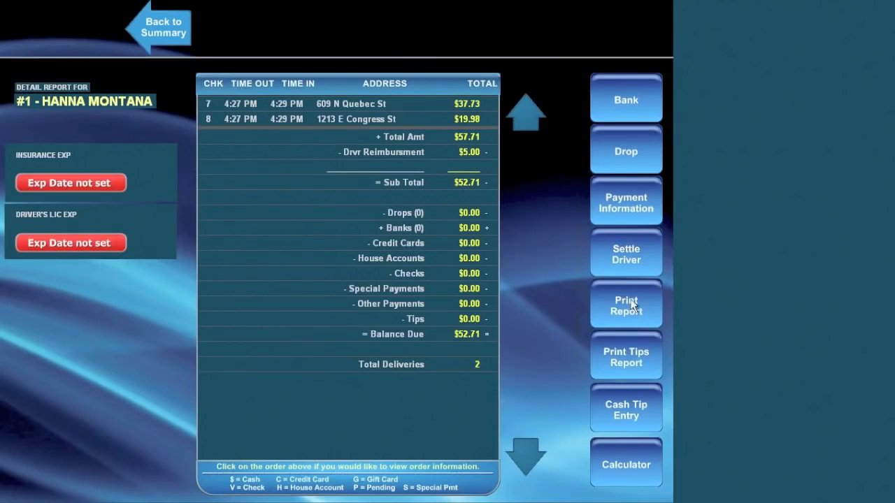
click(621, 413)
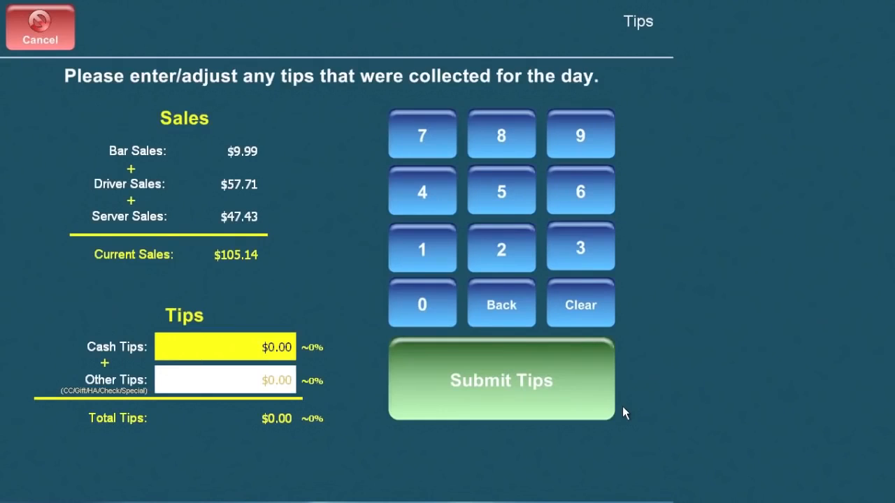
click(42, 32)
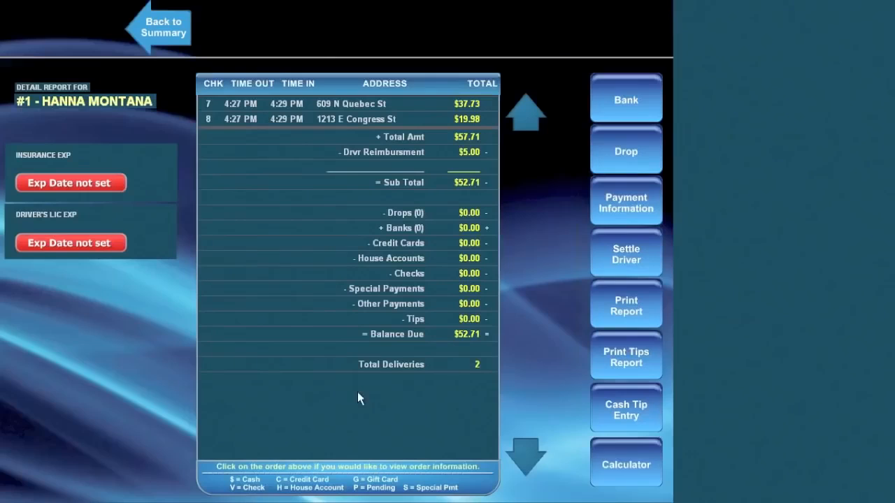
click(632, 465)
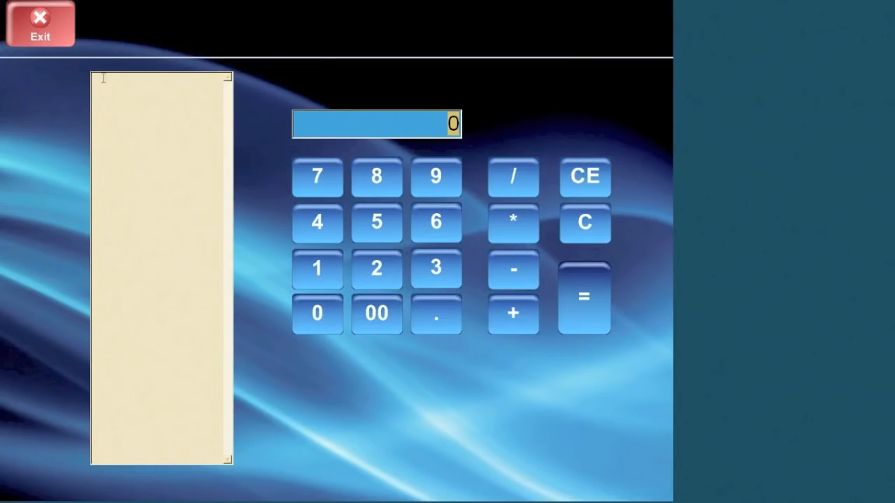
click(25, 32)
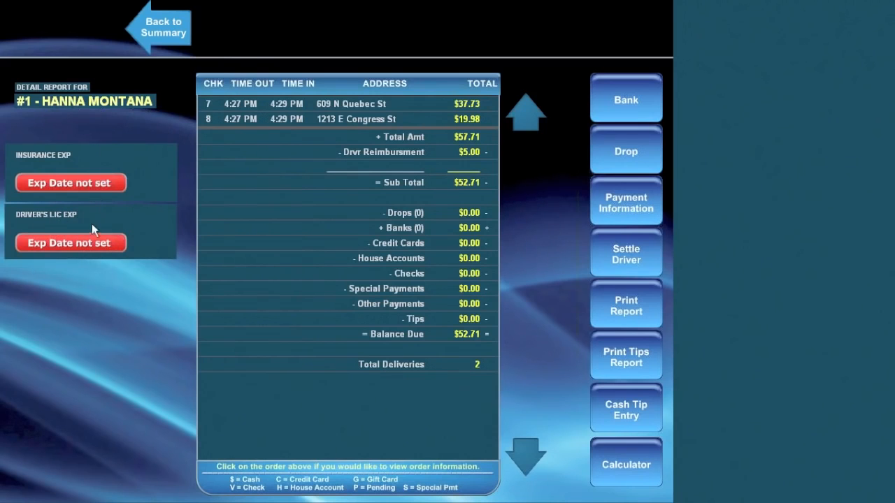
click(156, 27)
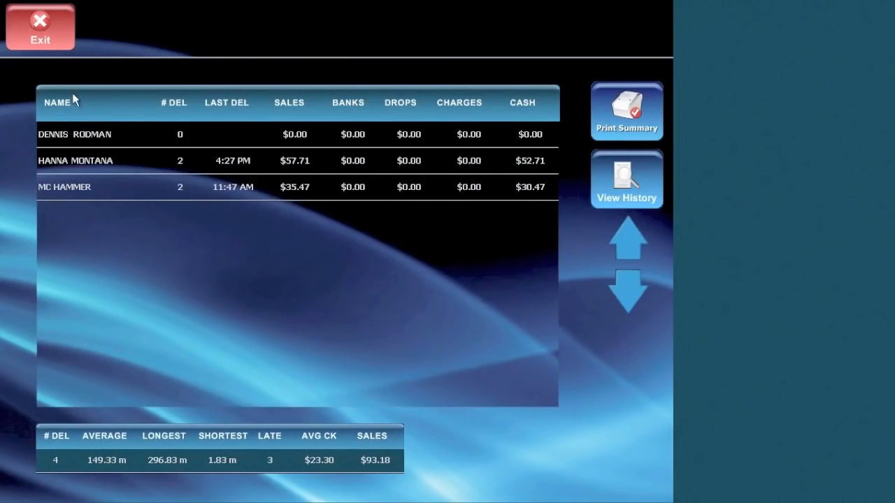
Close the driver summary and open the first server's detail report, showing $37.44 due.
click(39, 34)
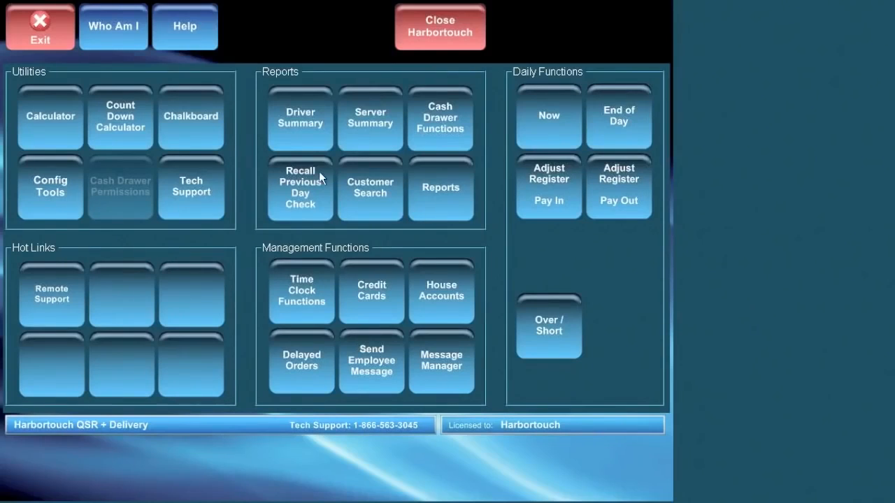
click(370, 126)
click(81, 134)
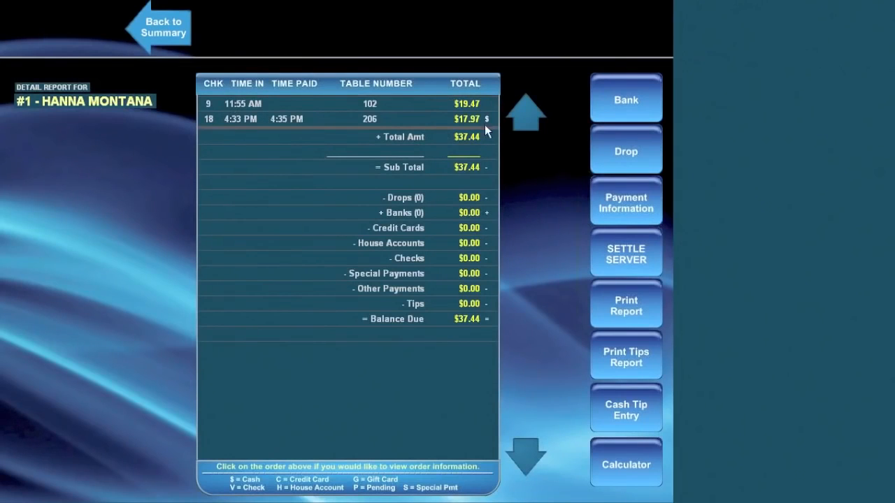
Close the server summary and open Customer Search with empty criteria.
click(165, 35)
click(10, 32)
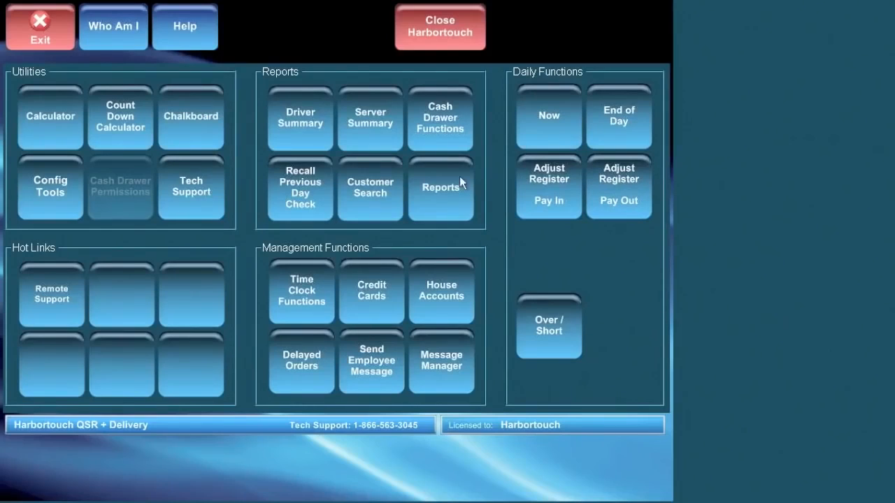
click(355, 182)
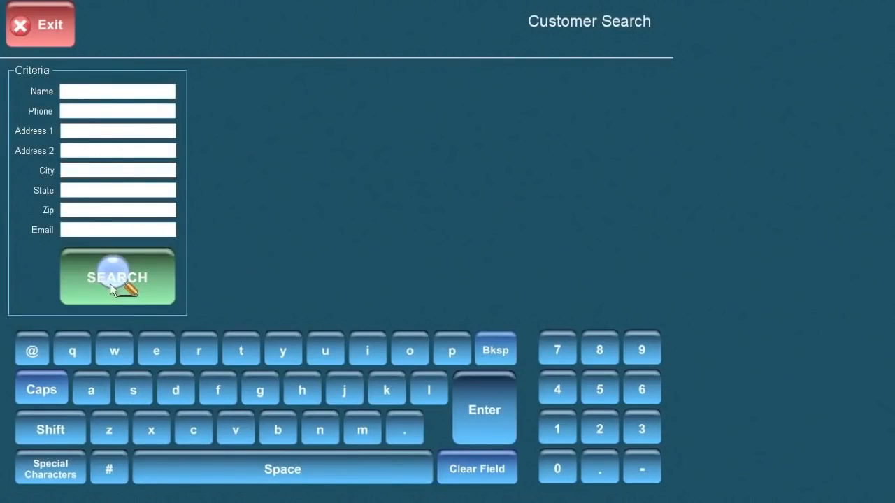
Search with blank criteria to list all customers, then leave Administration for the main delivery screen.
click(116, 287)
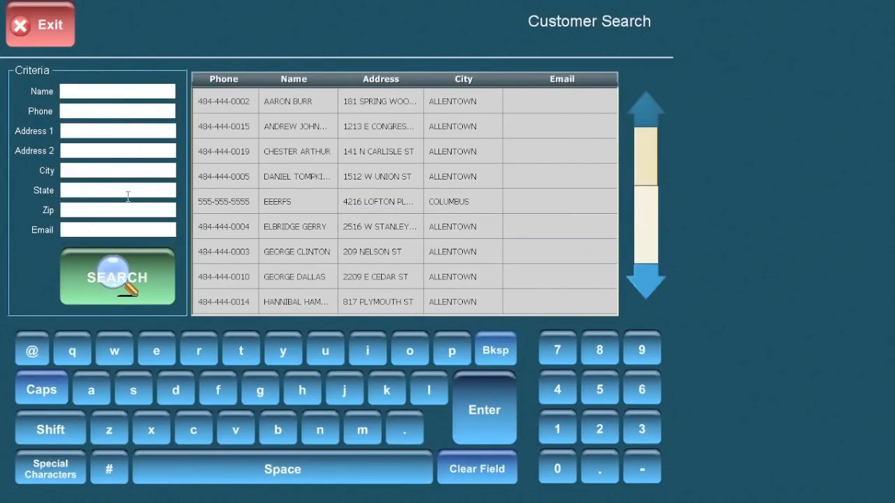
click(42, 20)
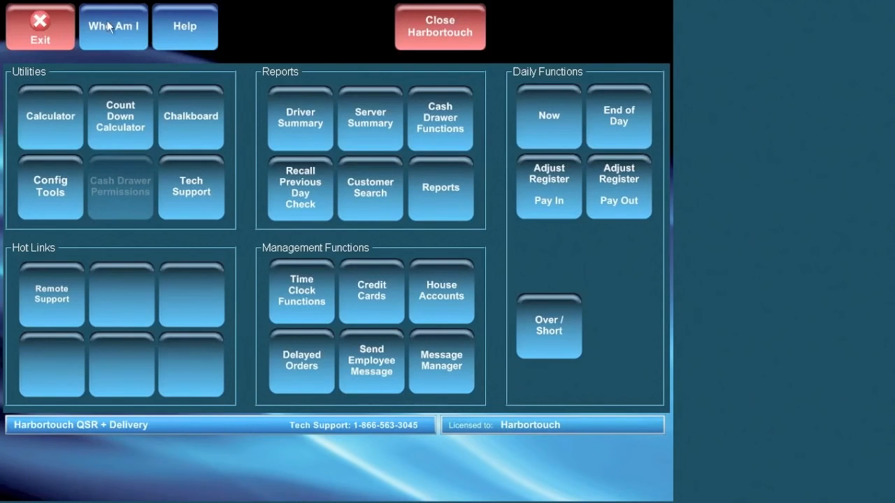
click(36, 35)
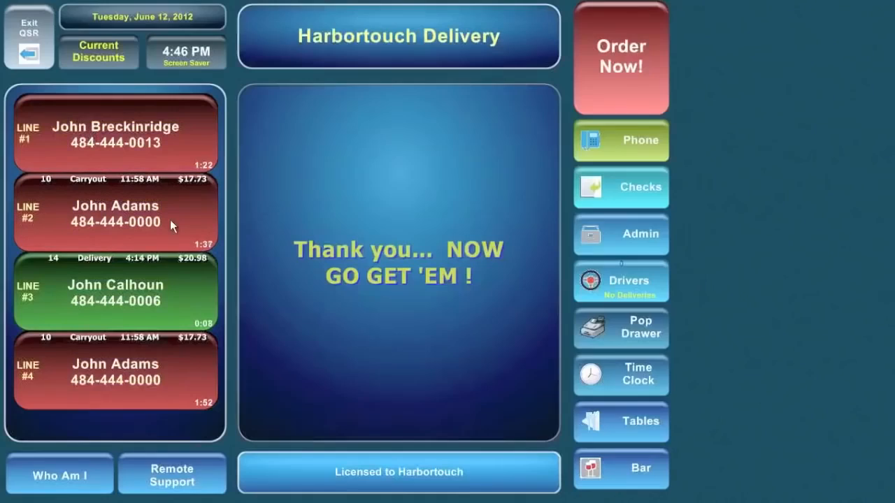
click(648, 249)
click(288, 348)
click(294, 383)
click(39, 195)
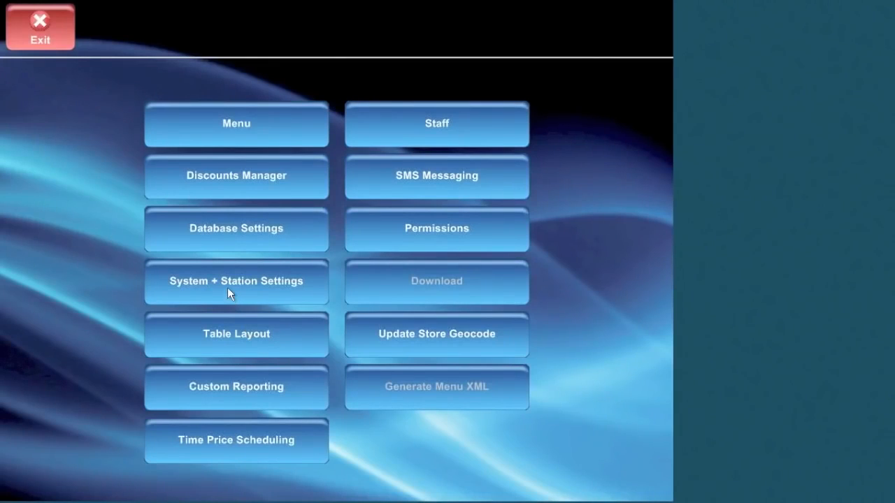
click(228, 285)
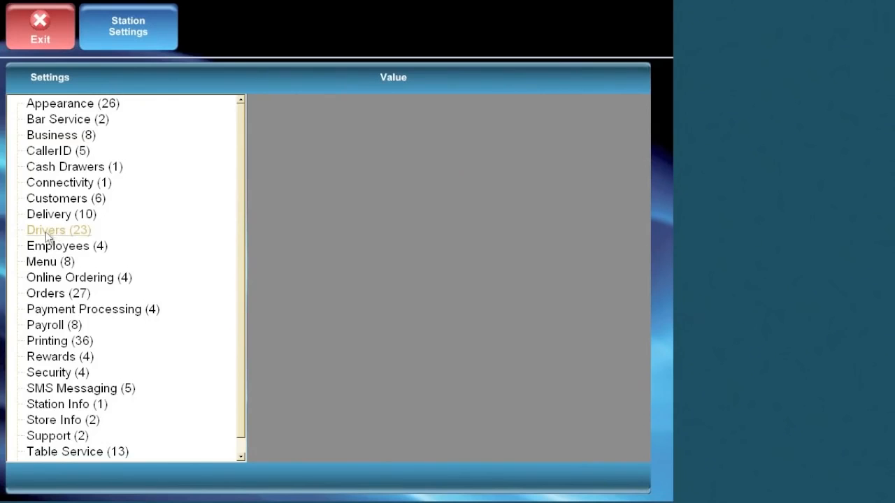
click(66, 230)
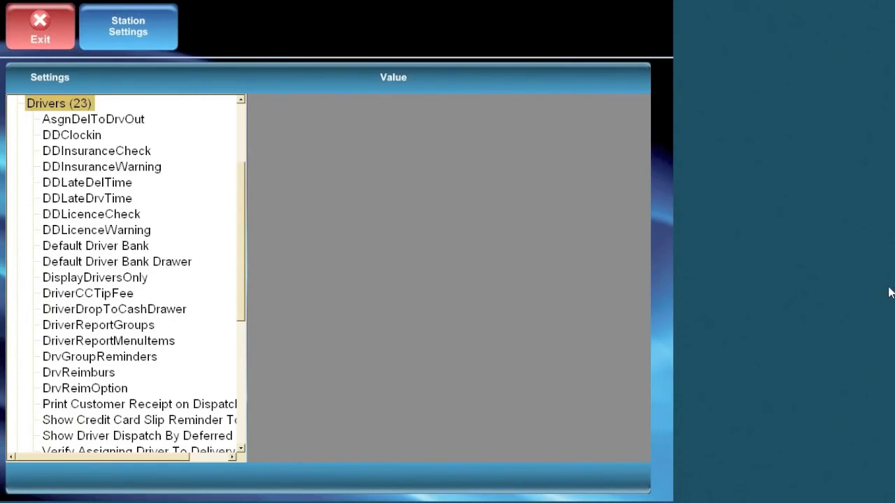
click(49, 32)
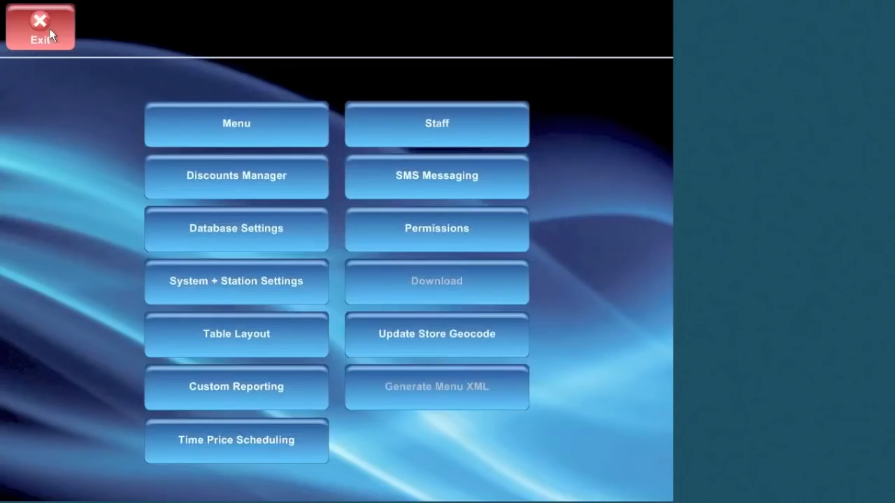
click(58, 30)
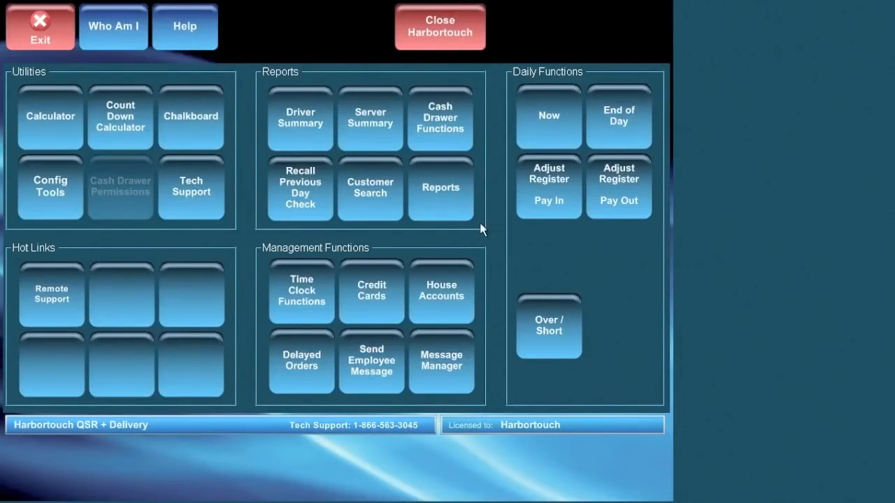
click(438, 192)
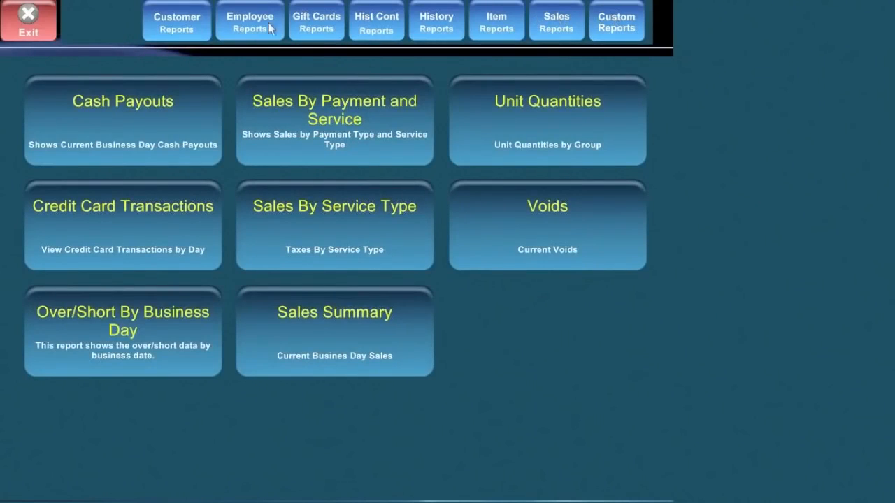
Run the Sales by Day history report for June 4–8, 2012 ($440.78 total), then close it.
click(434, 24)
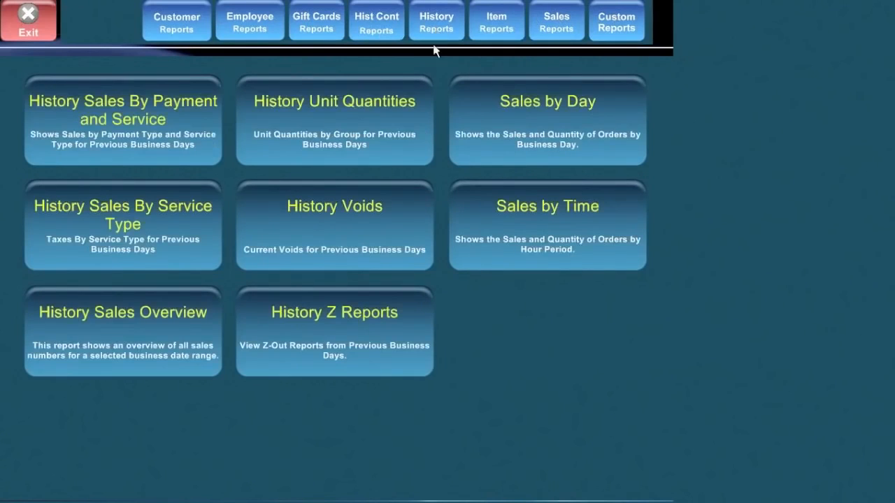
click(549, 124)
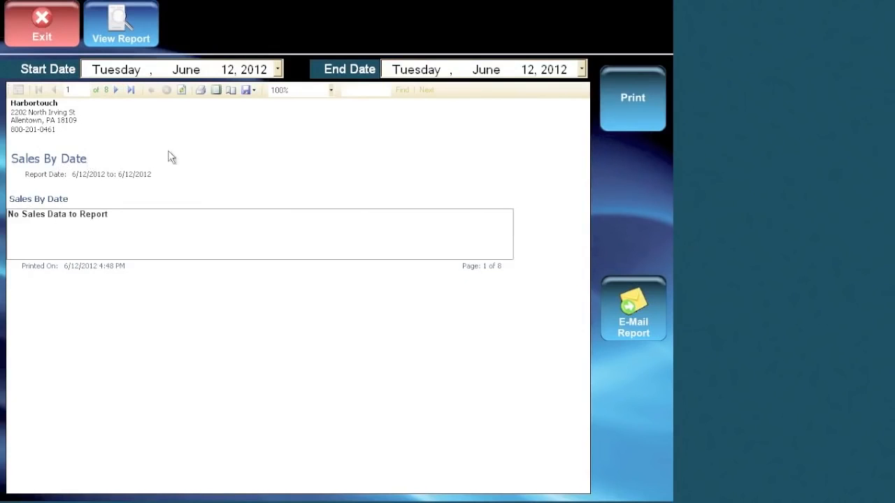
click(277, 70)
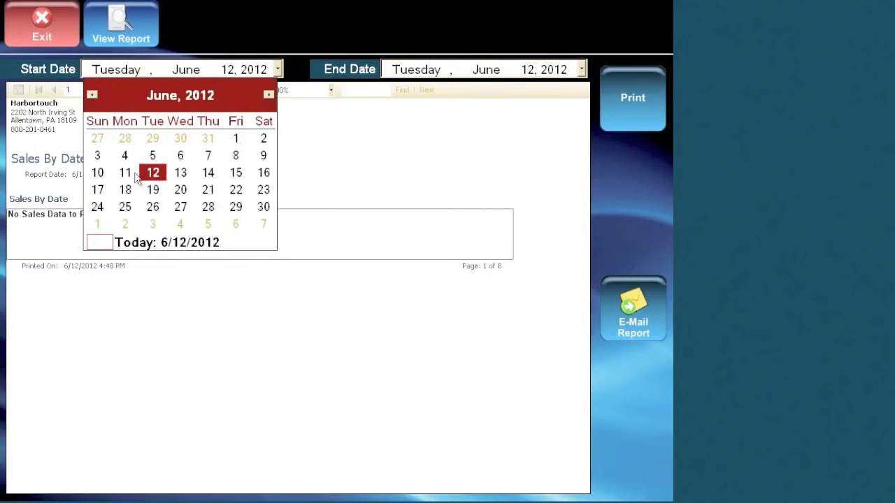
click(125, 157)
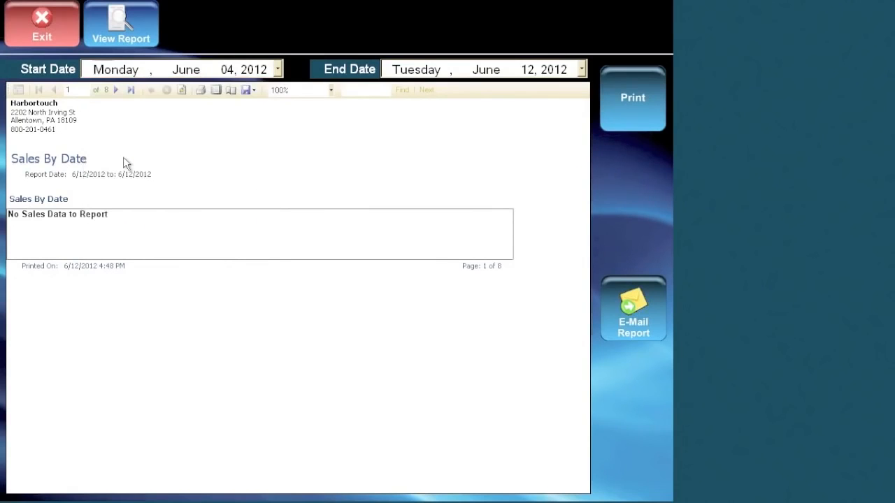
click(582, 70)
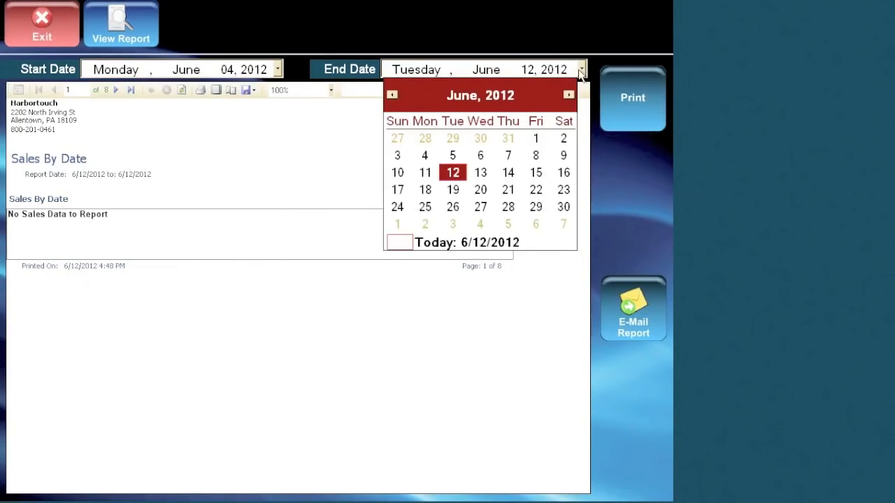
click(537, 156)
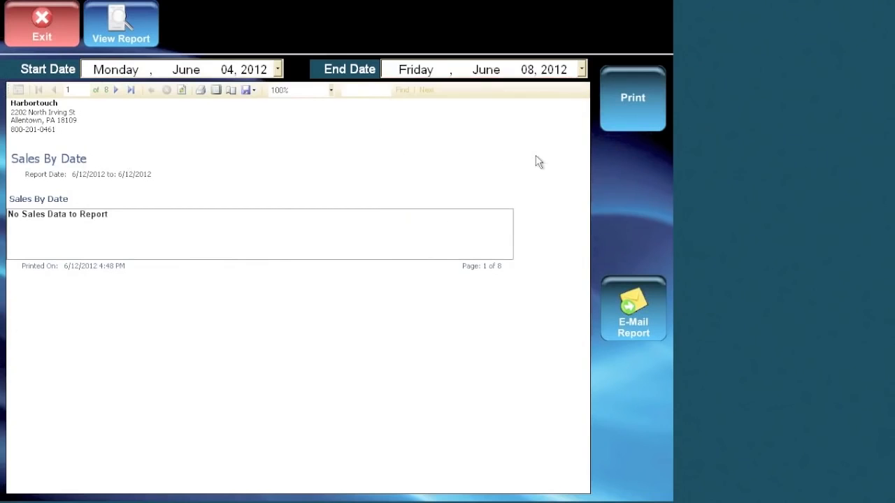
click(119, 31)
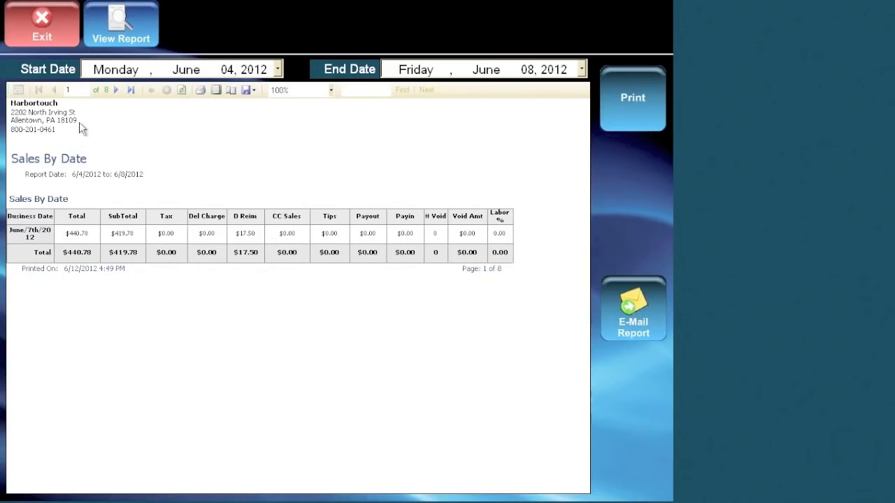
click(32, 25)
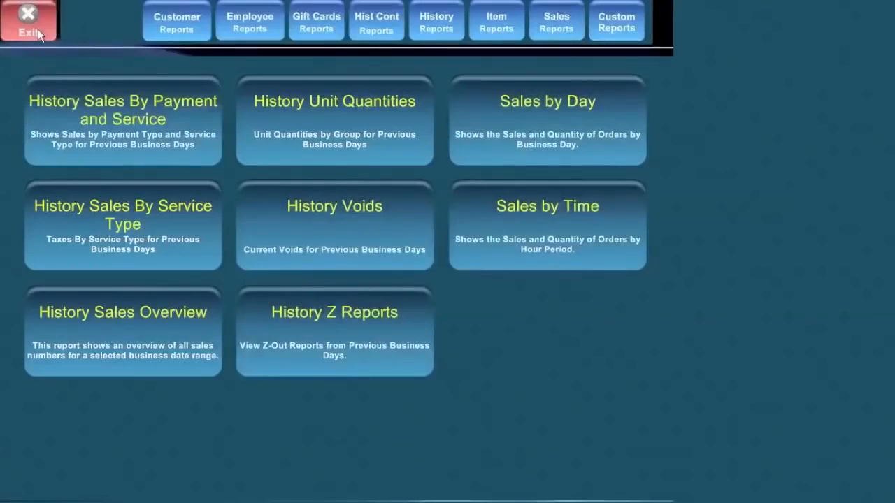
Open employee 2's record from the Config Tools Staff list.
click(43, 25)
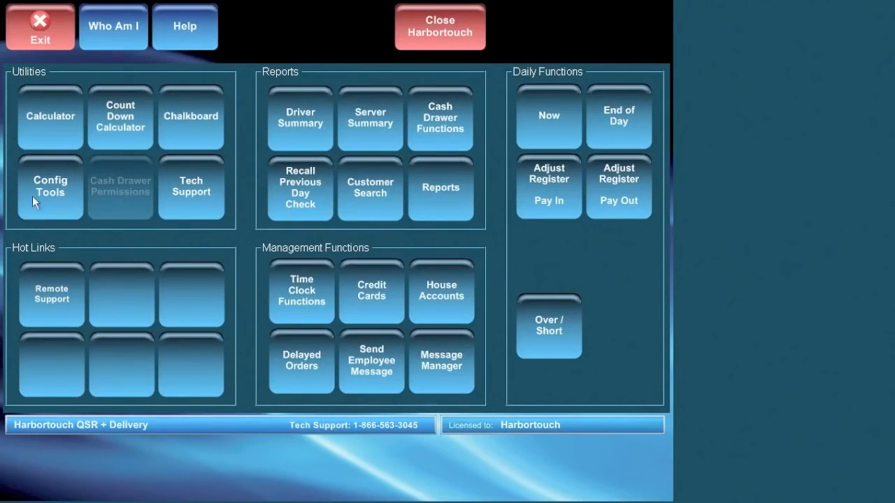
click(50, 185)
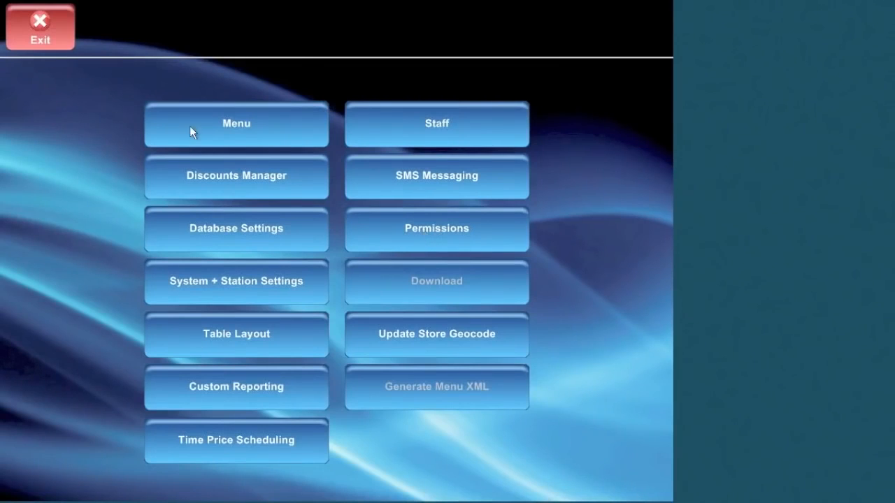
click(425, 133)
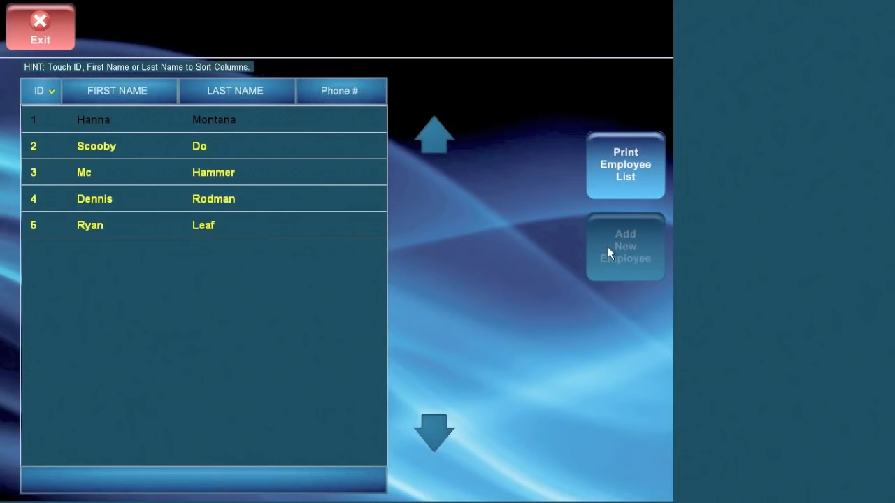
click(100, 149)
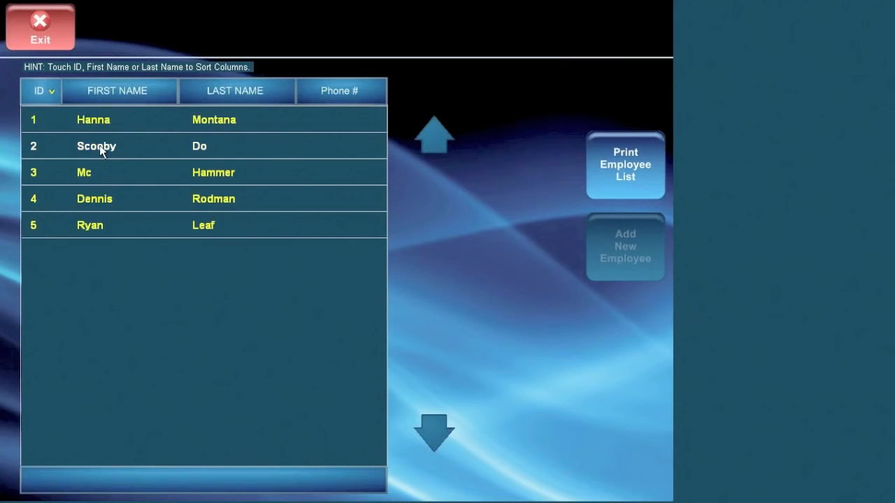
click(101, 150)
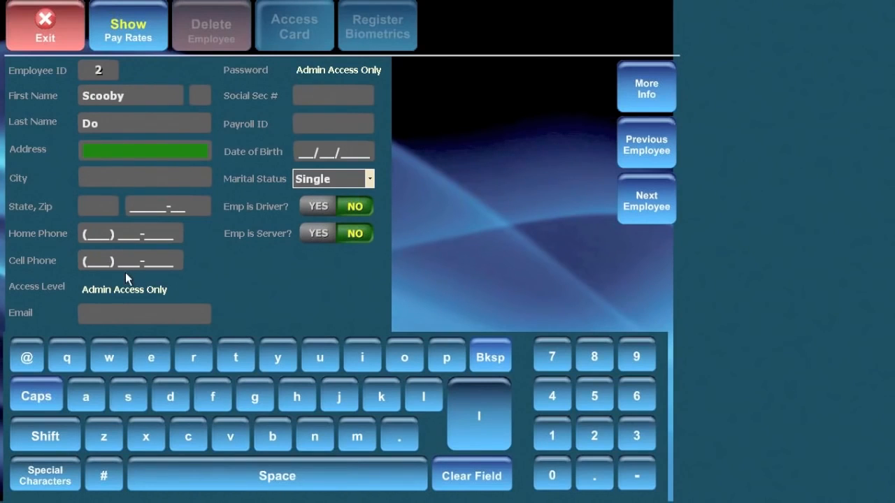
Review employee 2's pay rates (Assistant Manager, $8.50 hourly) and More Info, then hide rates on Main Info.
click(141, 40)
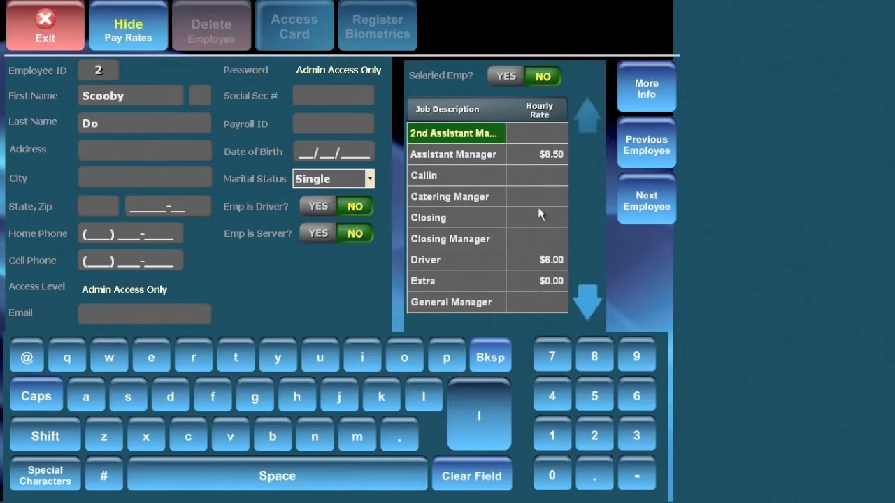
click(592, 297)
click(592, 297)
click(589, 119)
click(644, 89)
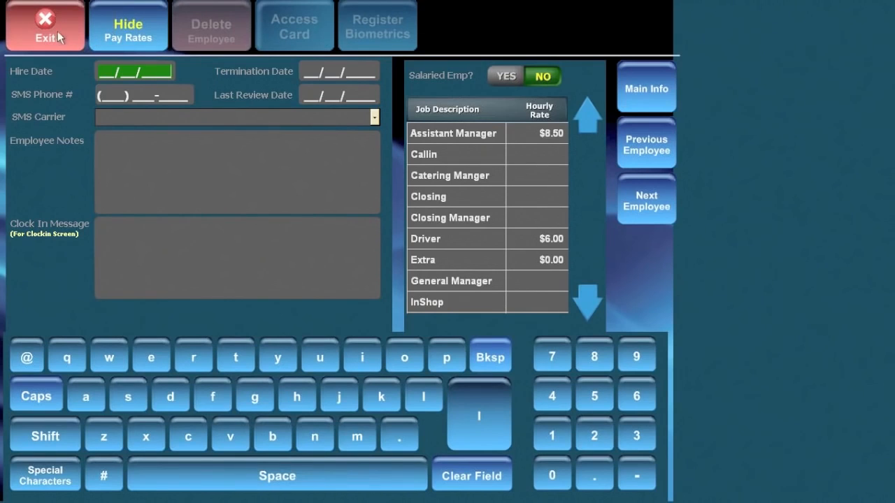
click(151, 36)
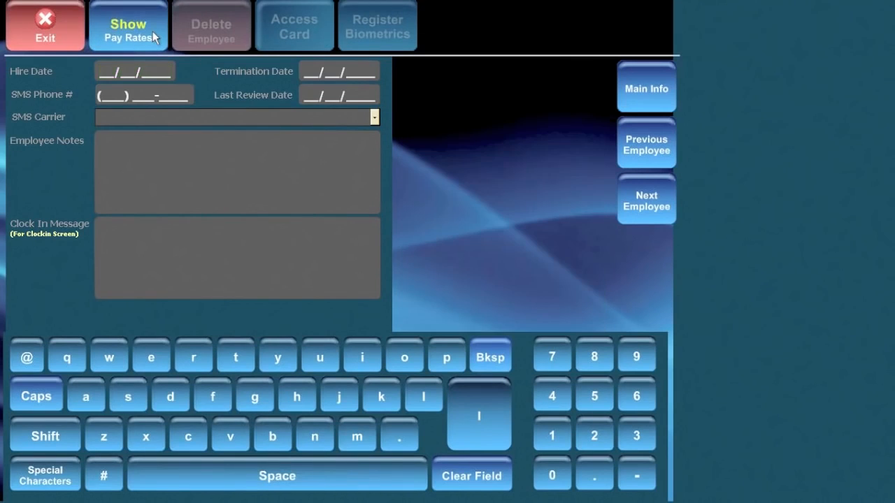
click(654, 83)
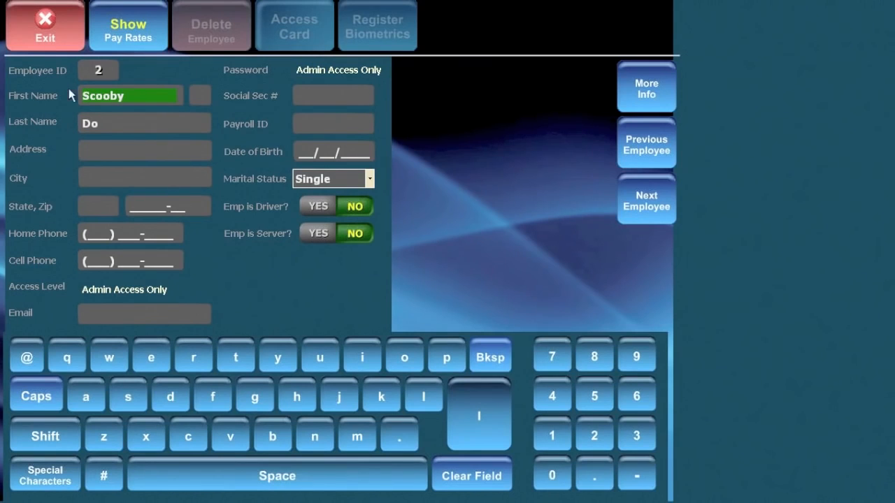
Exit employee 2's record and the five-employee staff list back to the config menu.
click(50, 25)
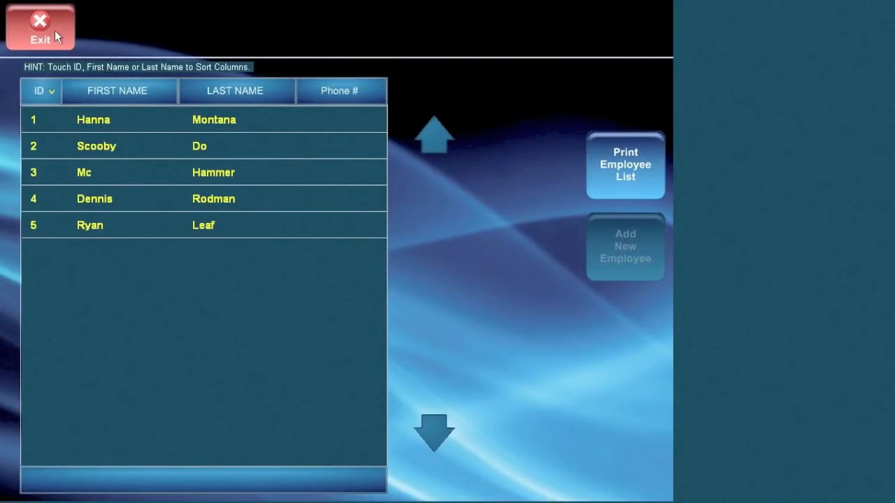
click(55, 30)
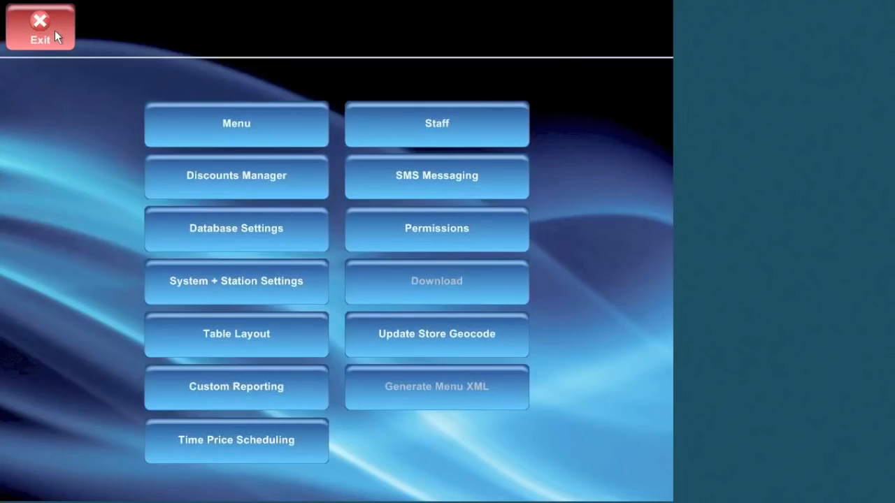
Attempt to open permission groups, dismiss the admin-only warning, and return to the main screen.
click(445, 231)
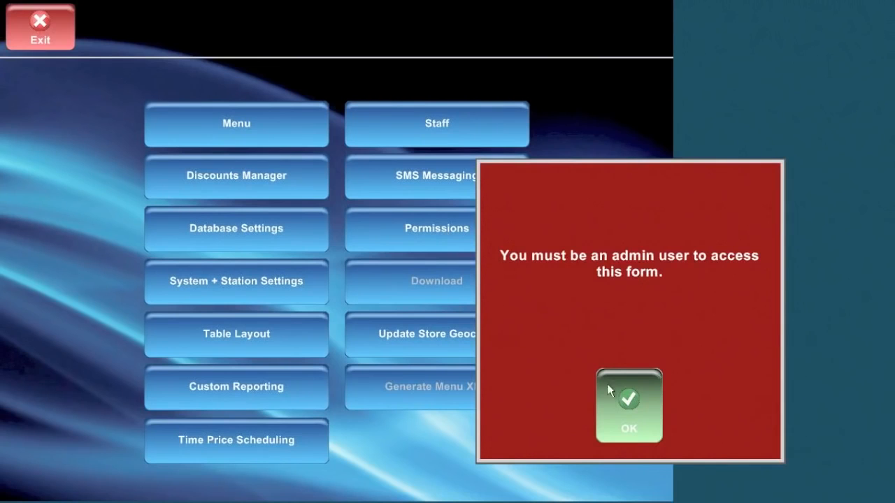
click(631, 402)
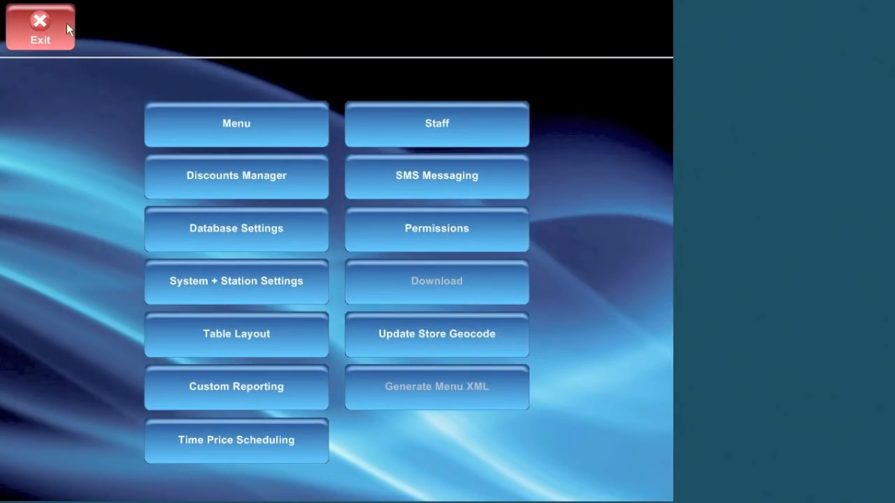
click(67, 24)
click(38, 42)
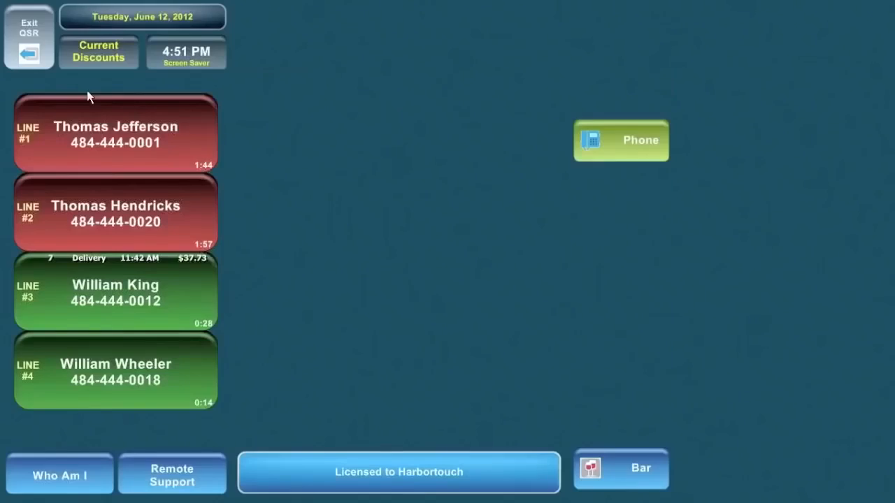
Sign in to back office with the technician login and open Config Tools.
click(642, 245)
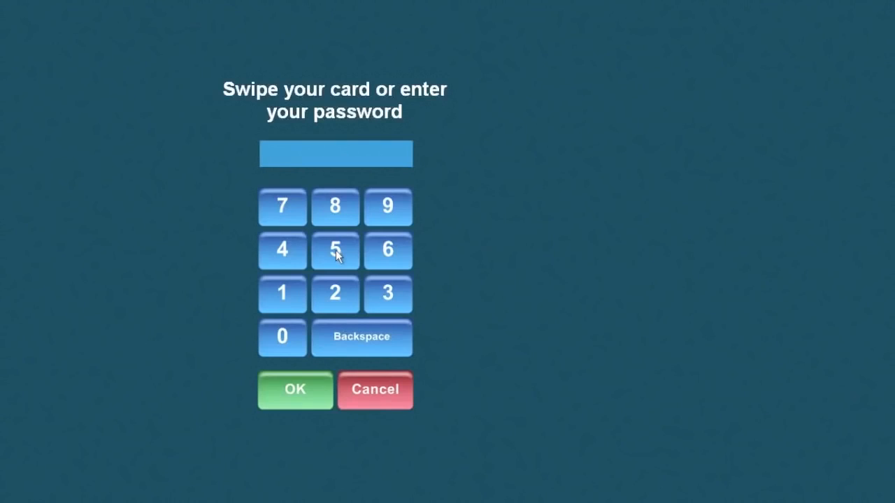
key(ctrl+t)
text(QSRTech)
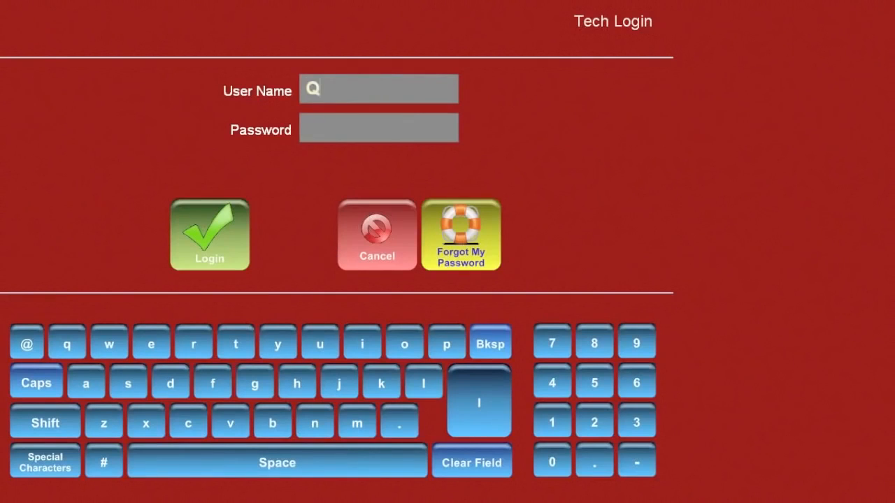
key(Tab)
text(********)
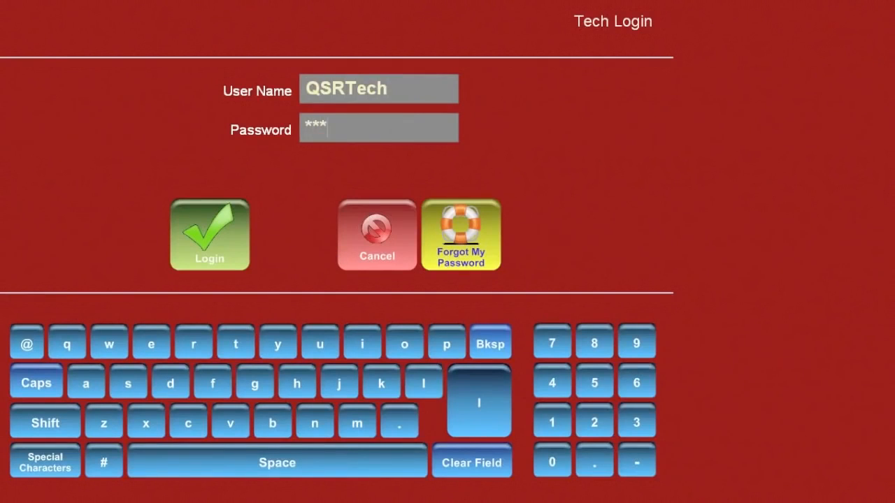
key(Return)
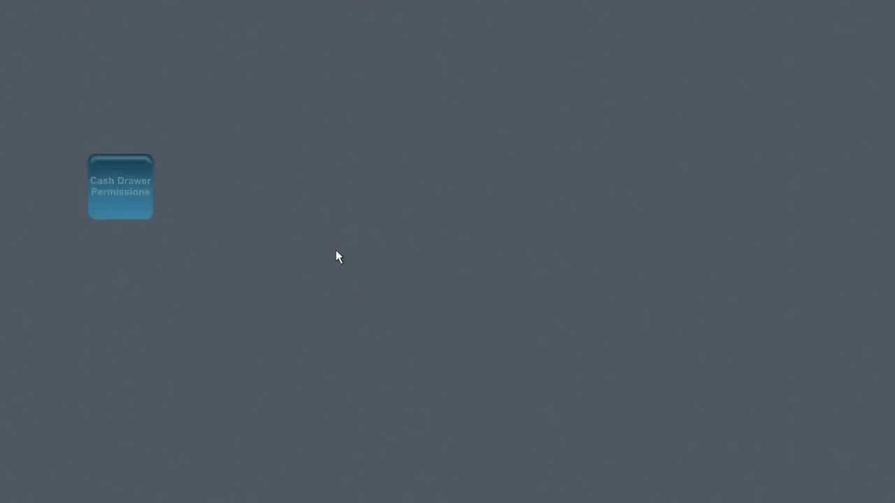
click(47, 186)
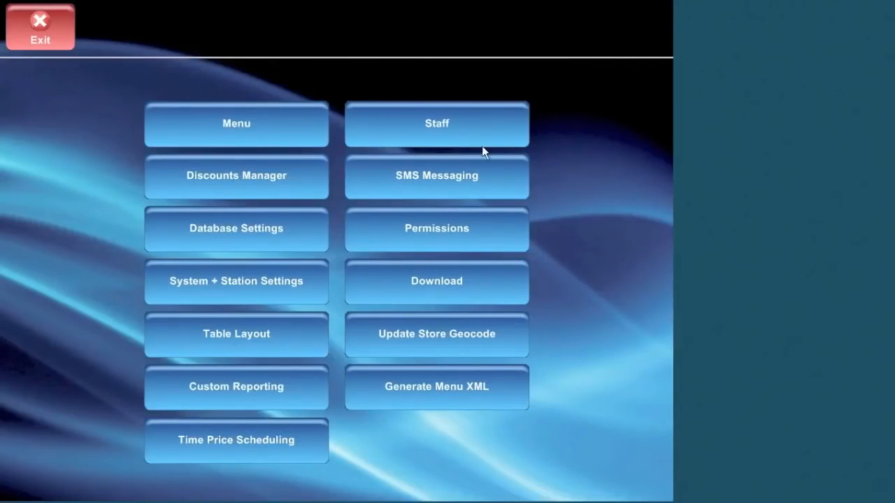
click(443, 124)
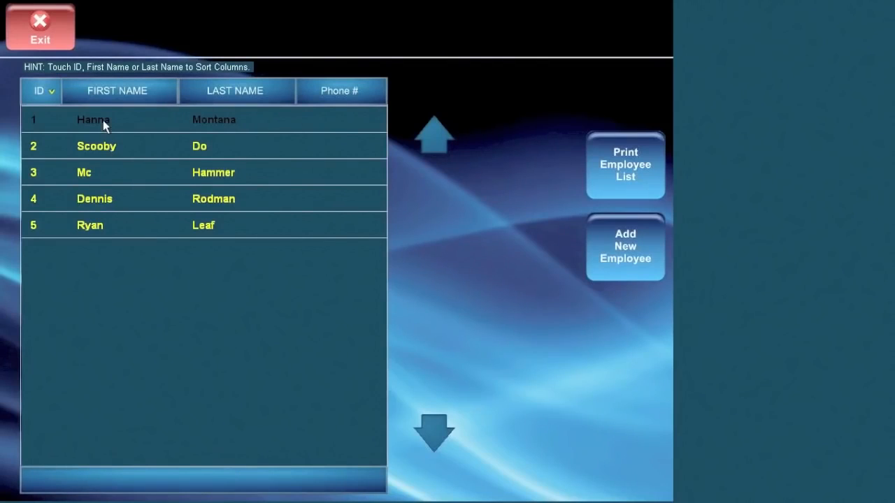
click(103, 120)
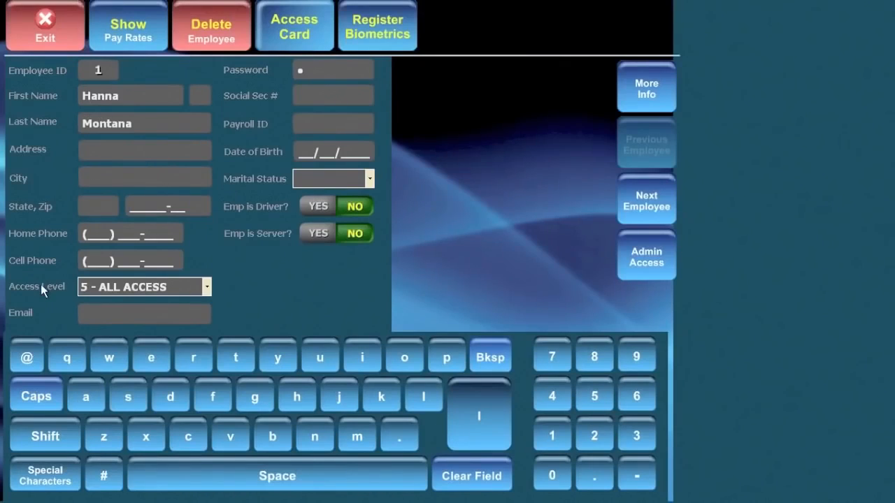
click(206, 291)
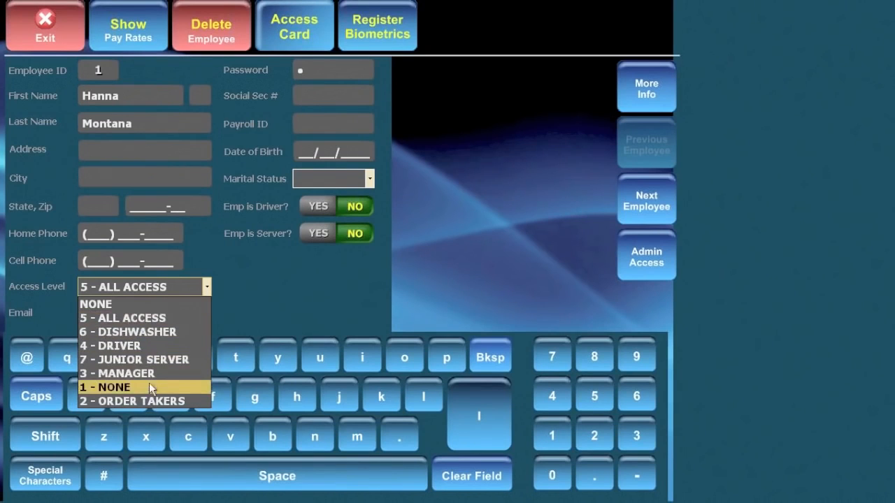
click(279, 278)
click(59, 28)
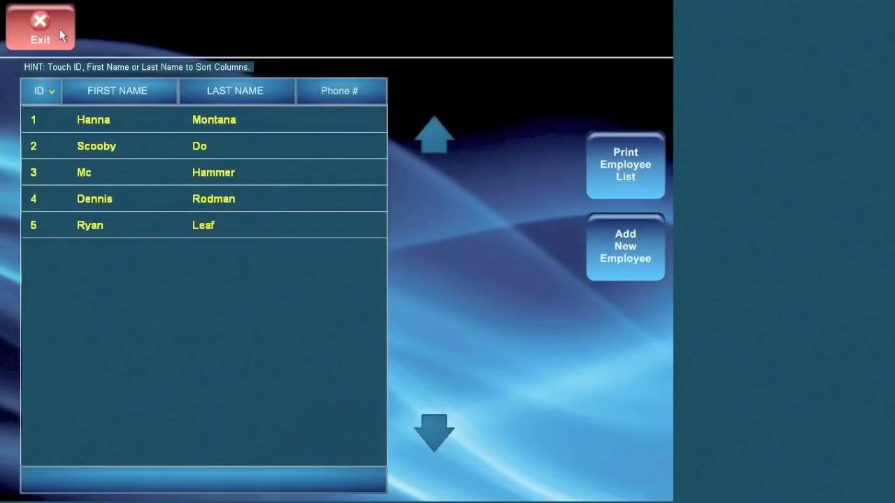
click(55, 29)
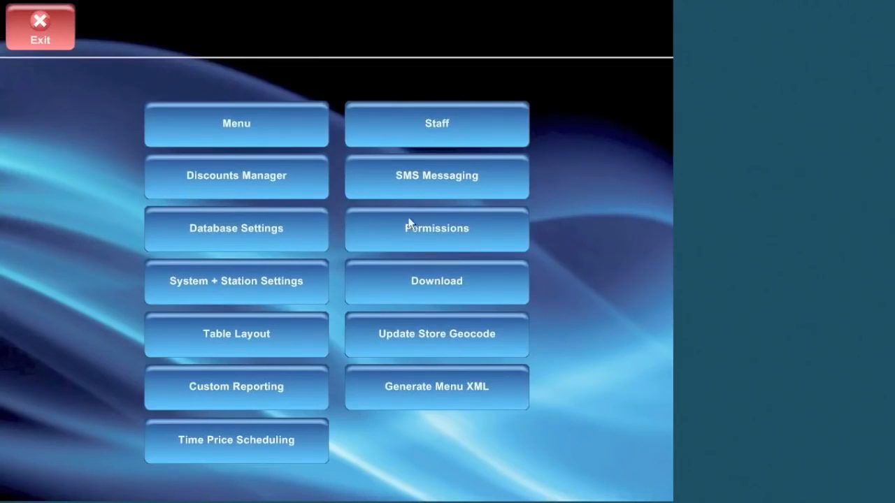
Add a permission group named 'Test Group' with description 'Just a Test' and save it.
click(446, 237)
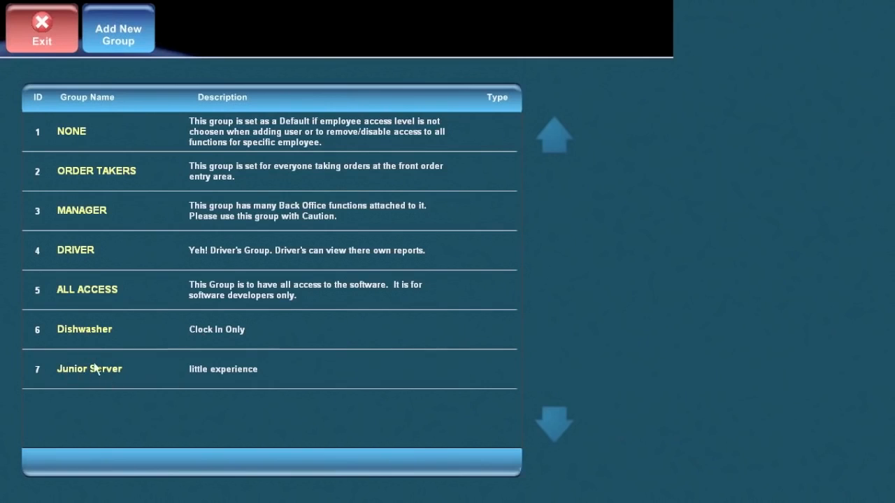
click(124, 34)
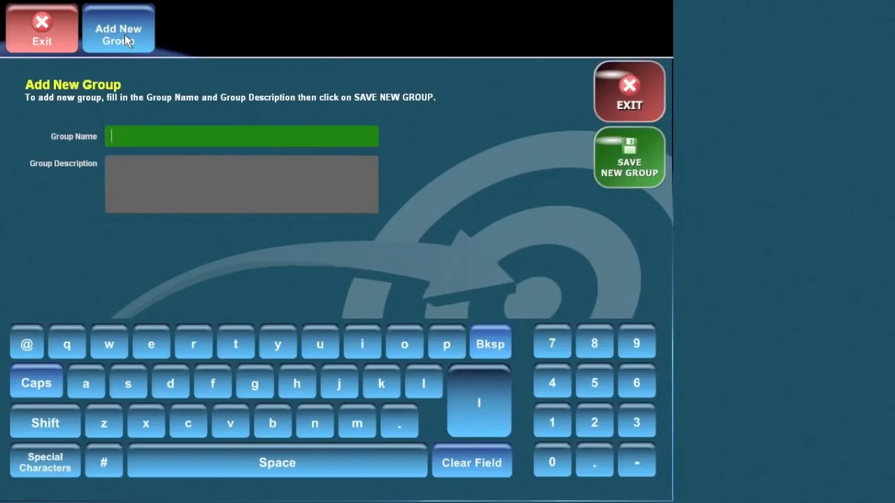
text(Test Group)
click(155, 164)
text(Just a Test)
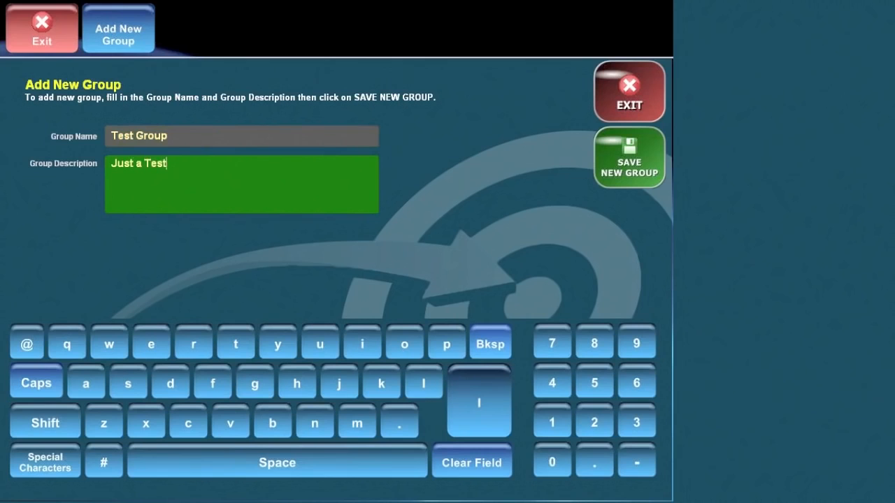
click(644, 181)
click(629, 433)
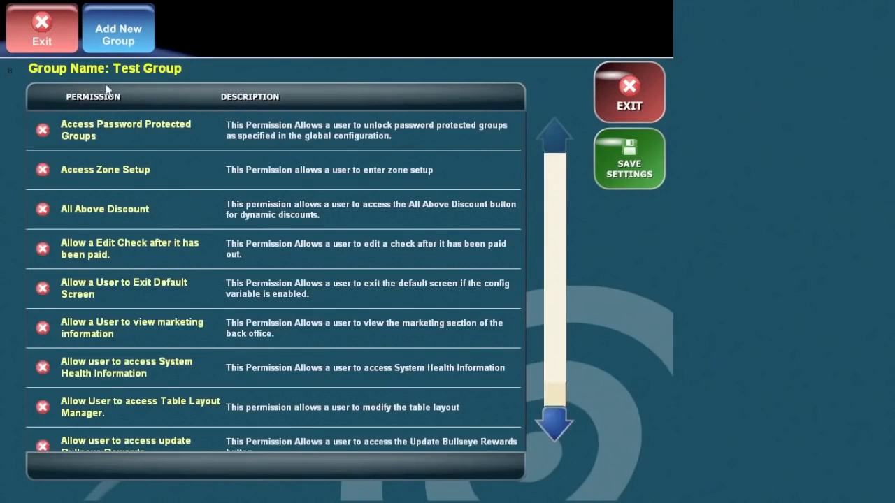
Review Test Group's permissions, toggling All Above Discount, then exit to the settings menu.
click(552, 158)
click(557, 425)
click(554, 130)
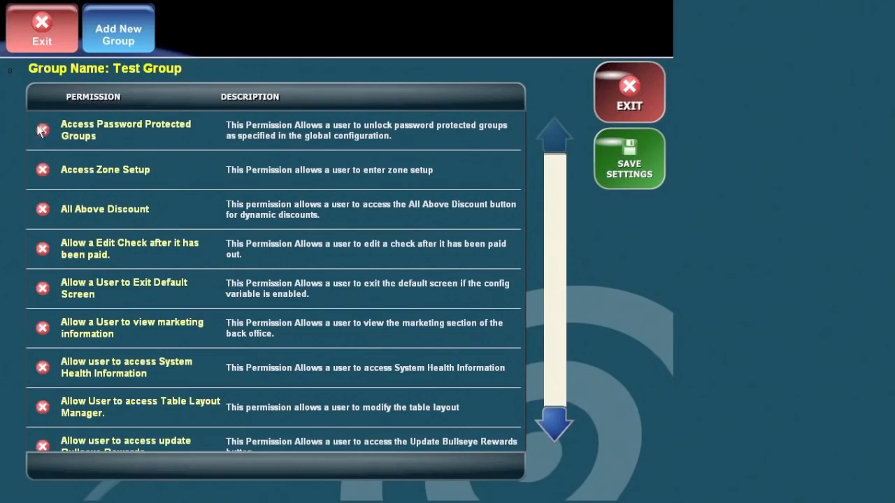
click(62, 226)
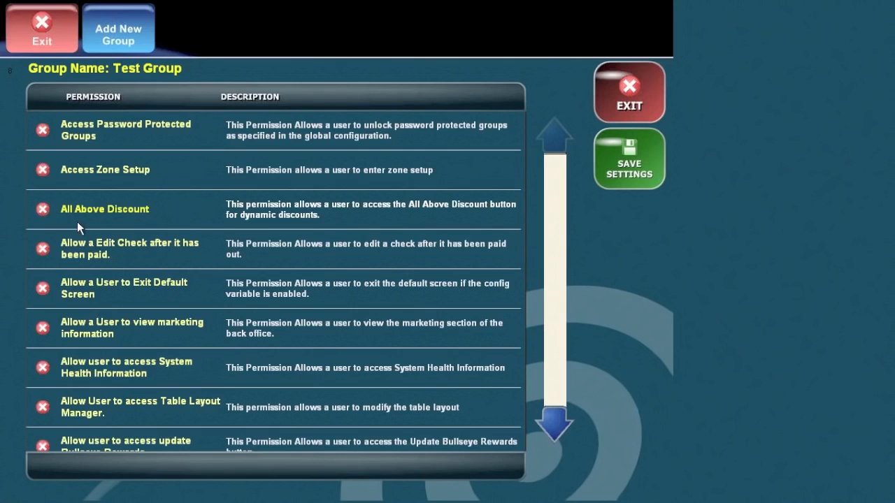
drag(553, 422, 554, 423)
click(54, 29)
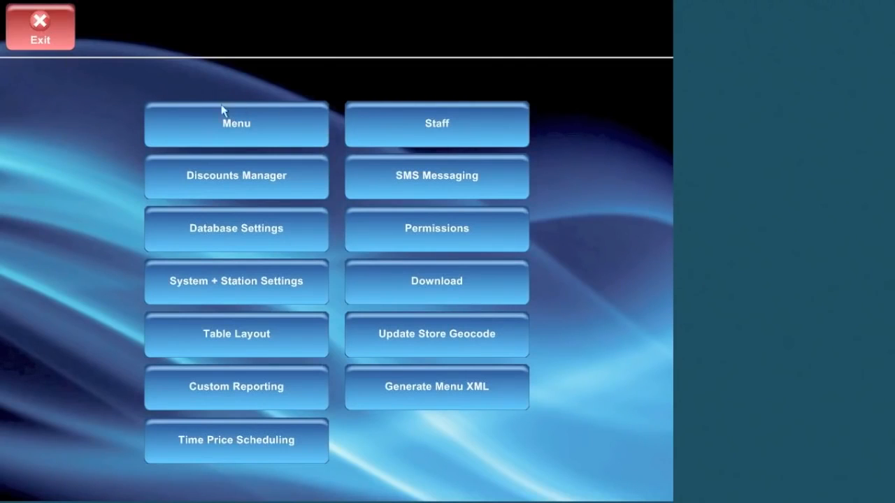
In the menu editor, remove the XXXXLG Pizza item from the Pizza grid.
click(247, 127)
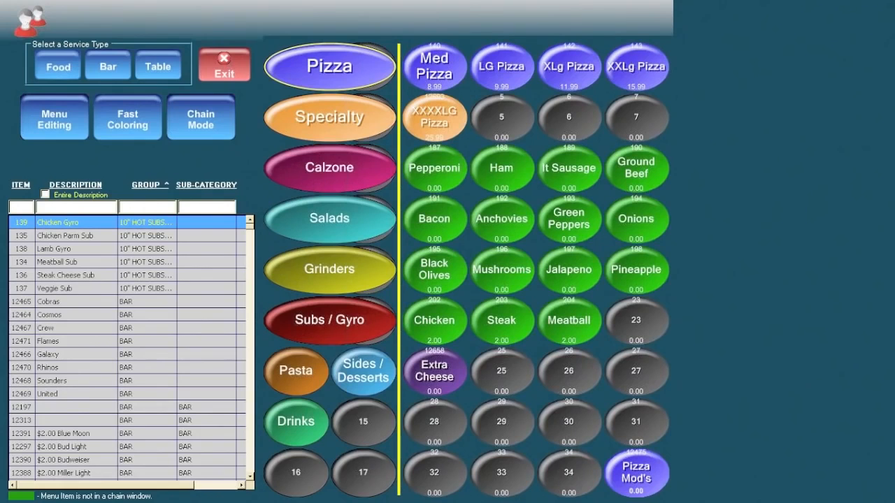
right_click(433, 122)
click(484, 269)
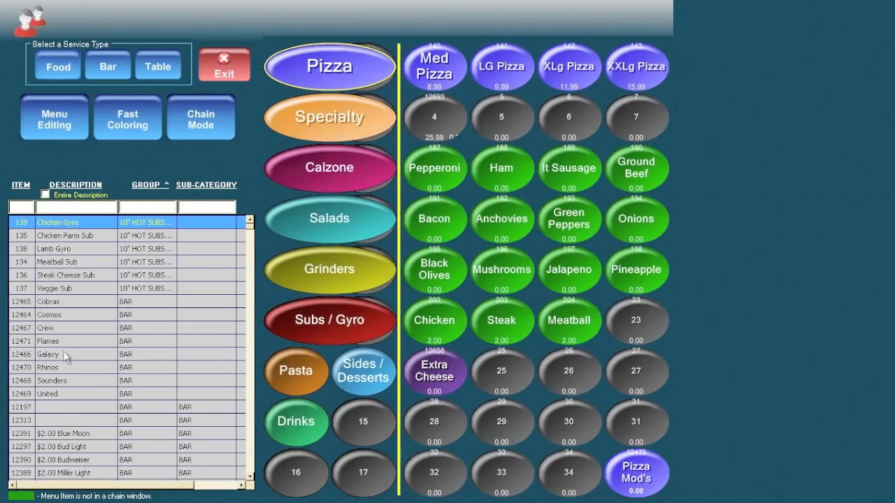
Browse the menu categories, then view and close the Sm Calzone item record (6.99).
drag(250, 227, 260, 206)
click(319, 123)
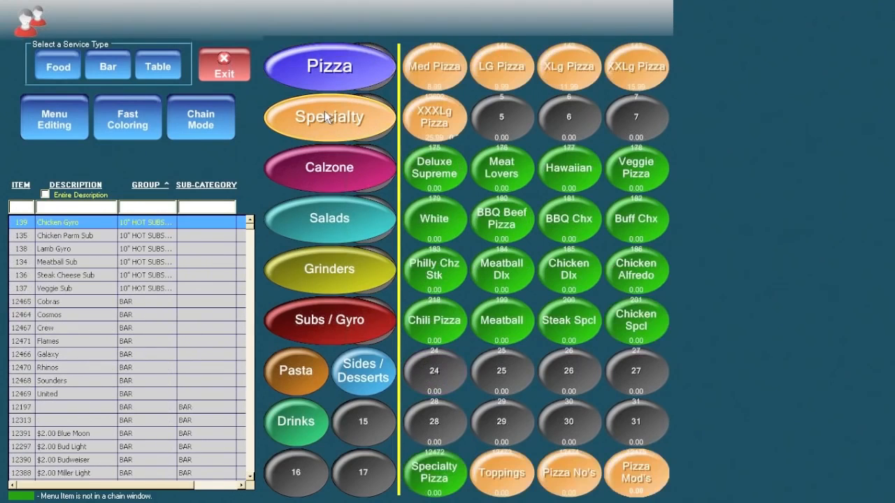
click(334, 173)
click(329, 224)
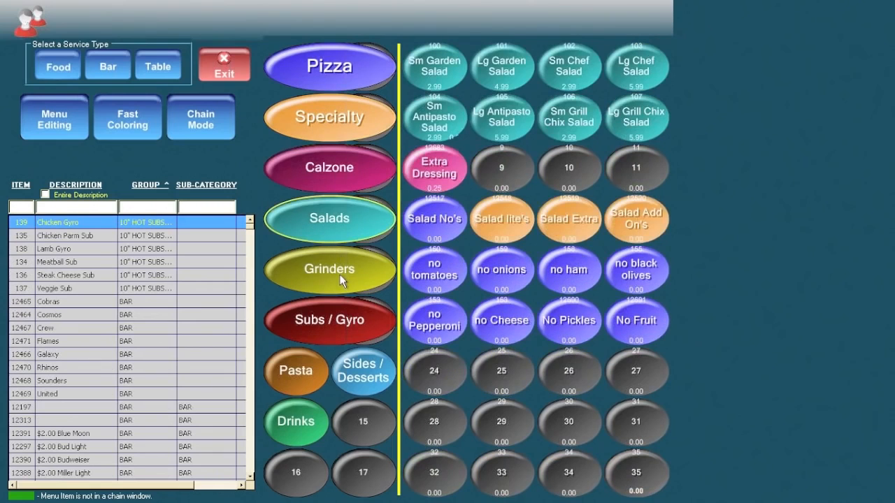
click(343, 271)
click(342, 324)
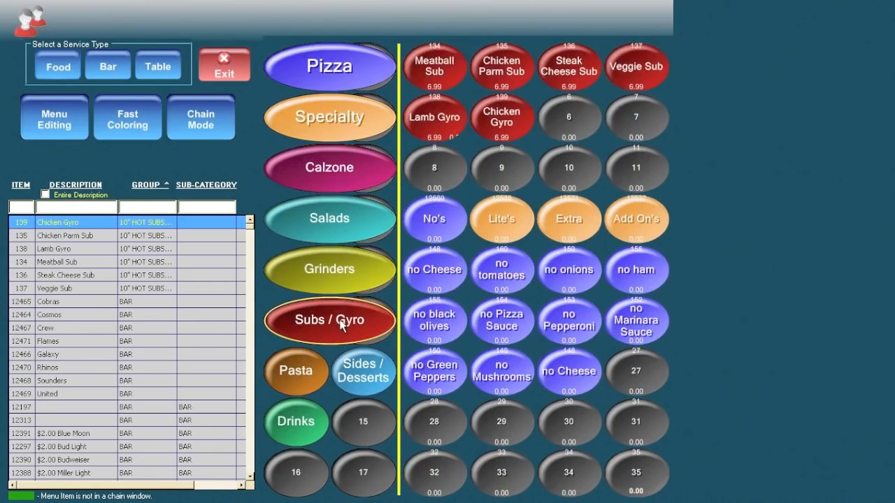
click(297, 372)
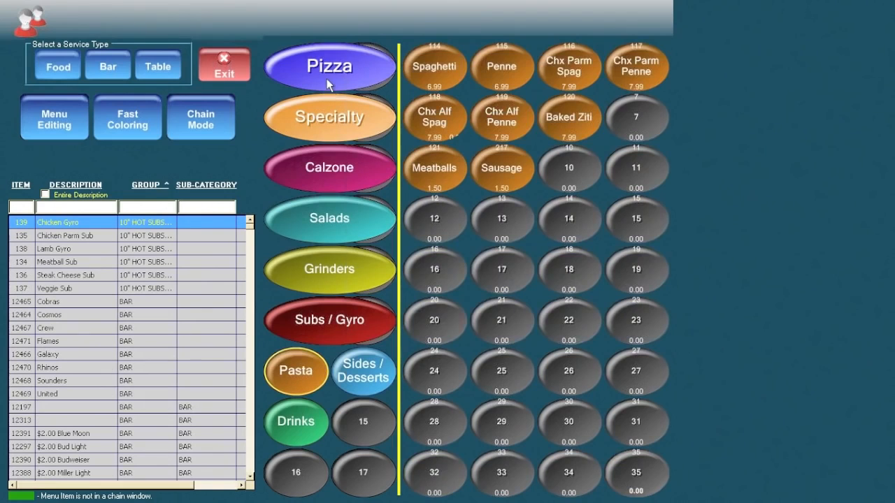
click(326, 78)
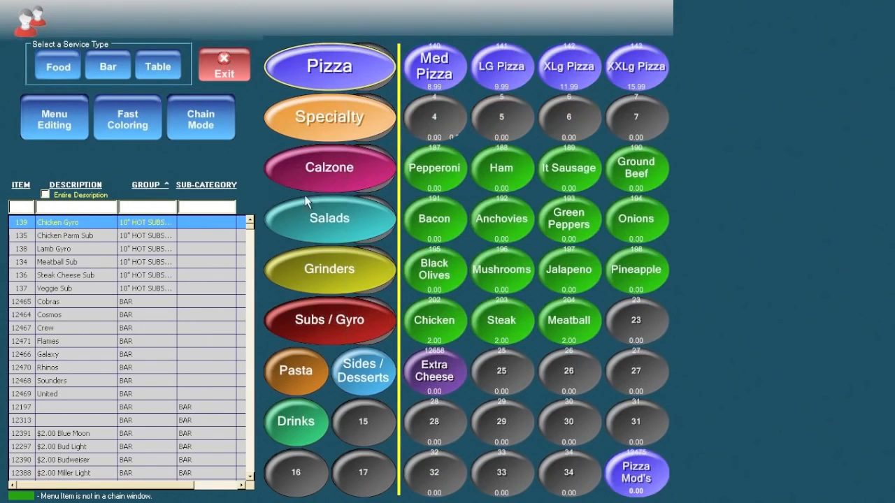
click(346, 171)
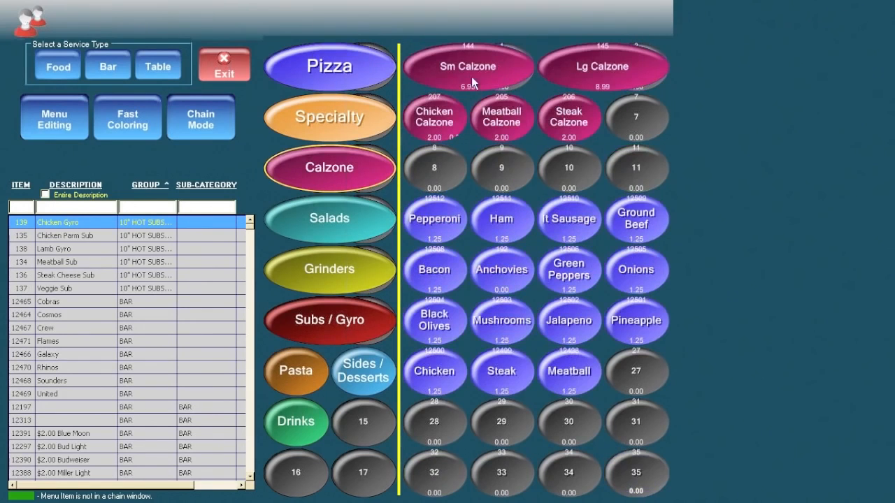
click(468, 70)
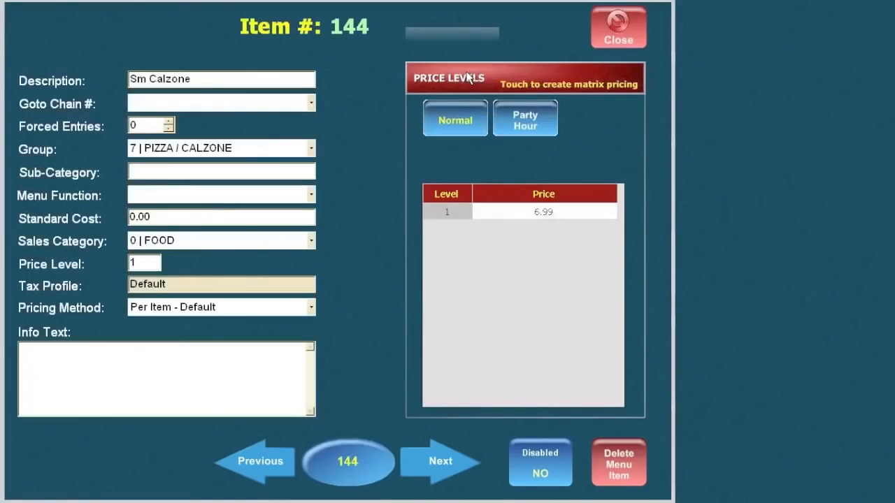
click(601, 27)
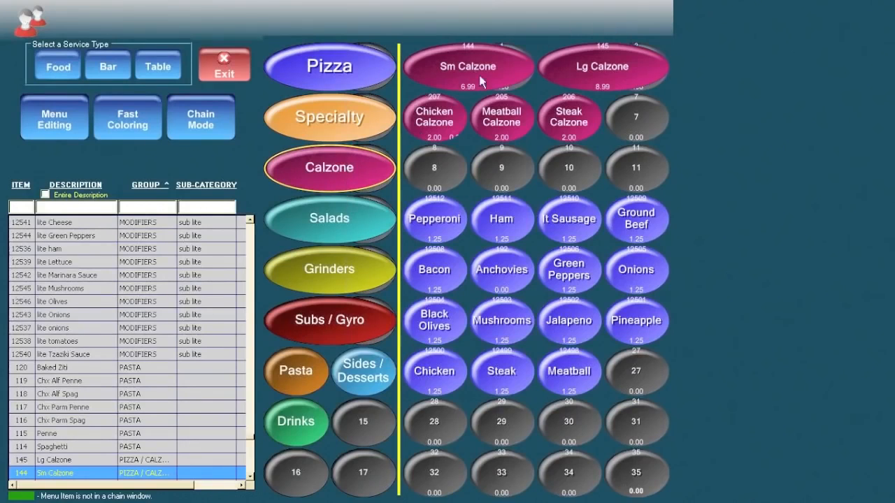
Change Sm Calzone's level 1 price from 6.99 to 9.99.
click(487, 61)
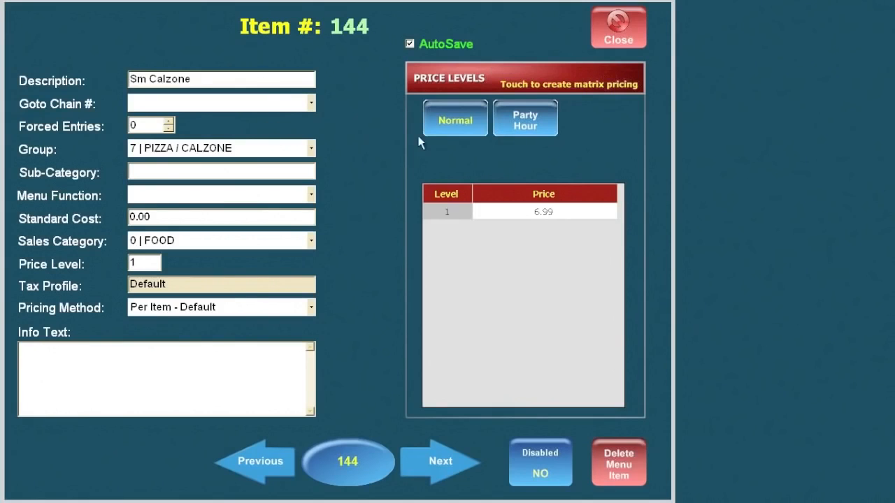
click(542, 211)
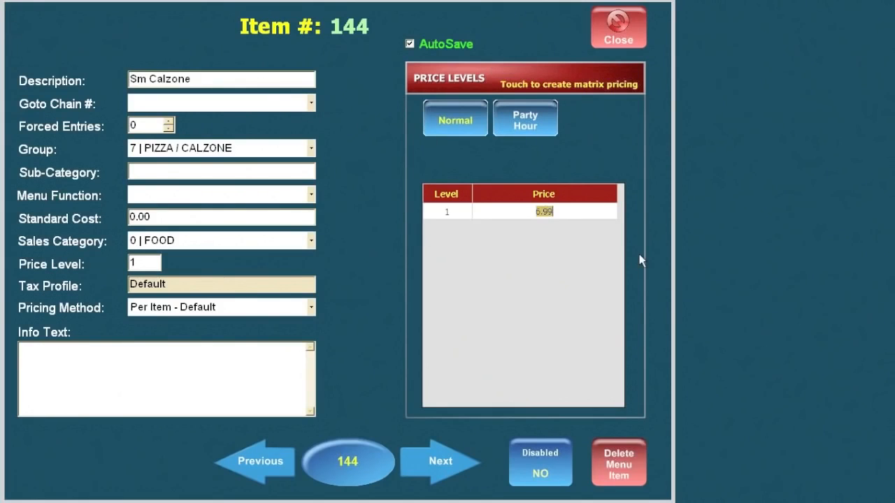
text(9.99)
click(602, 37)
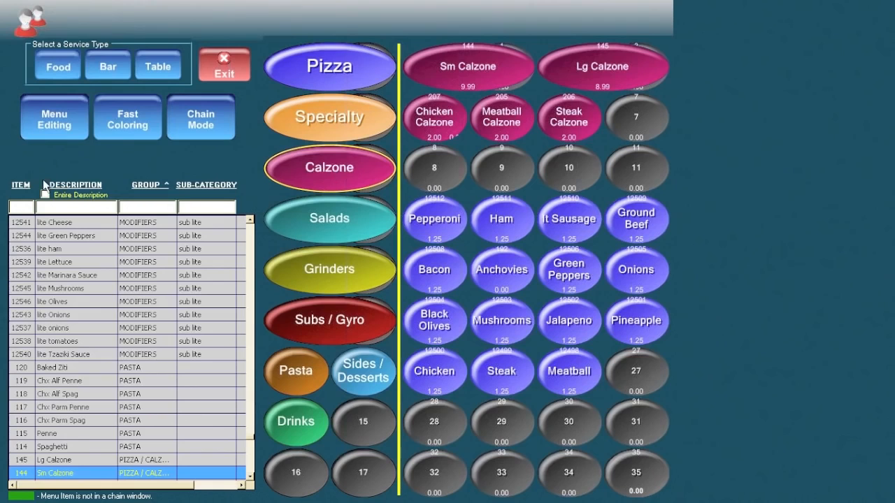
Create new menu item 12694 with the description 'Cheese Steak Calzone'.
click(54, 117)
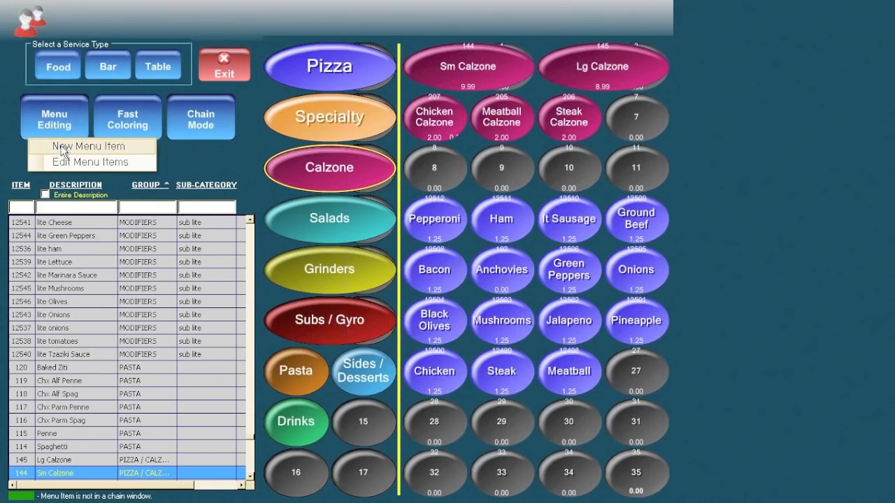
click(63, 148)
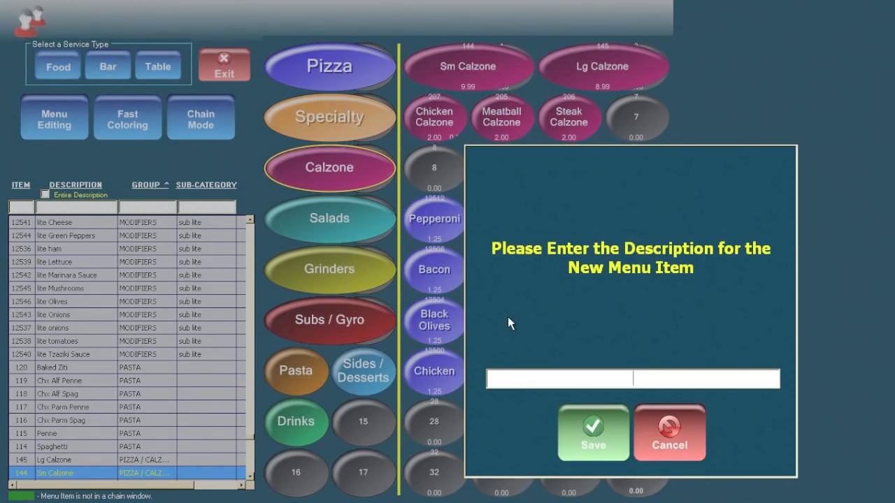
text(Cheese St)
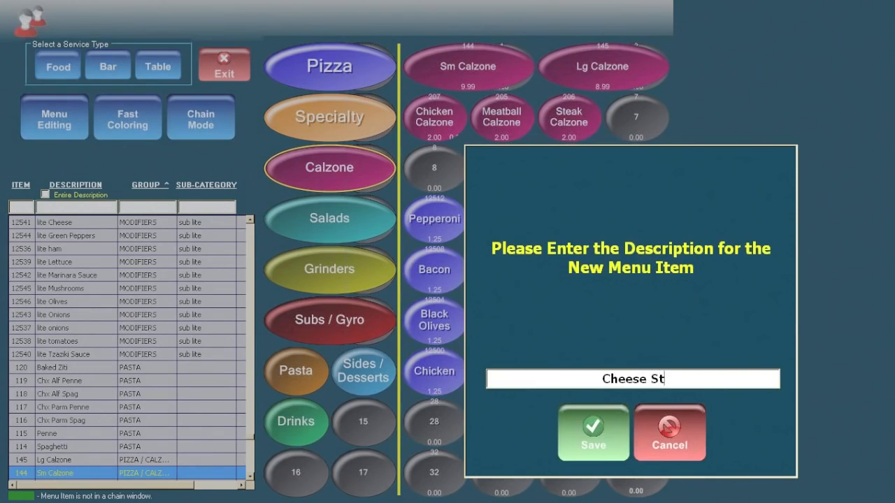
text(eak Calzone)
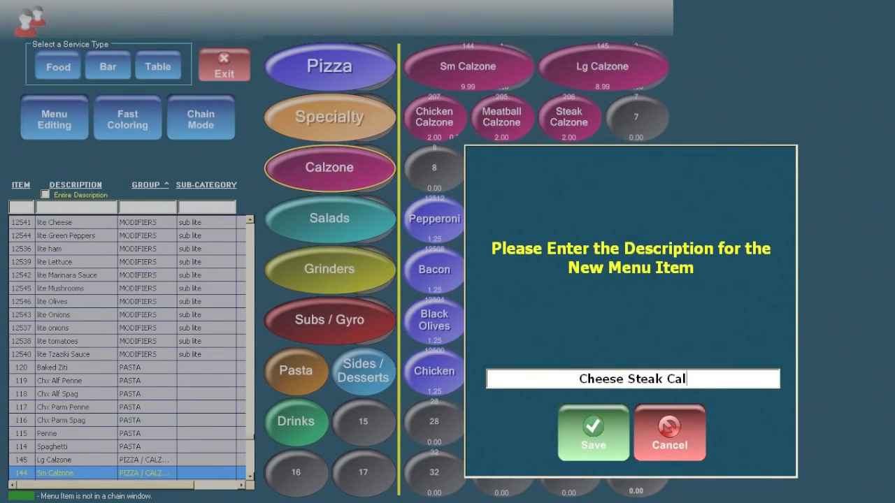
click(600, 443)
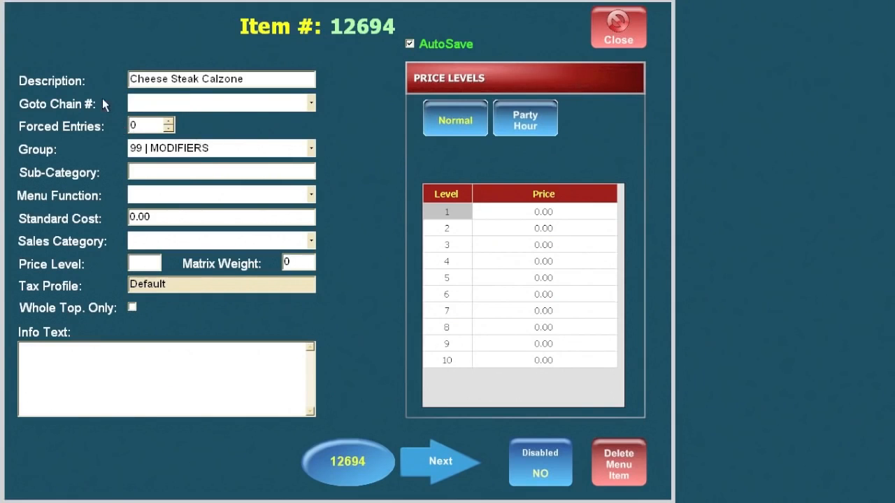
Link Cheese Steak Calzone to chain 103 PIZZA TOPPING and group 7 PIZZA / CALZONE.
click(311, 107)
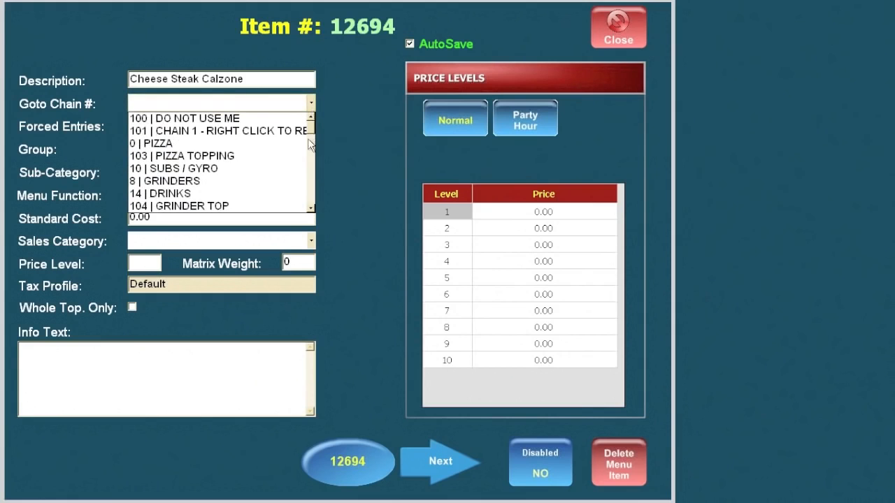
mouse_move(312, 126)
mouse_down()
mouse_move(317, 194)
mouse_move(319, 129)
mouse_up()
click(216, 156)
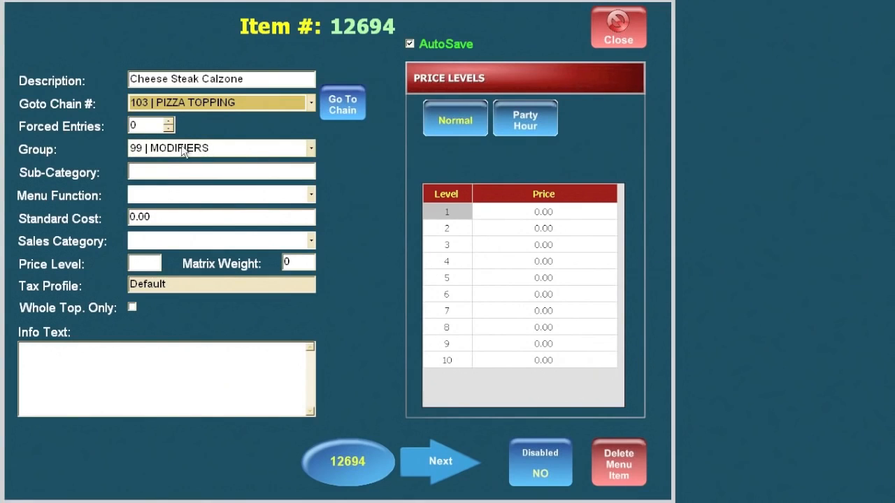
click(312, 149)
drag(310, 243, 299, 200)
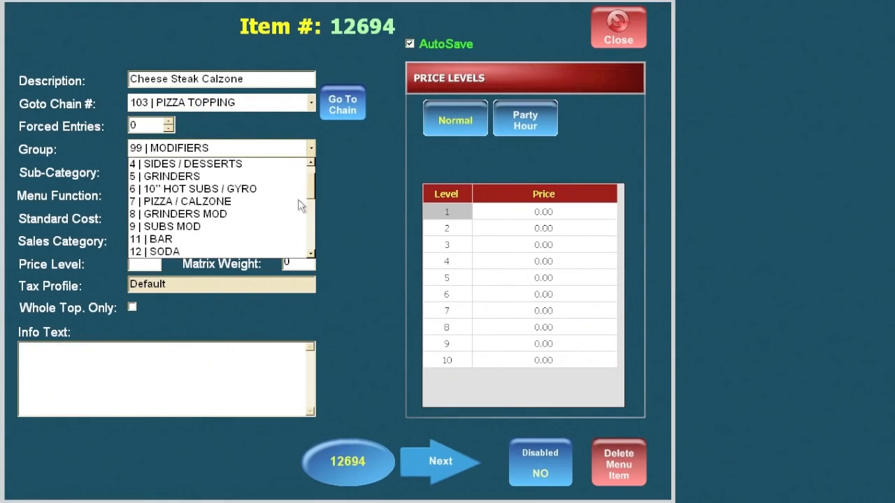
click(195, 203)
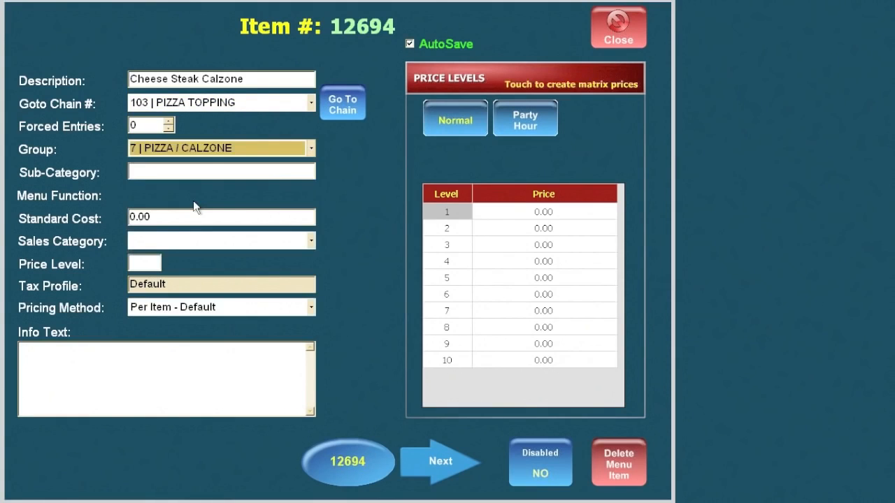
Set price level 1 at 12.99, keeping Default tax and Per Item pricing, and close.
click(137, 262)
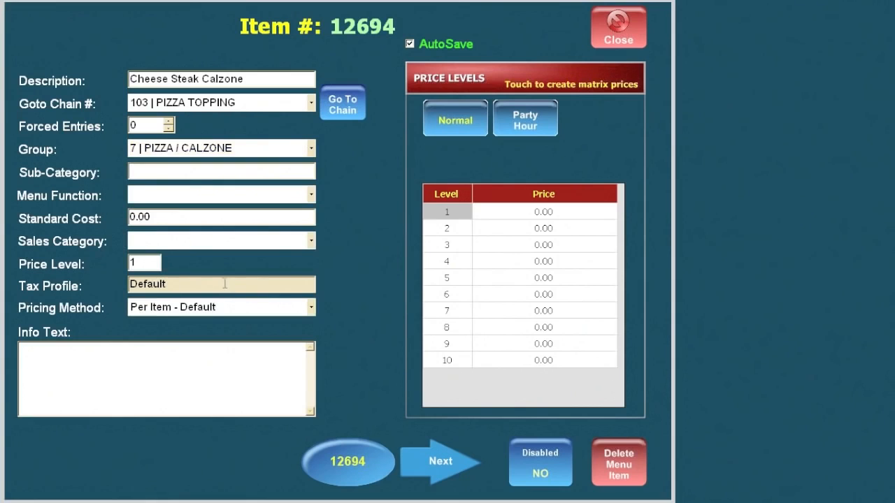
click(223, 284)
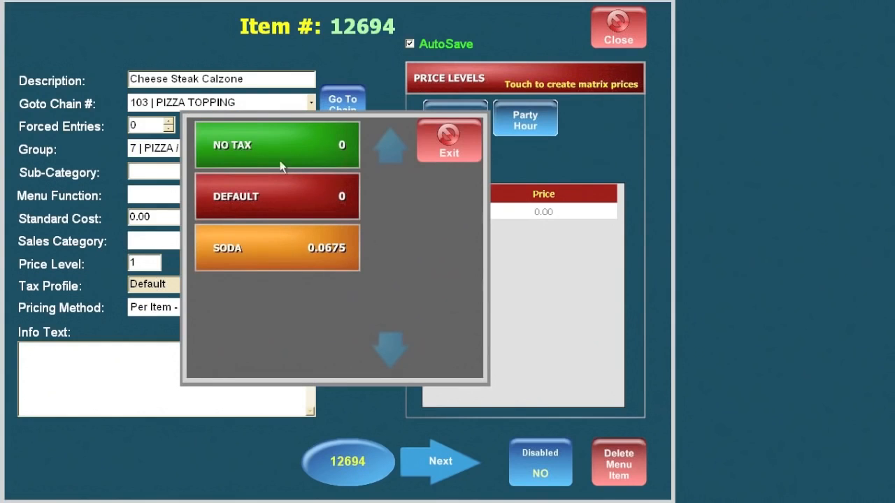
click(457, 148)
click(311, 308)
click(311, 309)
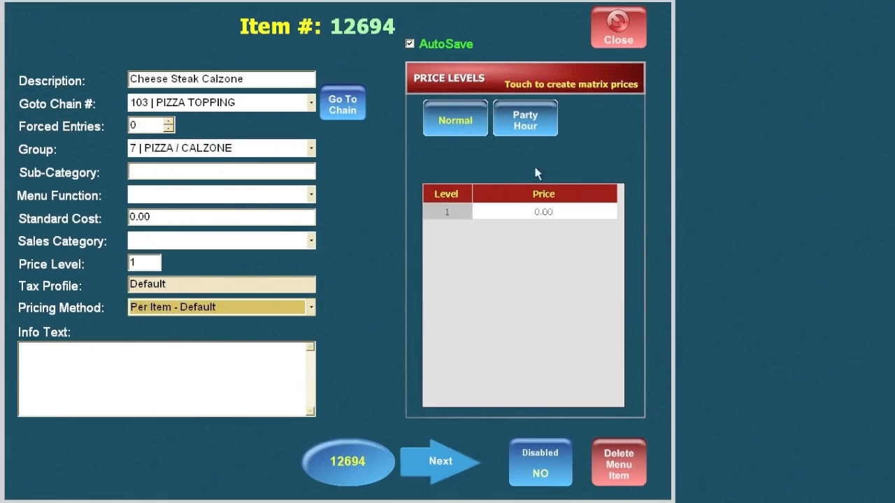
click(542, 212)
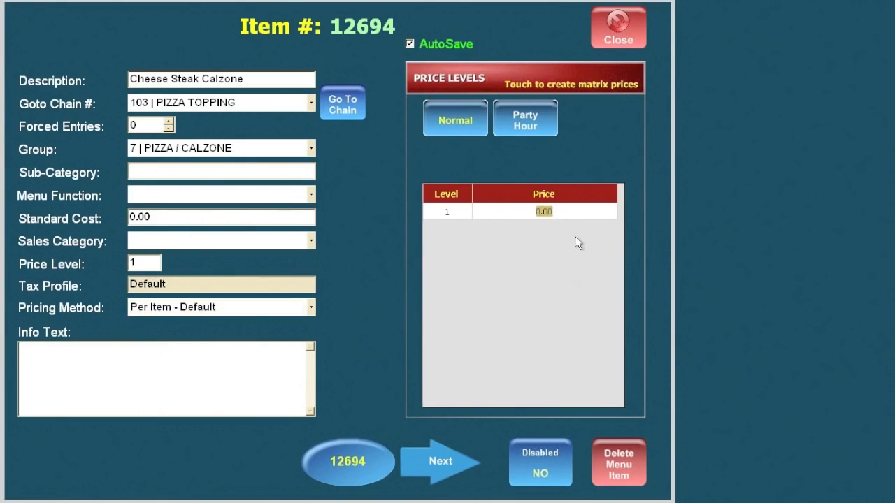
text(12.99)
click(626, 33)
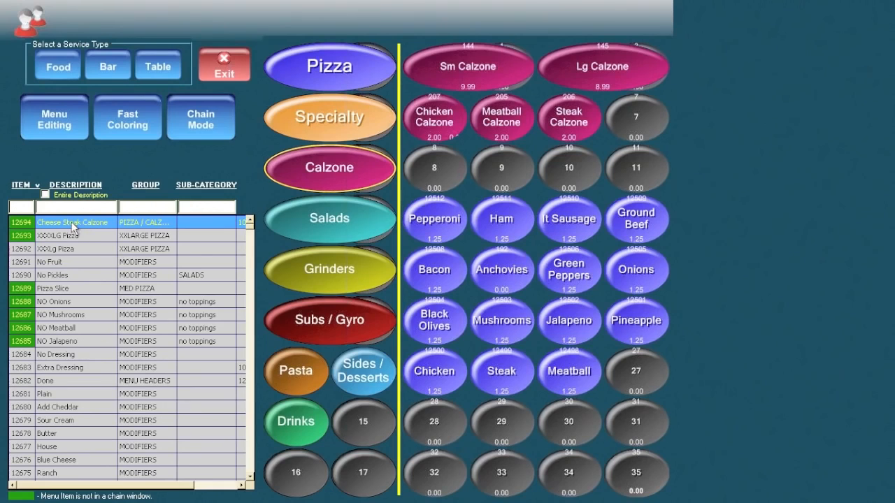
Place Cheese Steak Calzone on empty button 7 beside Steak Calzone and colour it dark purple.
drag(73, 227, 631, 128)
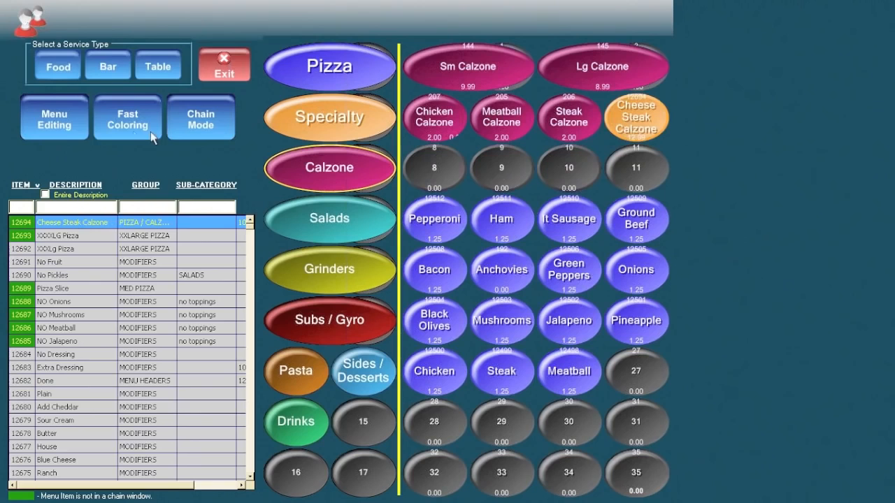
click(128, 116)
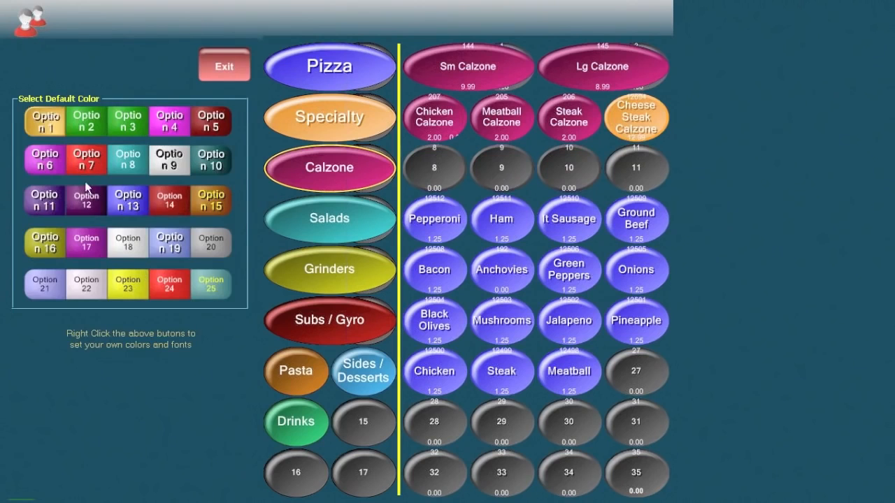
click(629, 108)
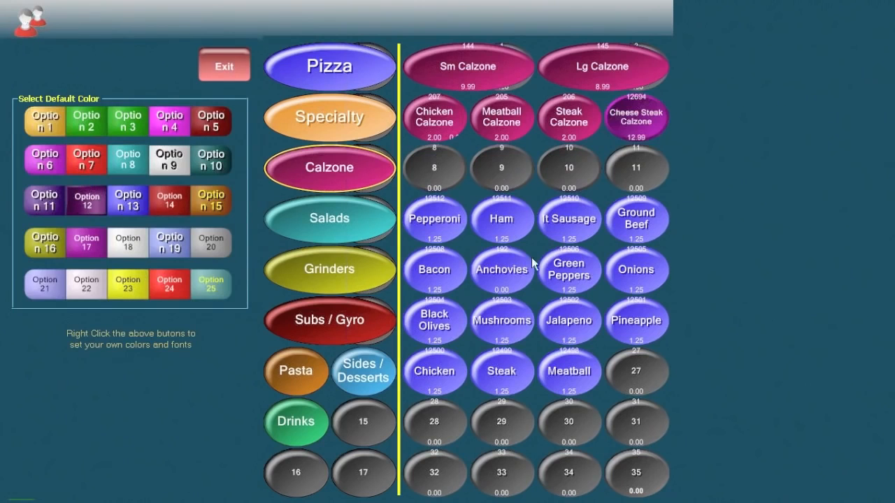
click(88, 242)
click(649, 116)
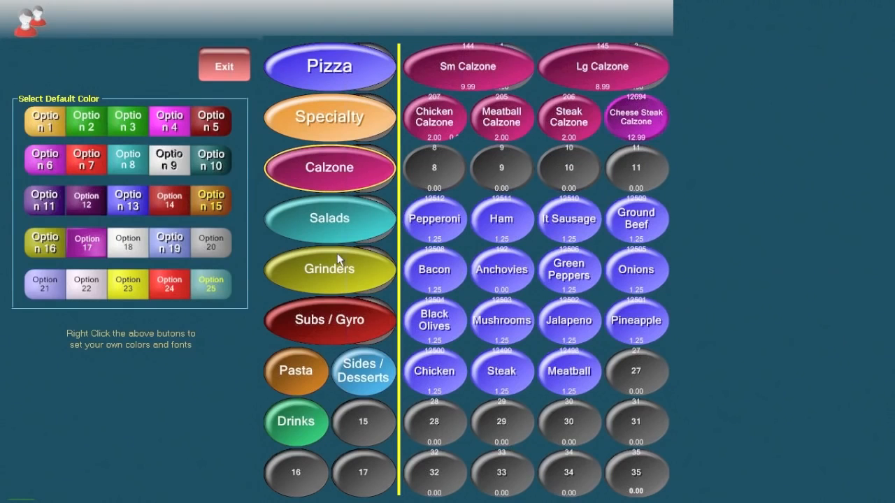
click(50, 203)
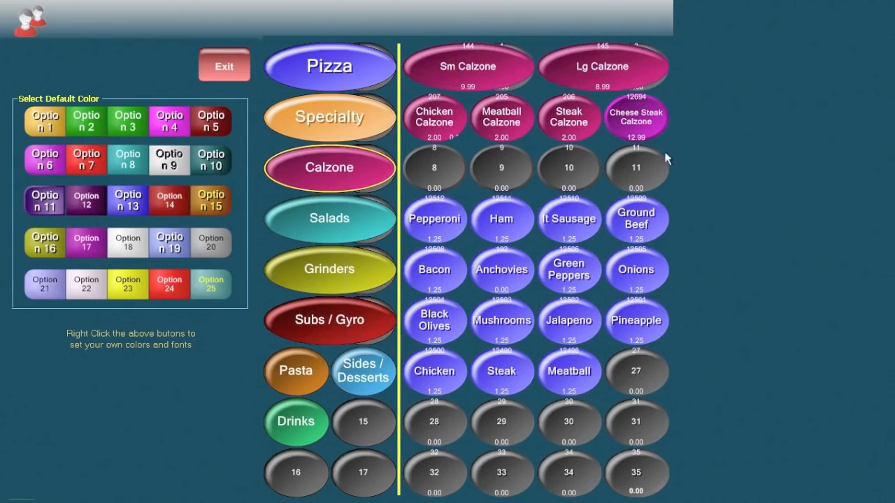
click(644, 119)
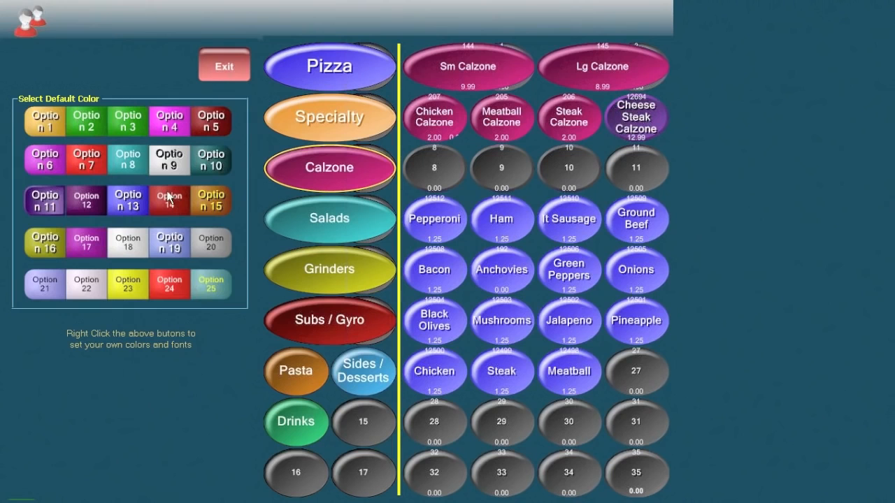
click(228, 64)
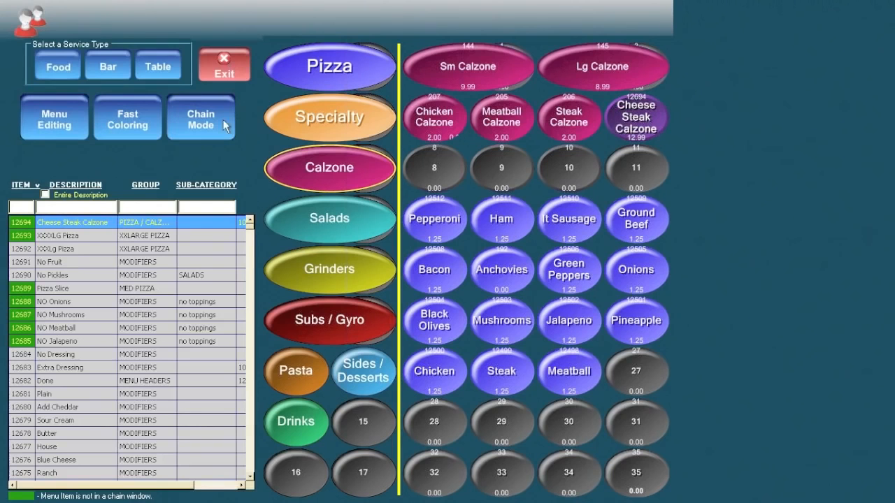
Exit menu editing and administration, start a new phone order, and show the Calzone items.
click(226, 61)
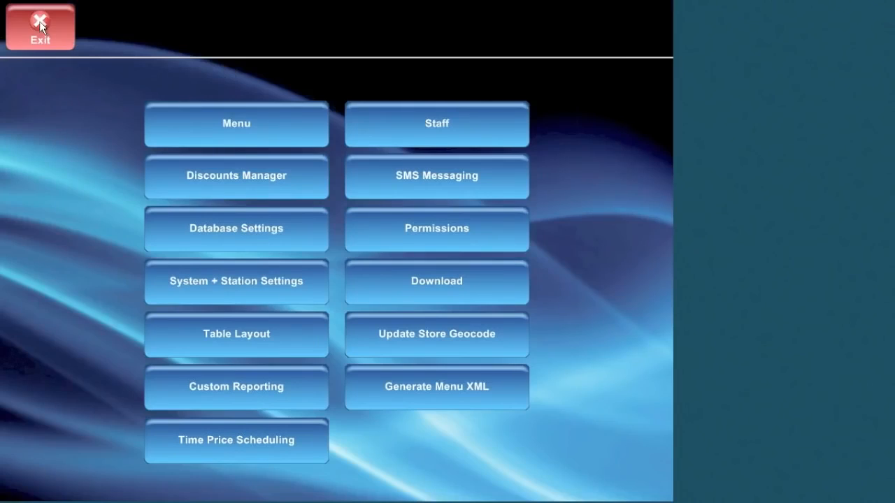
click(39, 21)
click(43, 25)
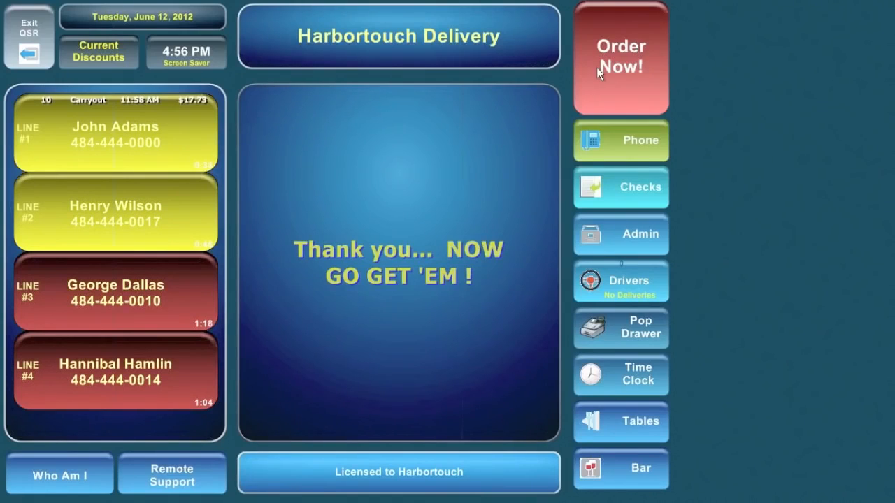
click(622, 64)
click(62, 138)
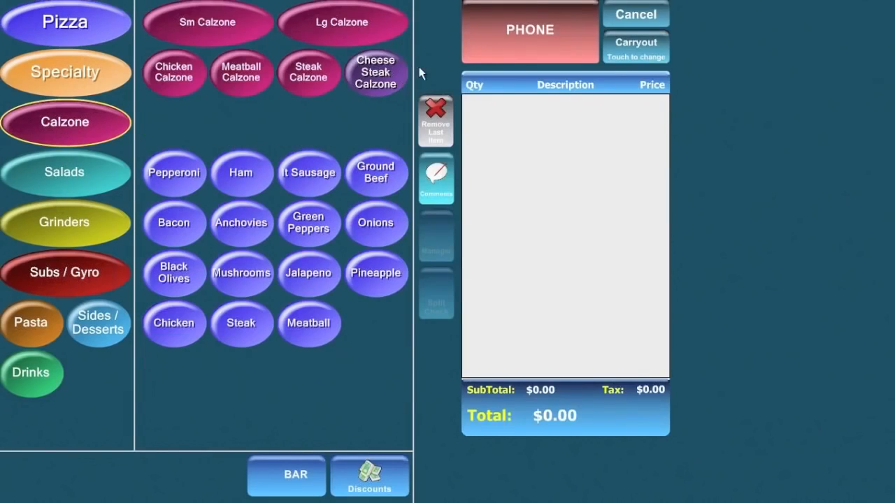
Order a $12.99 Cheese Steak Calzone with Pepperoni, Ham, It Sausage and Ground Beef.
click(375, 85)
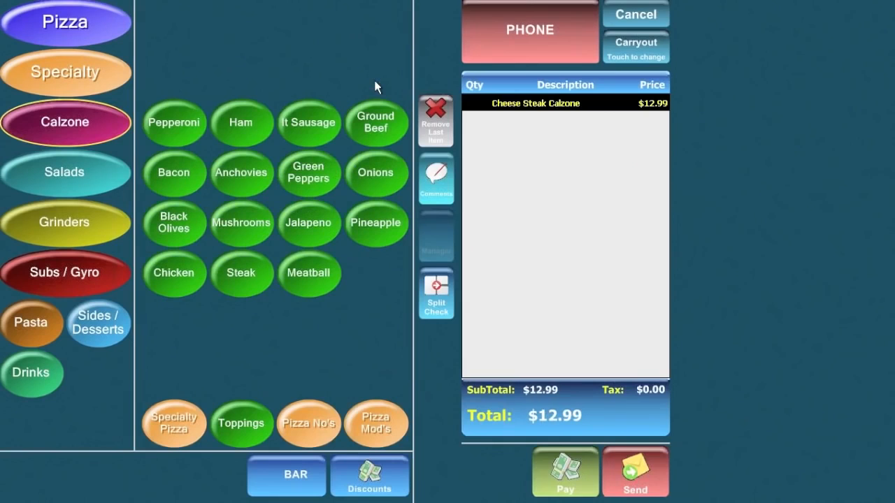
click(170, 136)
click(246, 137)
click(352, 136)
click(374, 129)
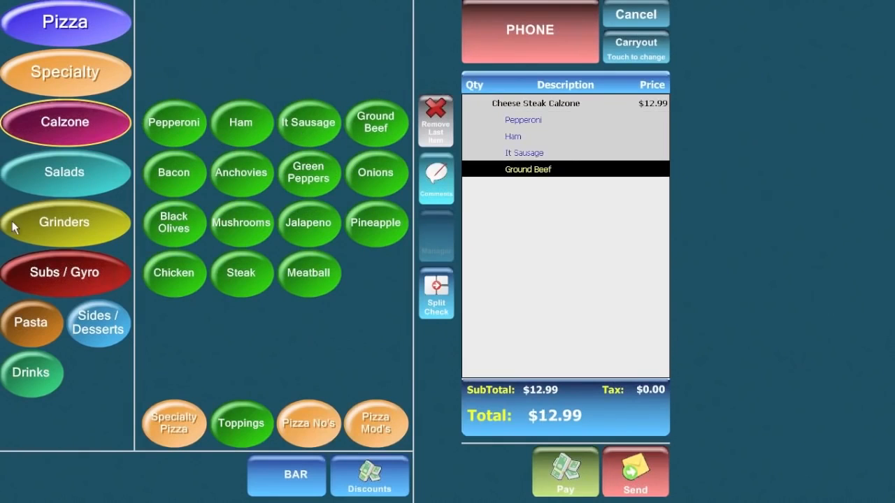
click(88, 38)
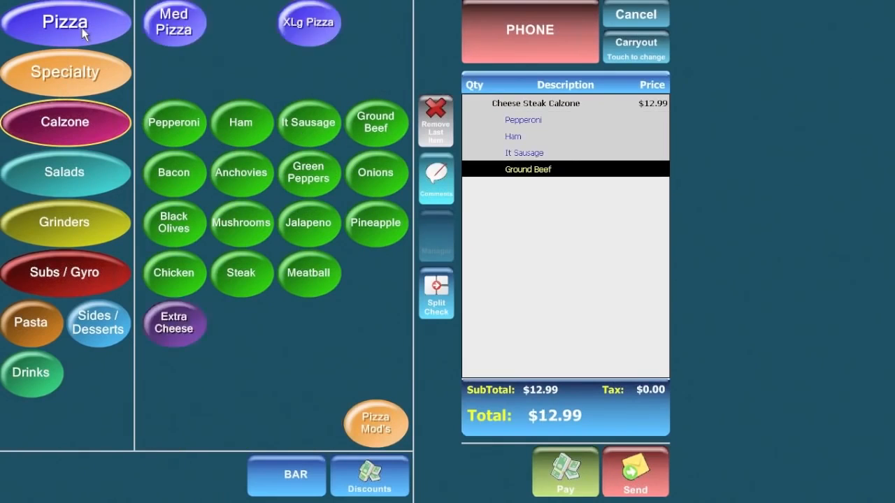